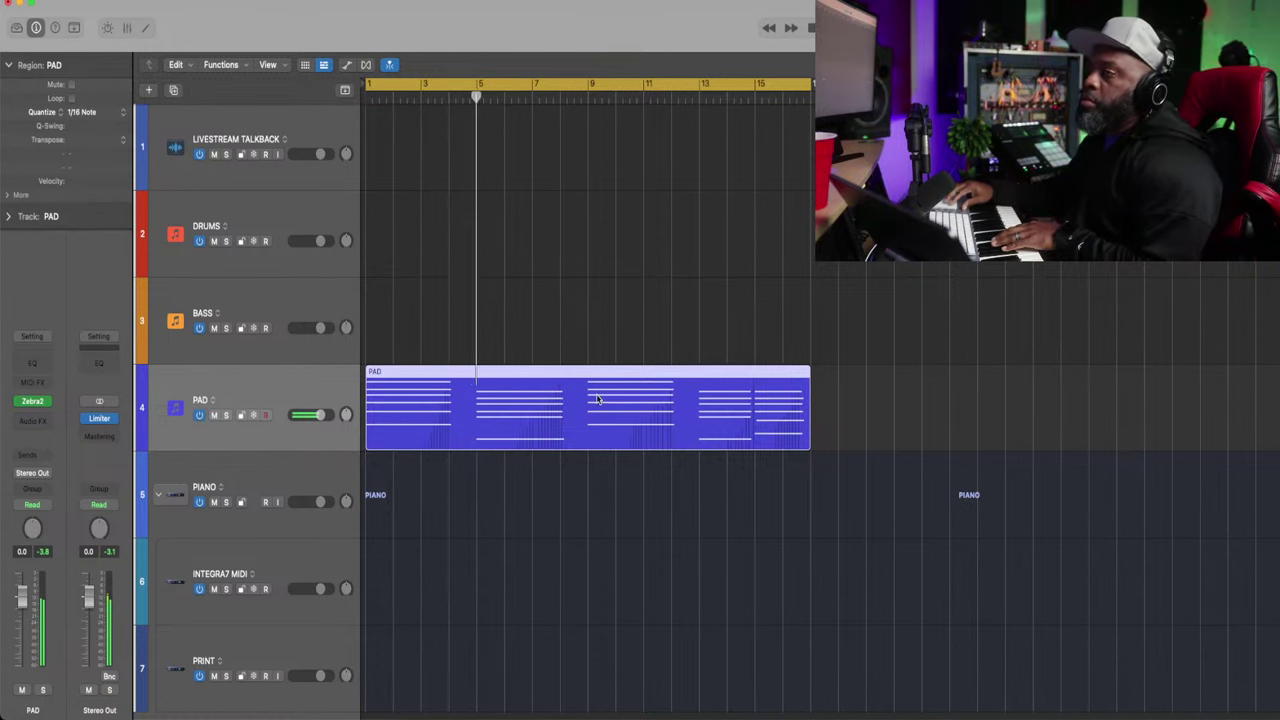
Open the PAD region in an enlarged Piano Roll to view the notes of all 16 bars
double_click(597, 399)
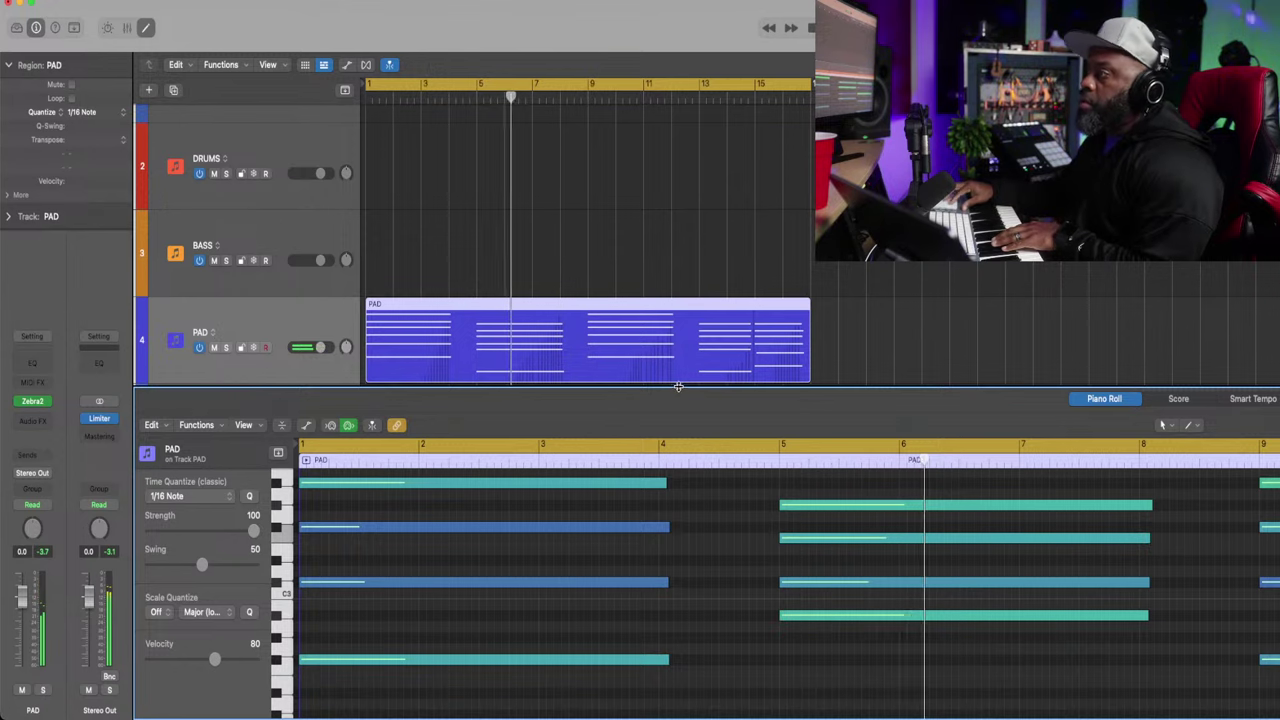
drag(678, 386, 680, 243)
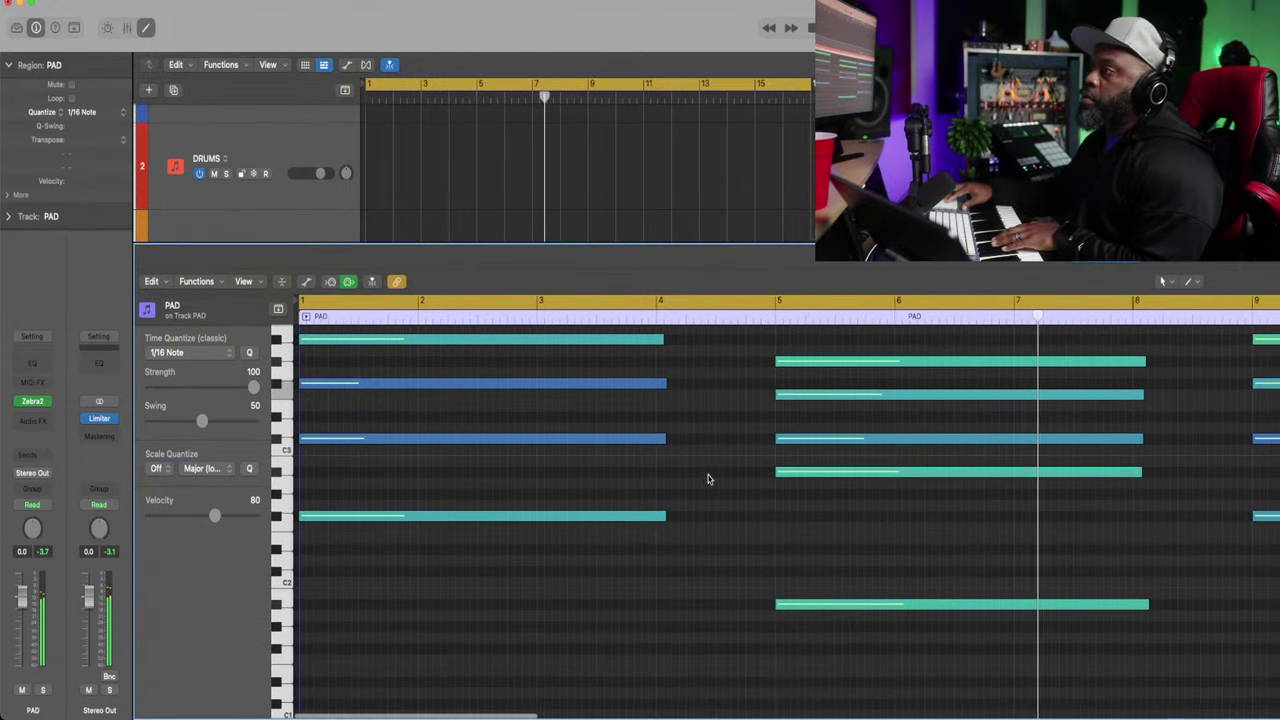
key(super+Left)
key(super+Left)
key(super+Left)
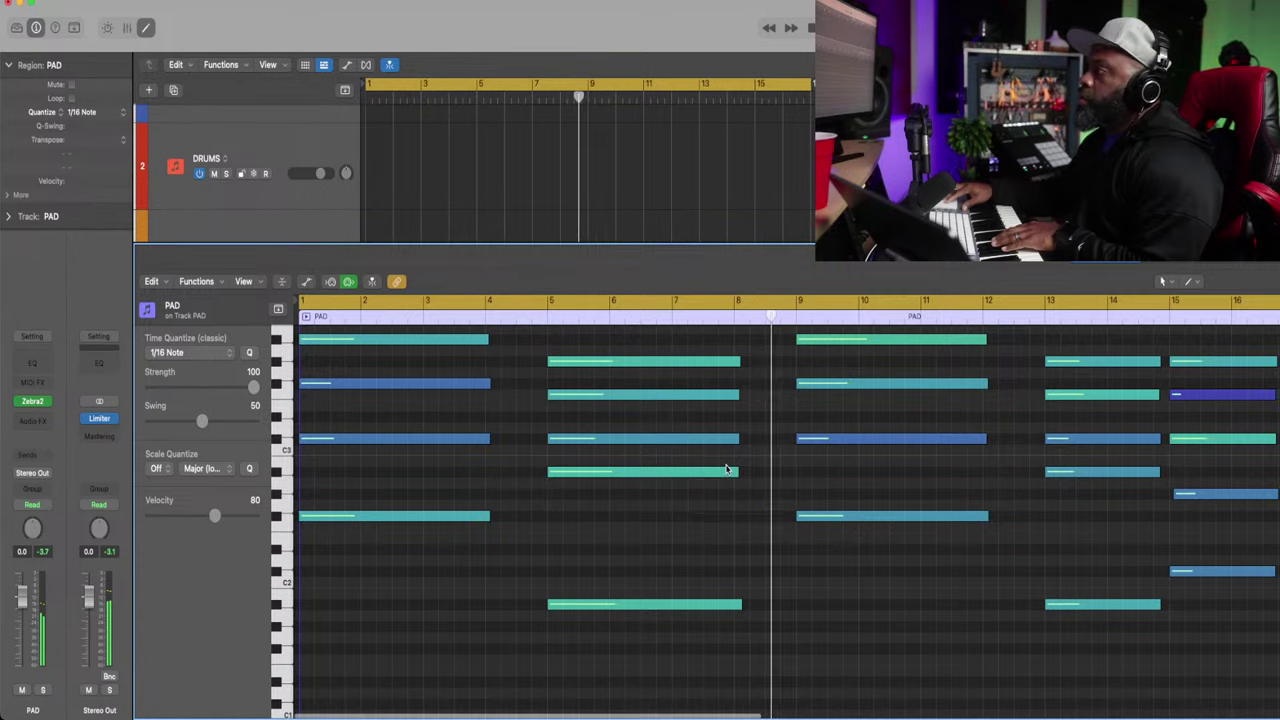
key(super+Left)
key(super+Left)
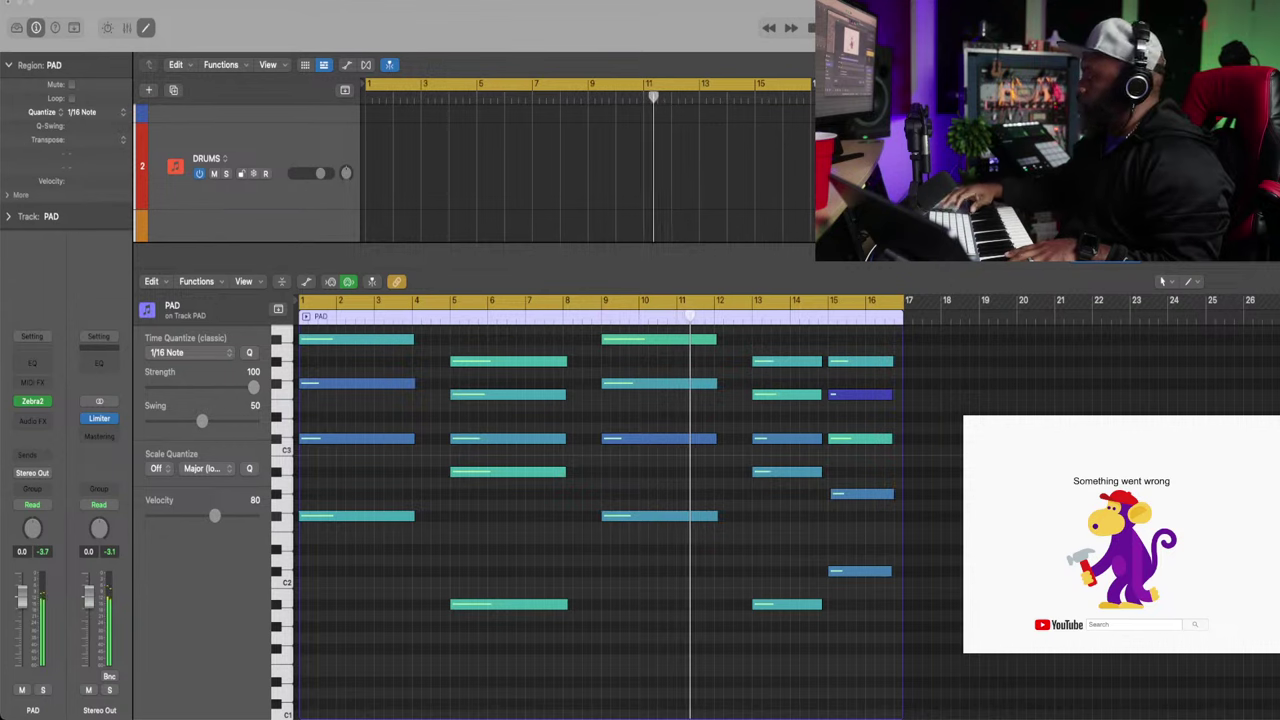
Switch to Chrome and close the blank YouTube live chat pop-out window
mouse_move(700, 716)
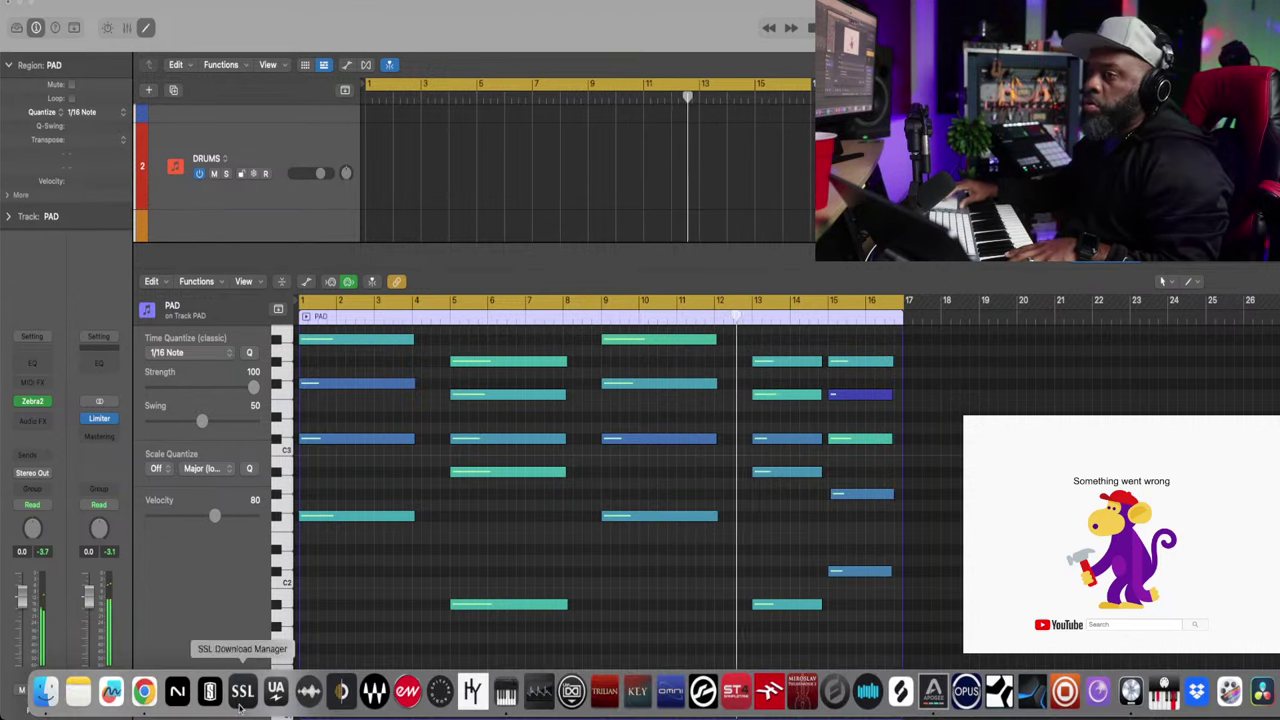
click(144, 692)
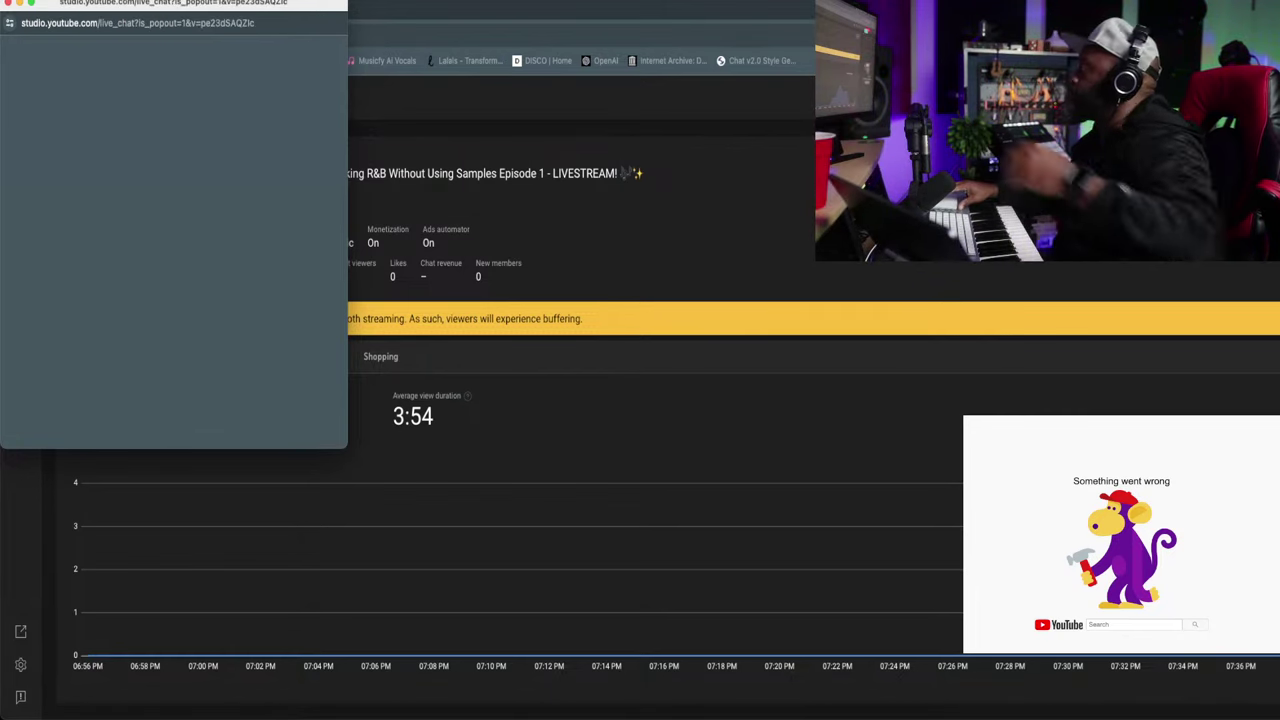
click(160, 24)
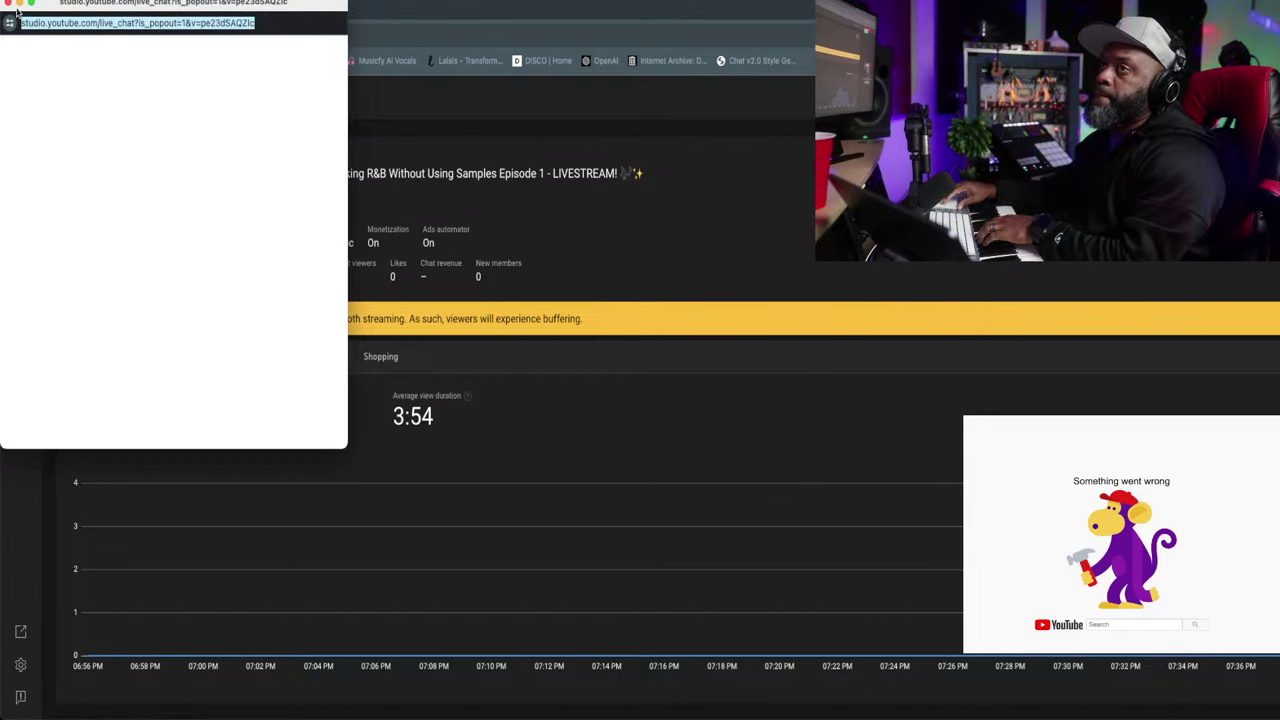
click(8, 4)
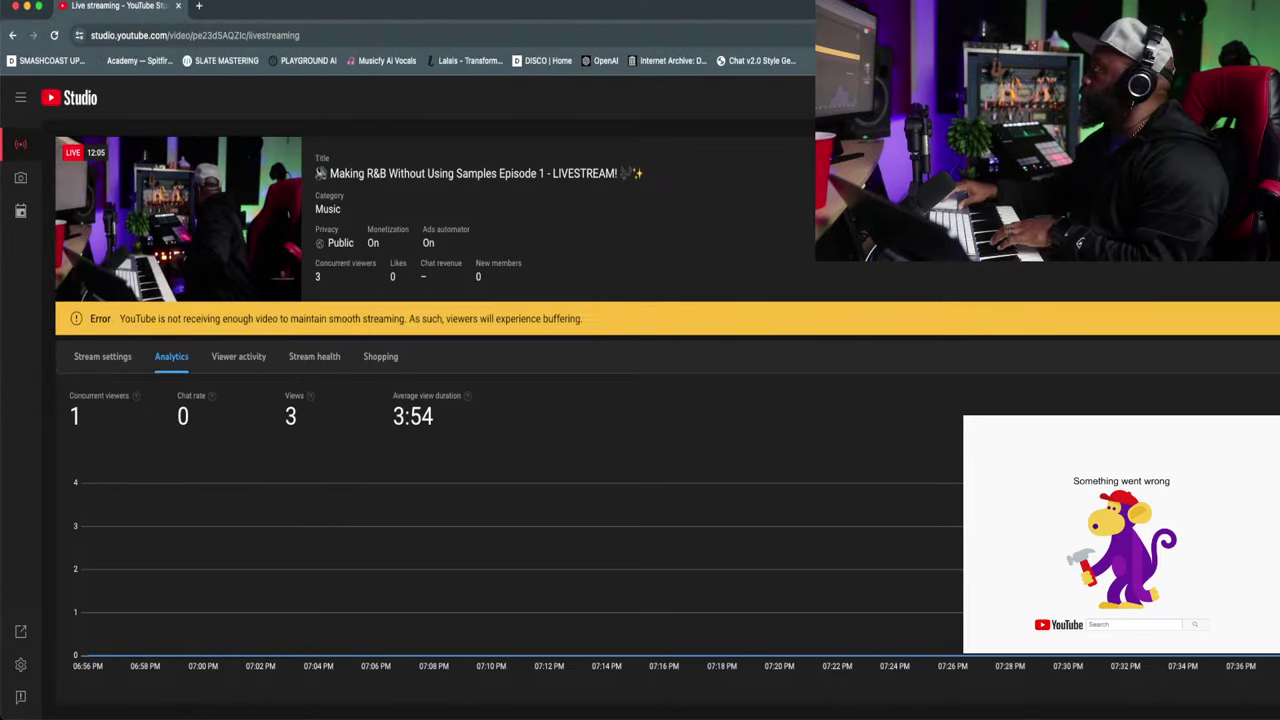
Check the audio interface mixer in Apogee Control, put its window away and return to Logic Pro
mouse_move(346, 700)
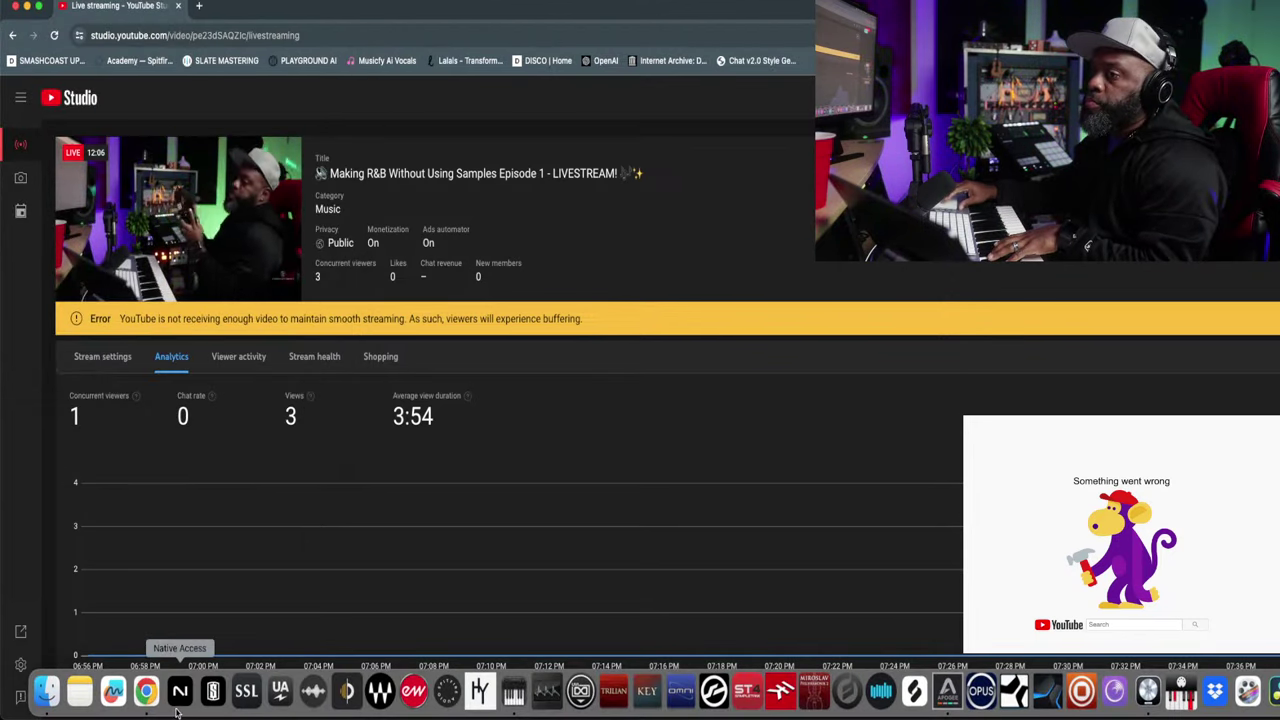
click(946, 690)
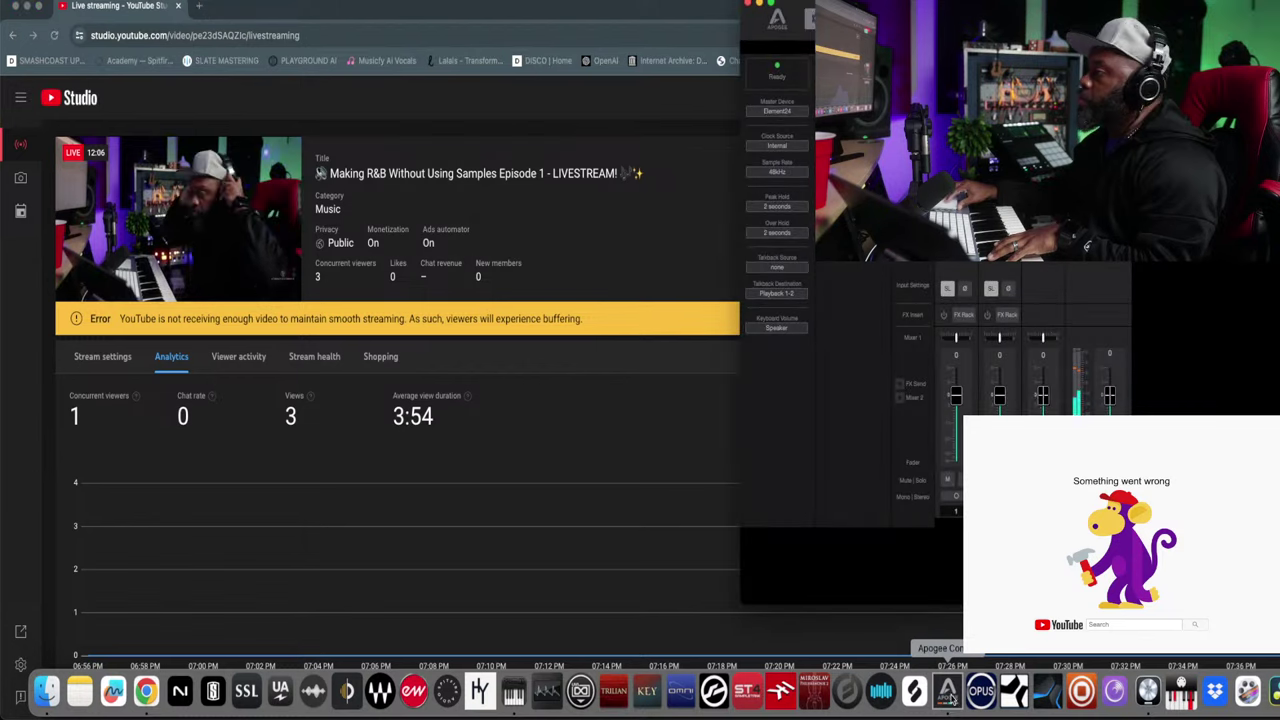
mouse_move(955, 703)
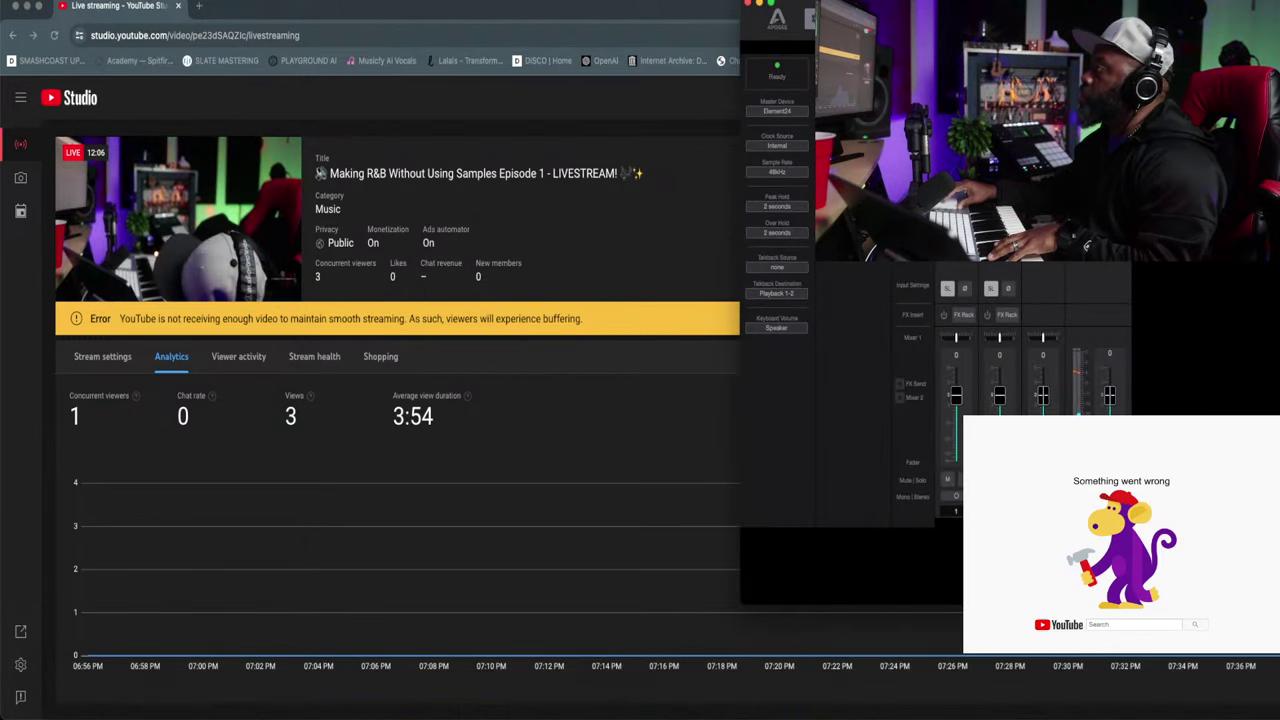
click(759, 6)
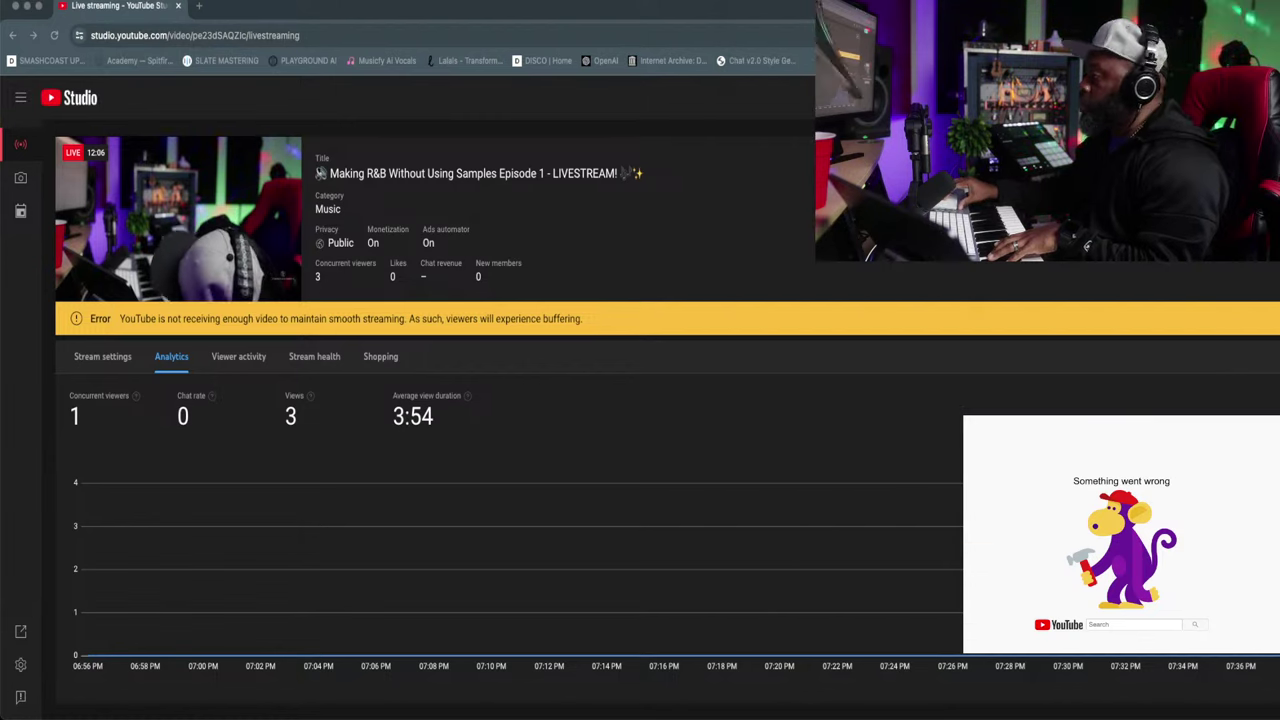
click(1130, 692)
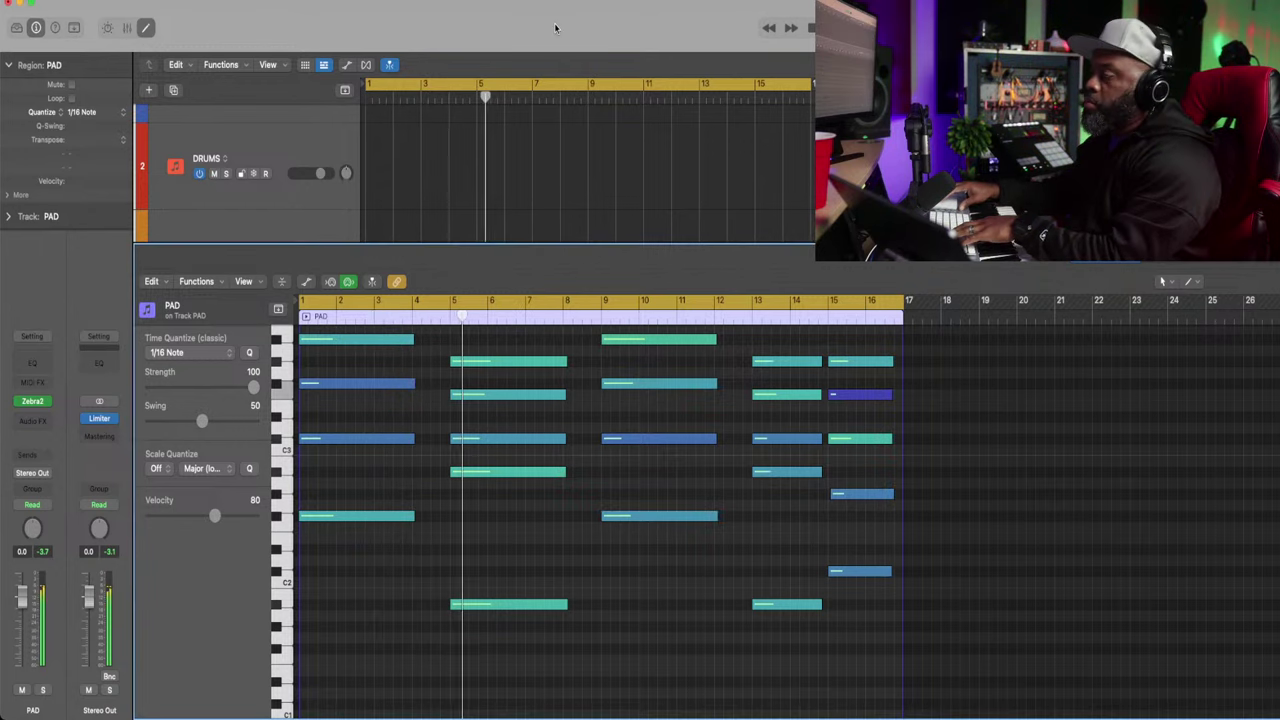
Close the Piano Roll and bounce the PAD region in place to a new track, muting the source, including the audio tail in the file, without normalizing
key(e)
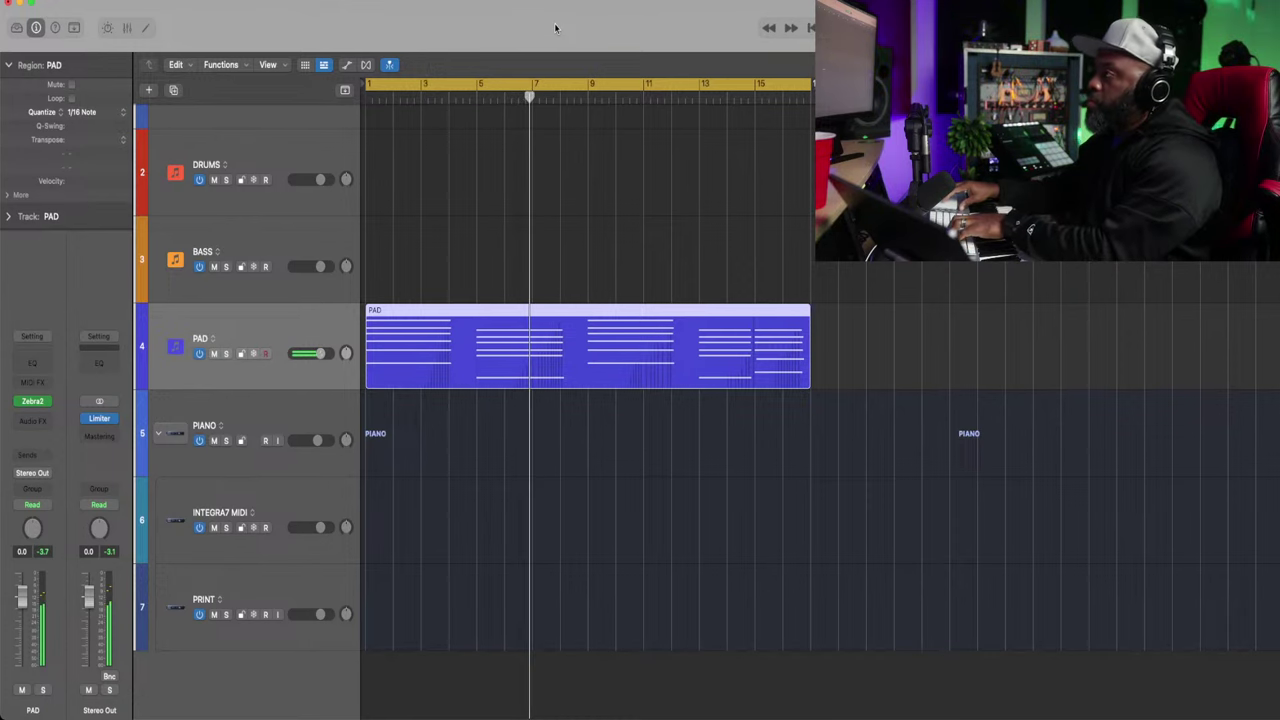
key(ctrl+b)
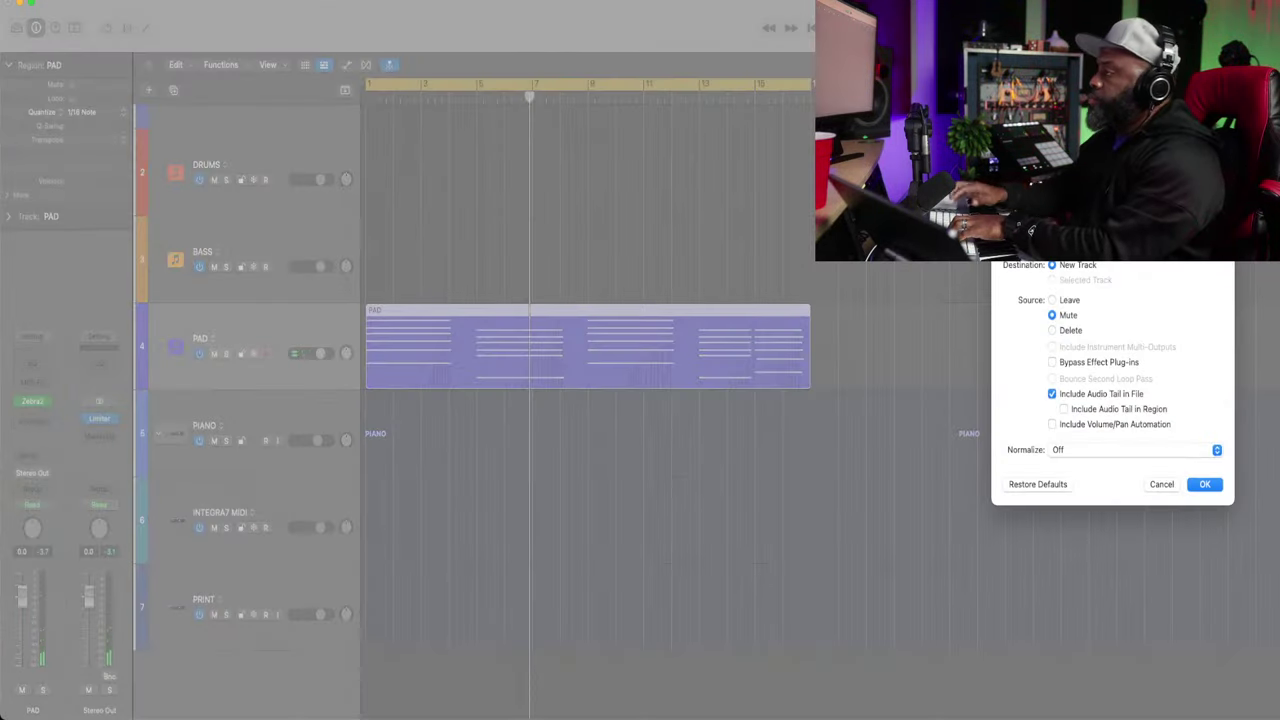
key(Return)
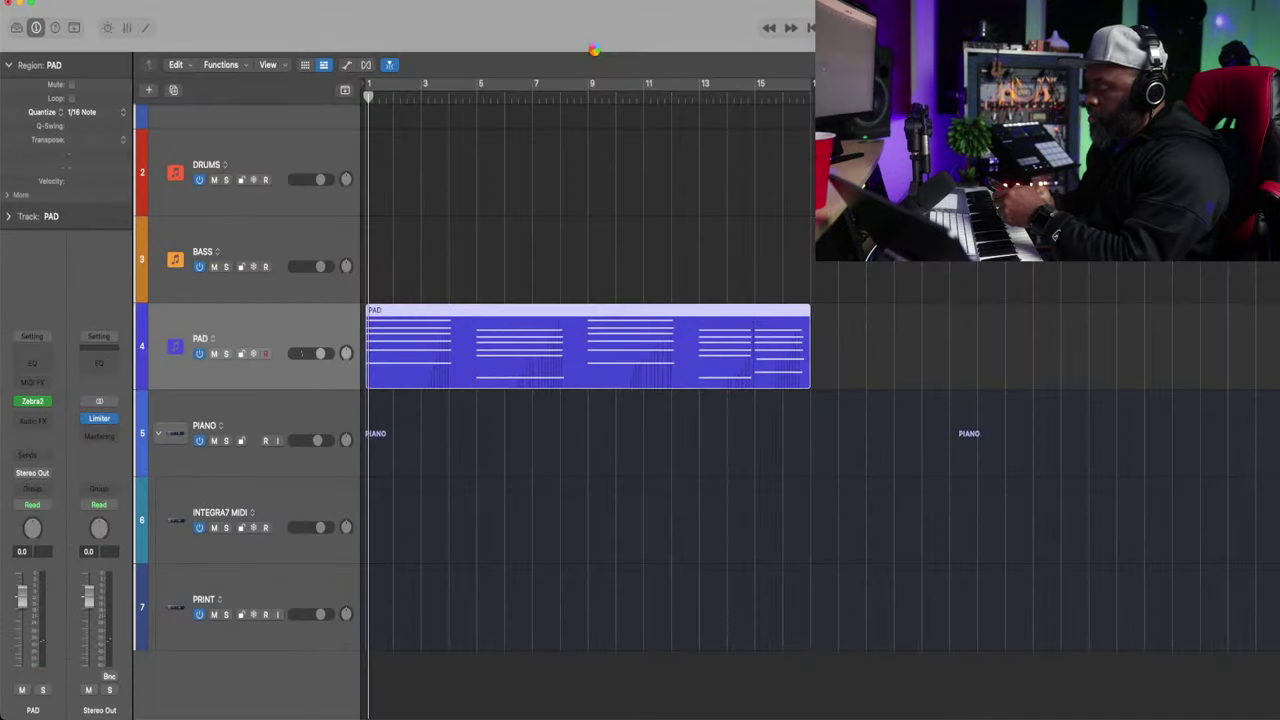
key(period)
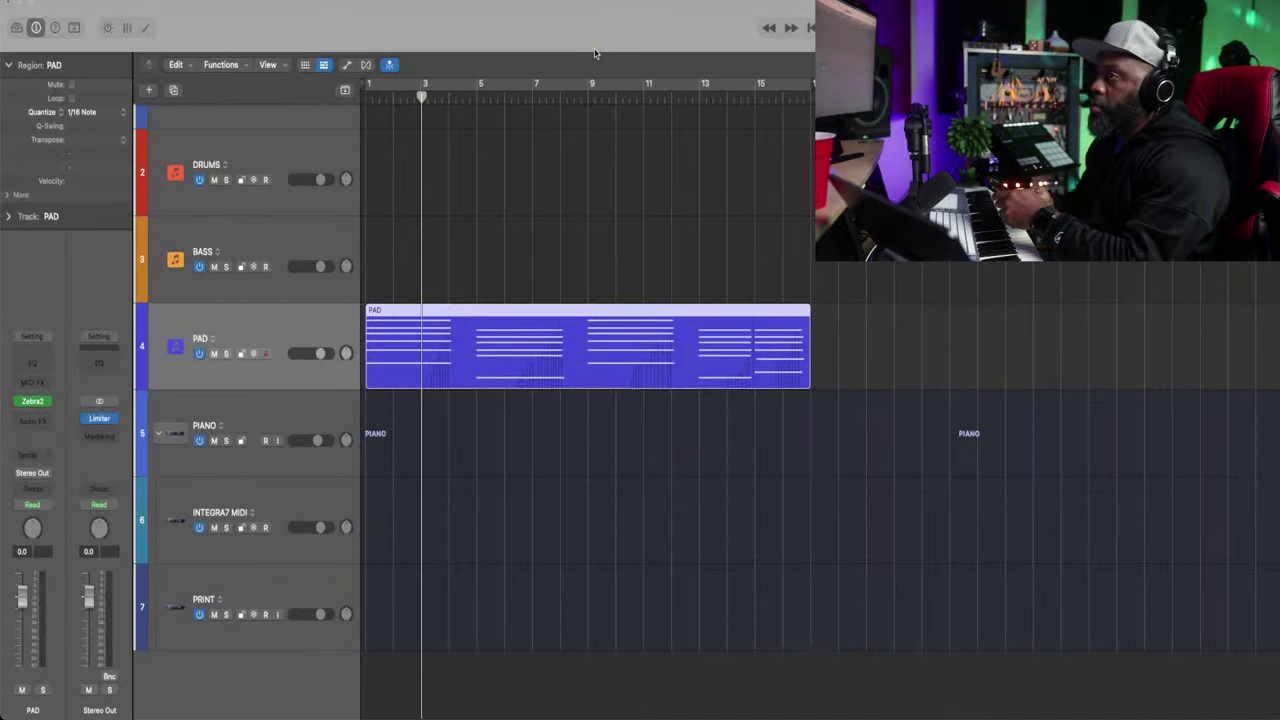
key(period)
key(period)
key(period)
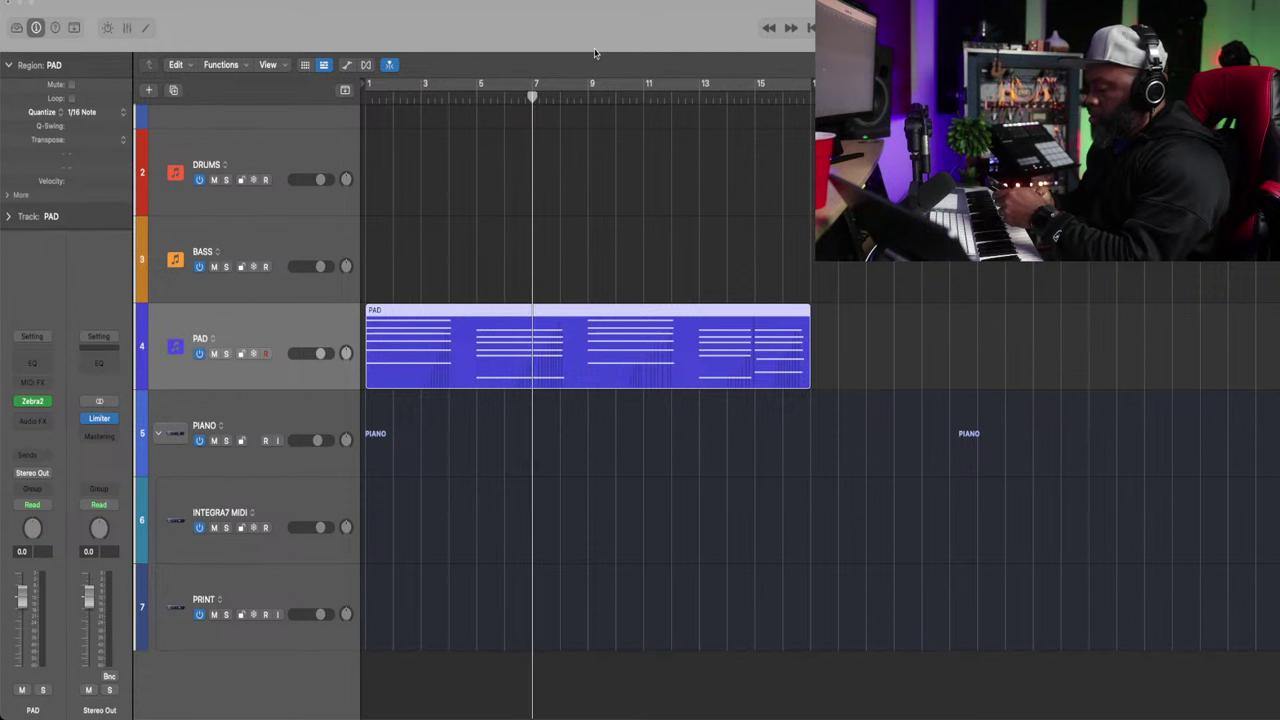
key(period)
key(period)
key(period)
key(period)
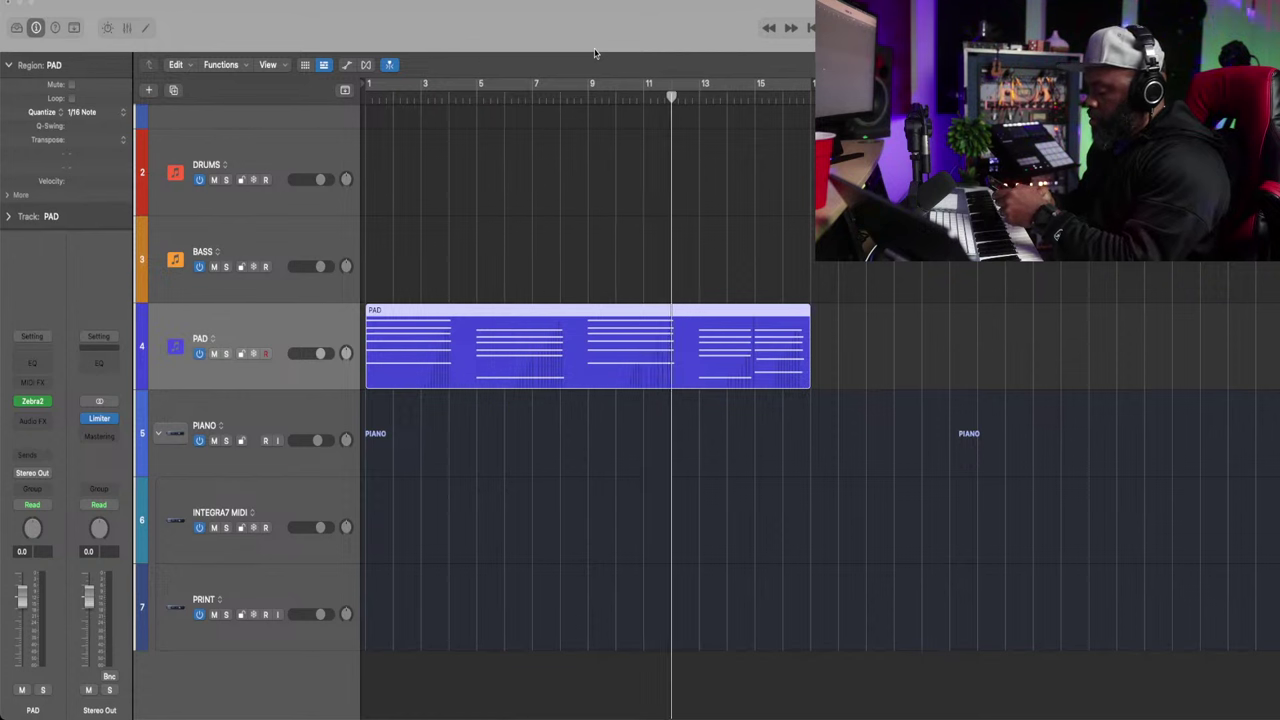
key(period)
key(period)
key(period)
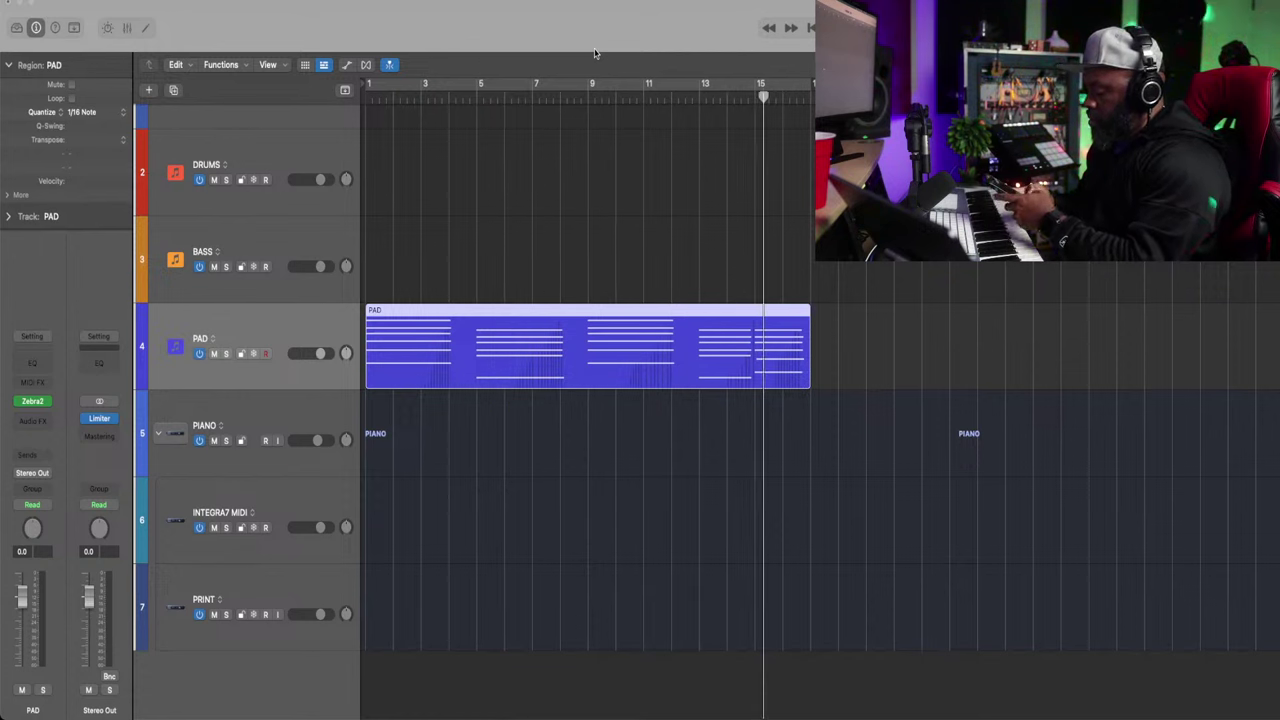
key(period)
key(period)
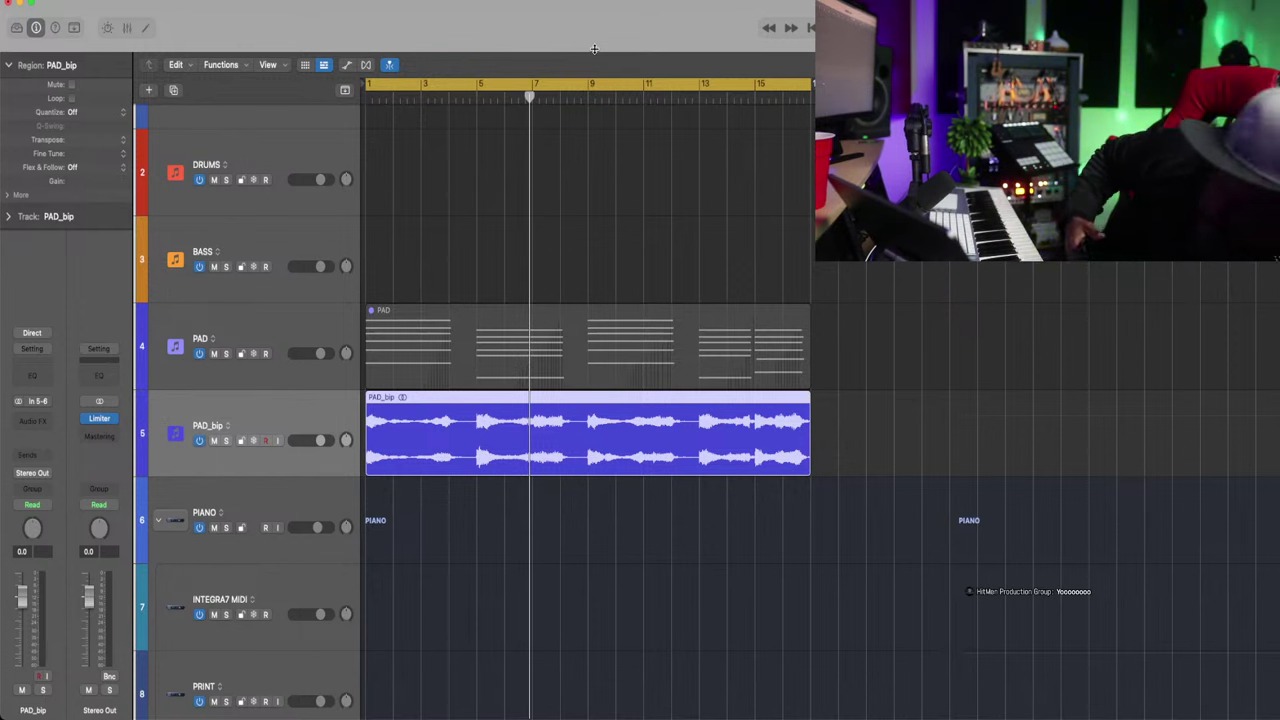
Play back the bounced PAD_bip audio and delete the muted MIDI region from the PAD track
key(space)
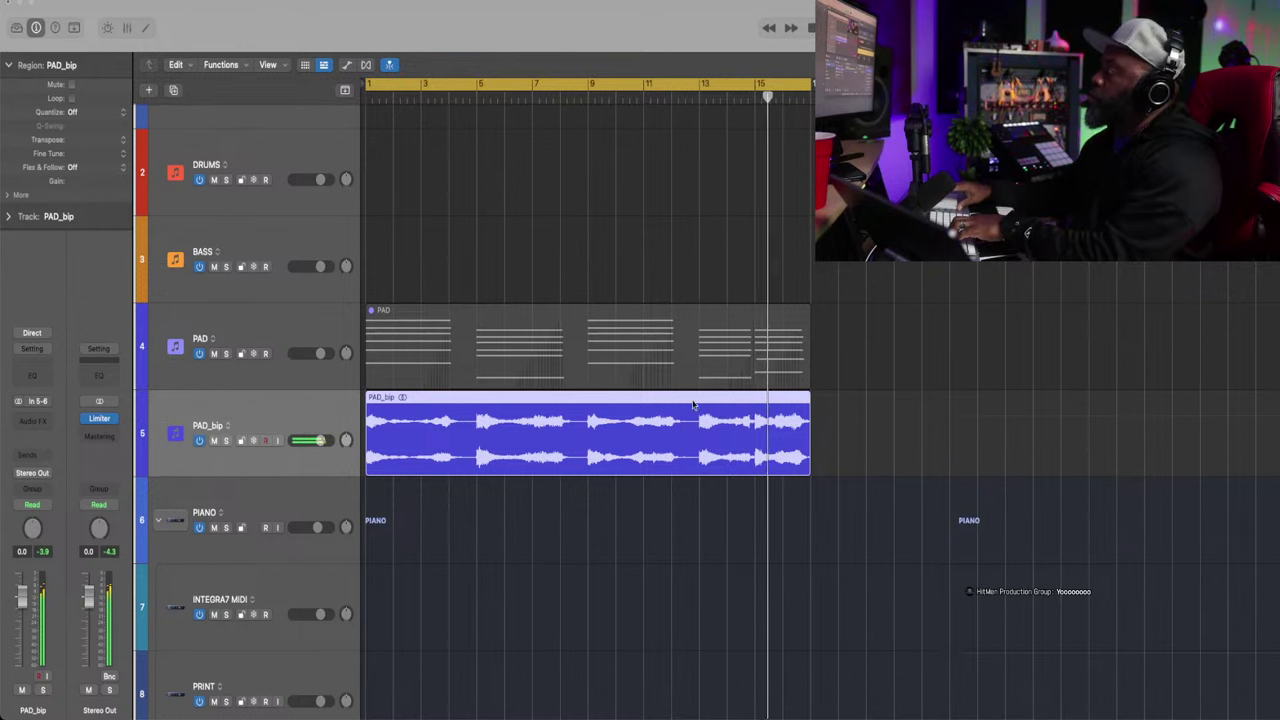
key(space)
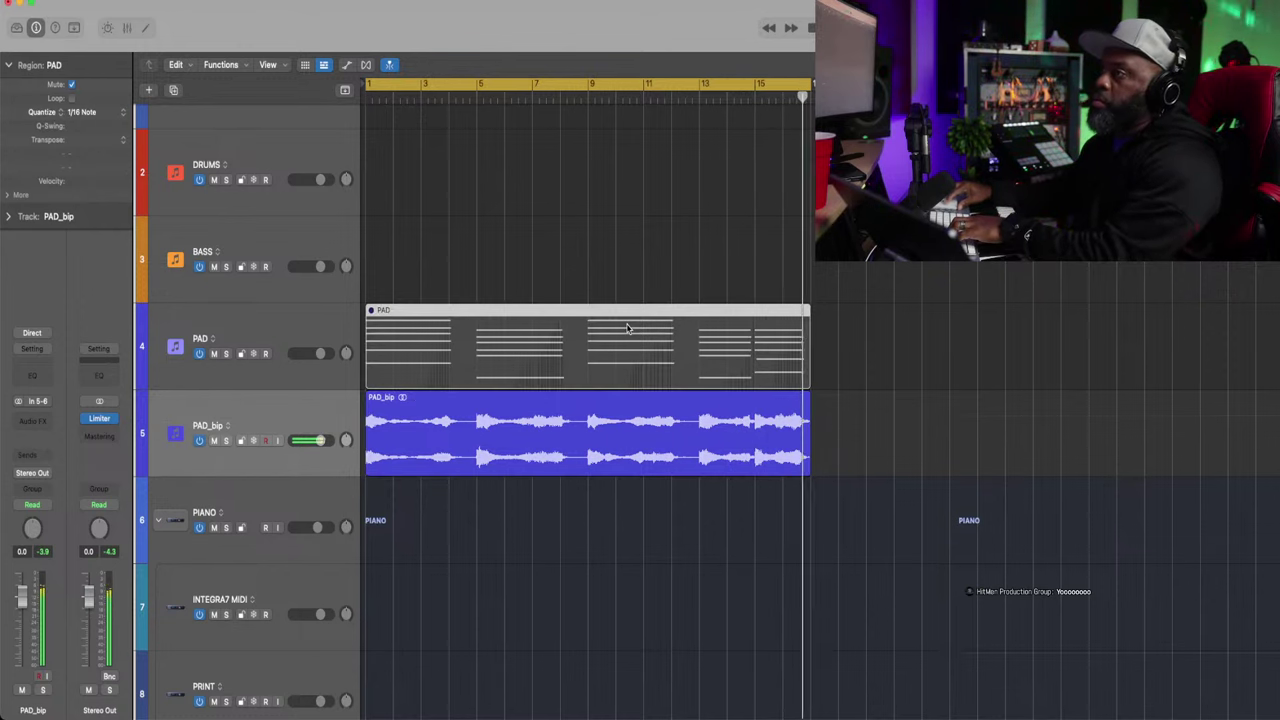
click(627, 328)
key(Delete)
key(space)
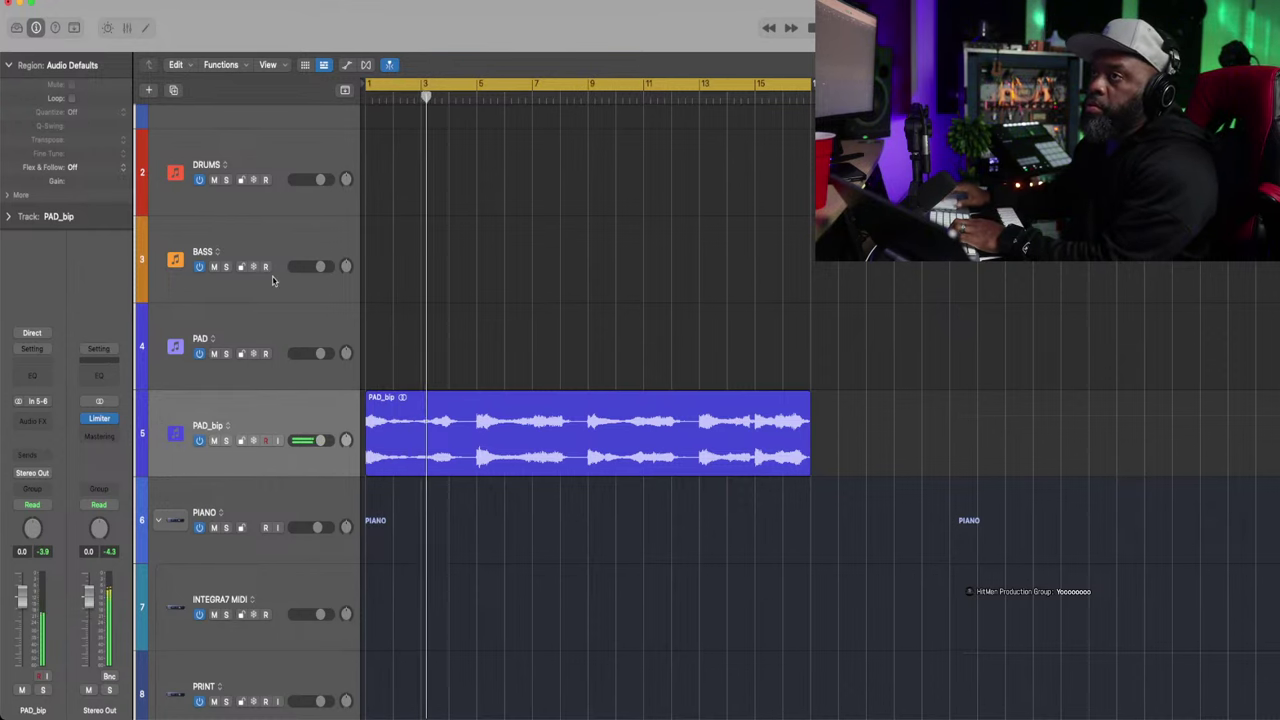
Open Zebra2 on the PAD track and step through its presets to load HS Bells of Hypercomb
click(273, 323)
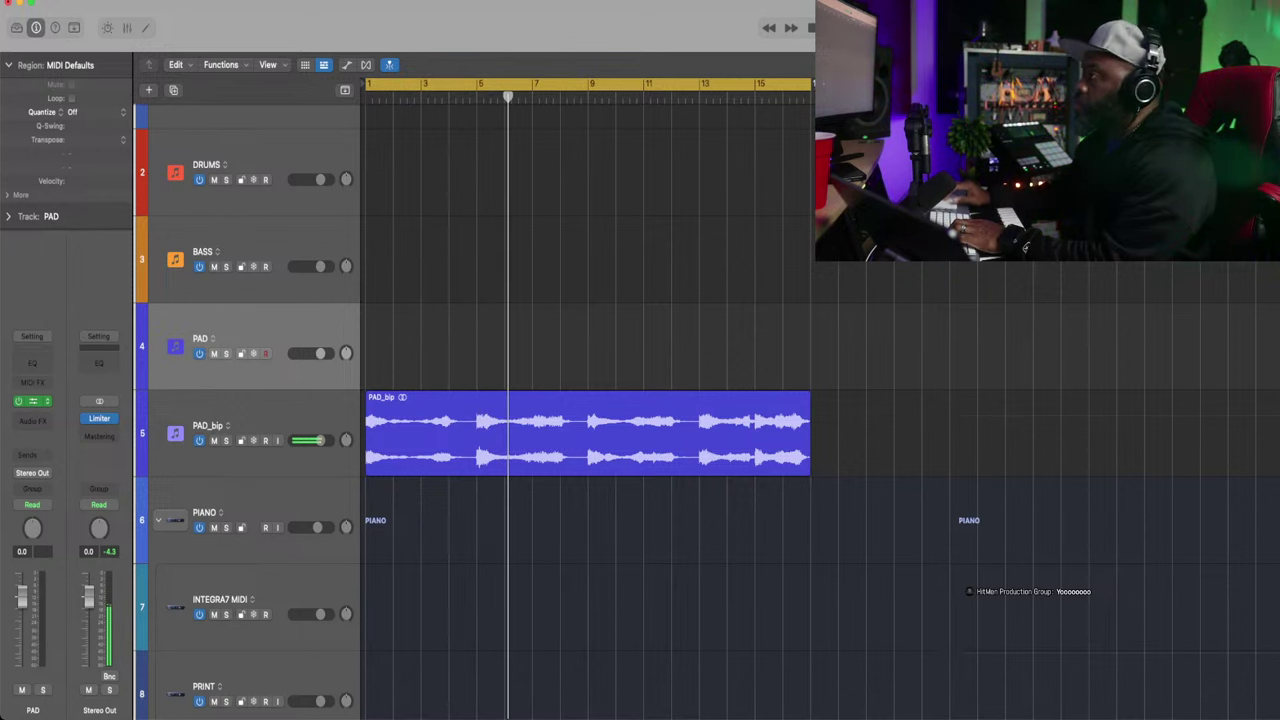
click(33, 401)
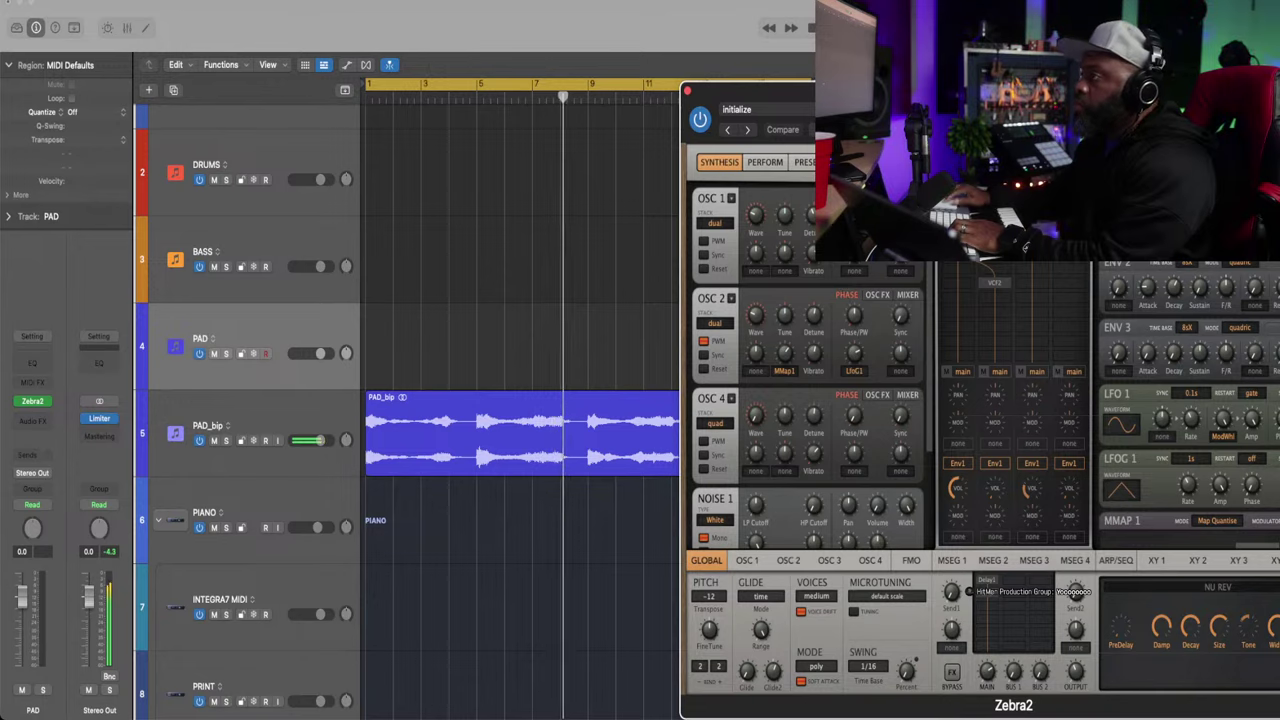
drag(1120, 91, 902, 71)
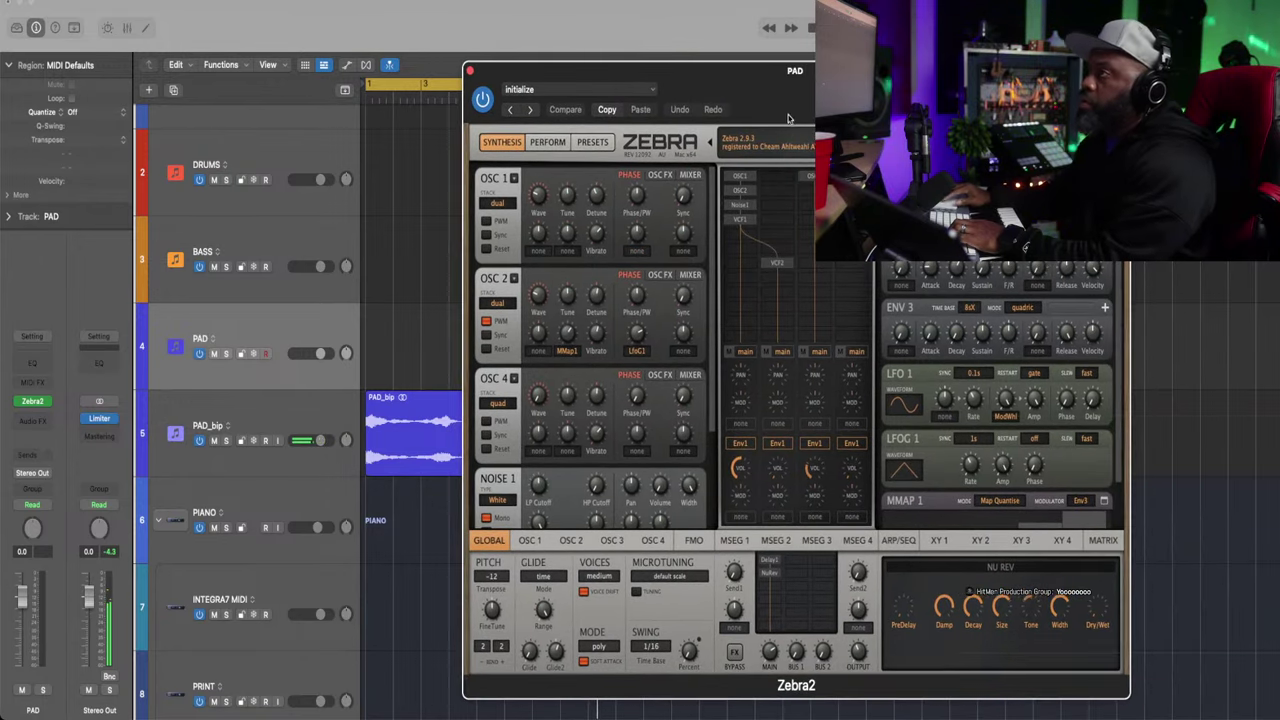
click(893, 142)
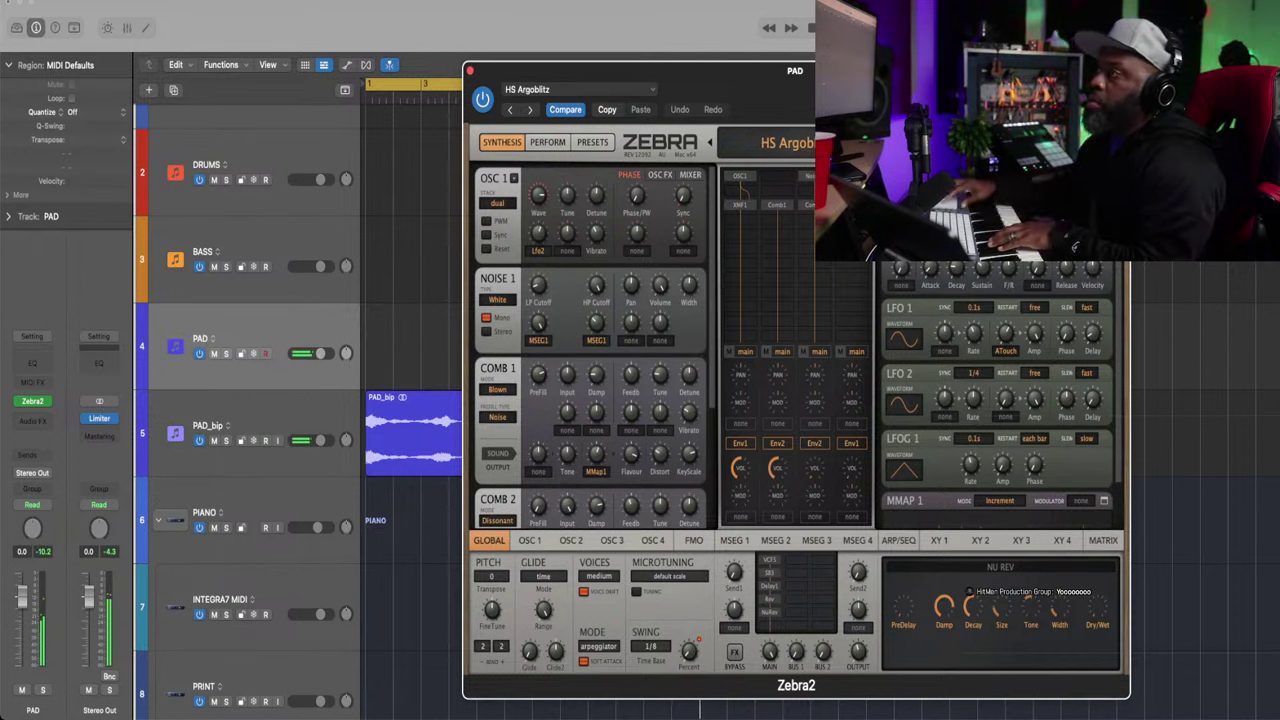
click(893, 142)
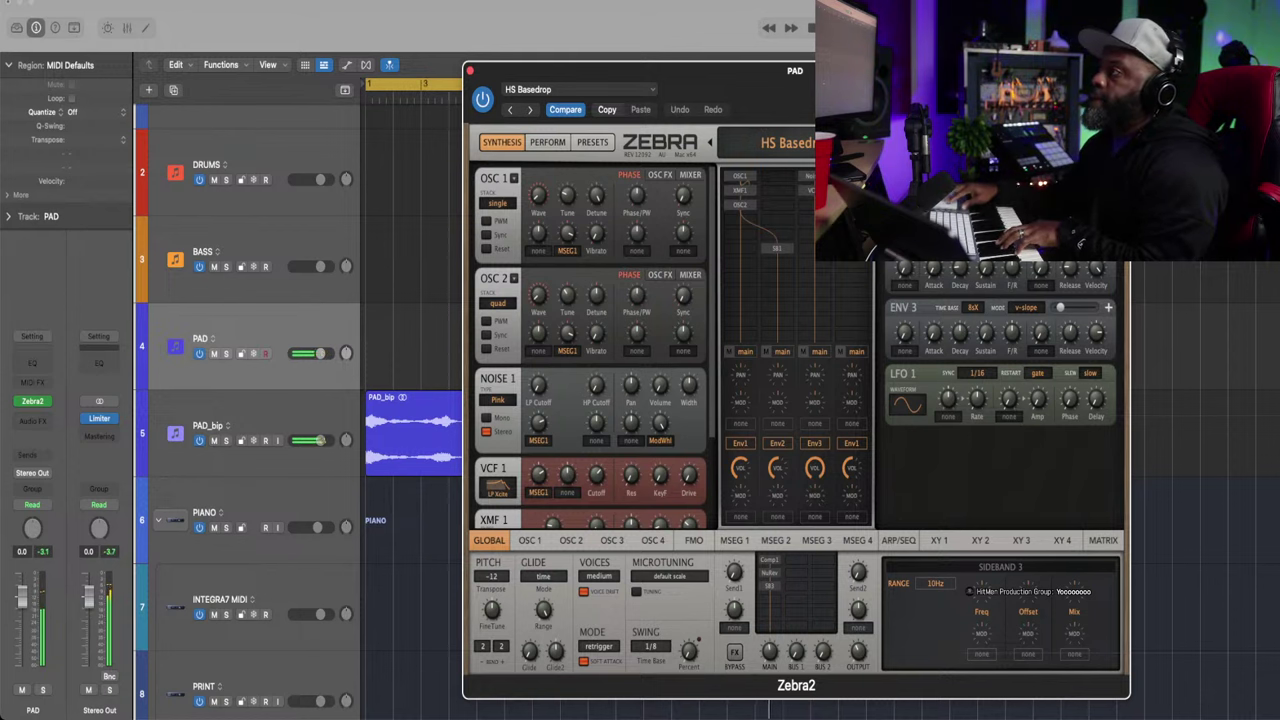
click(893, 142)
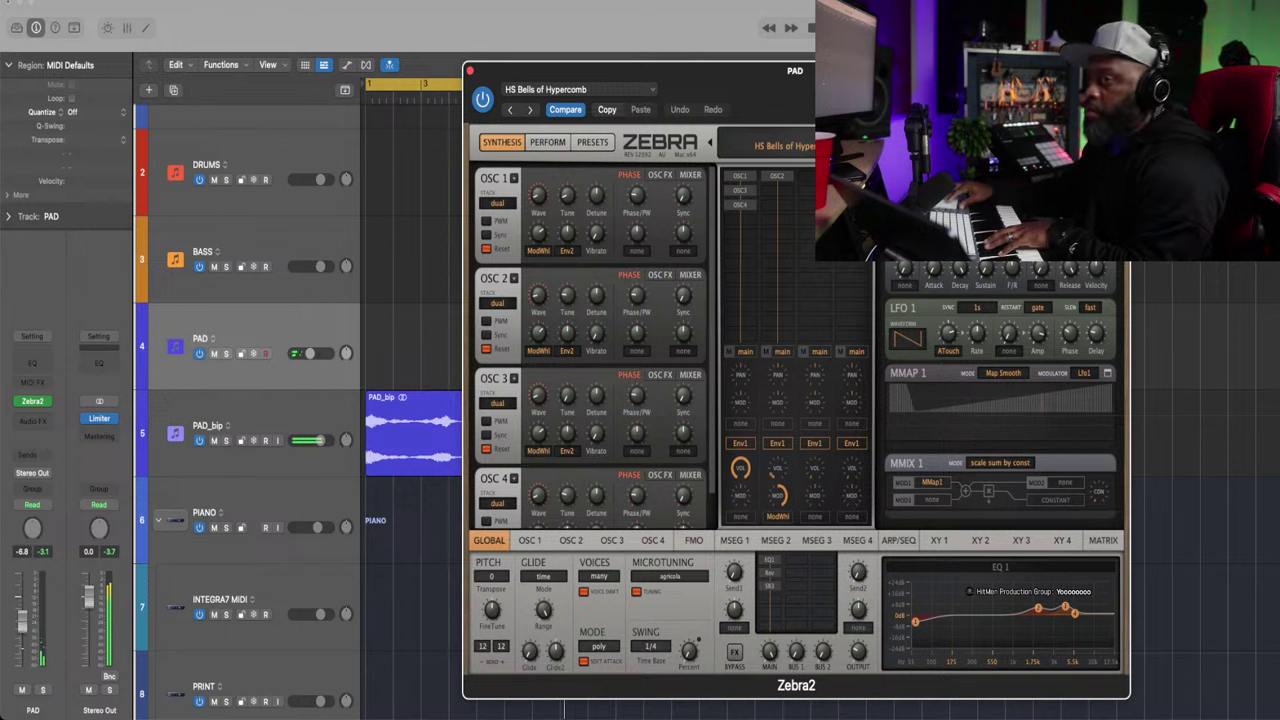
Lower the PAD track volume to -8.4 dB, record a sparse bell part on it and close Zebra2
drag(21, 652, 21, 658)
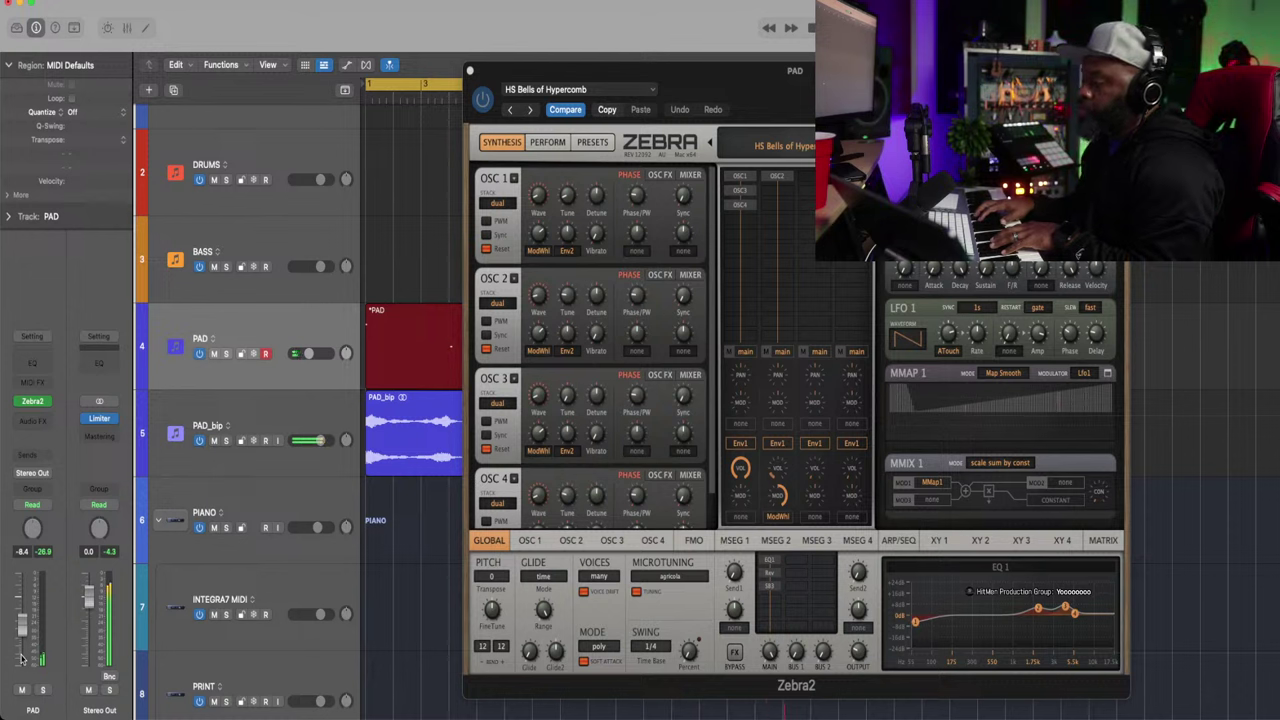
key(space)
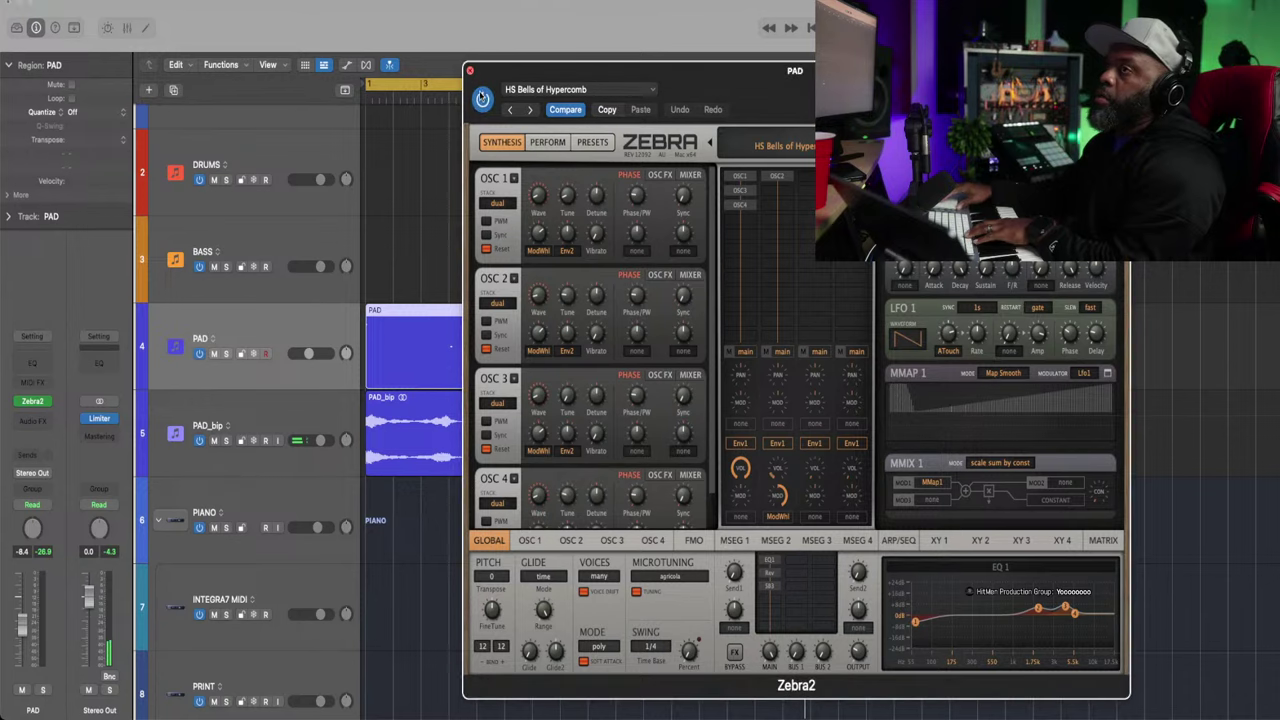
click(470, 73)
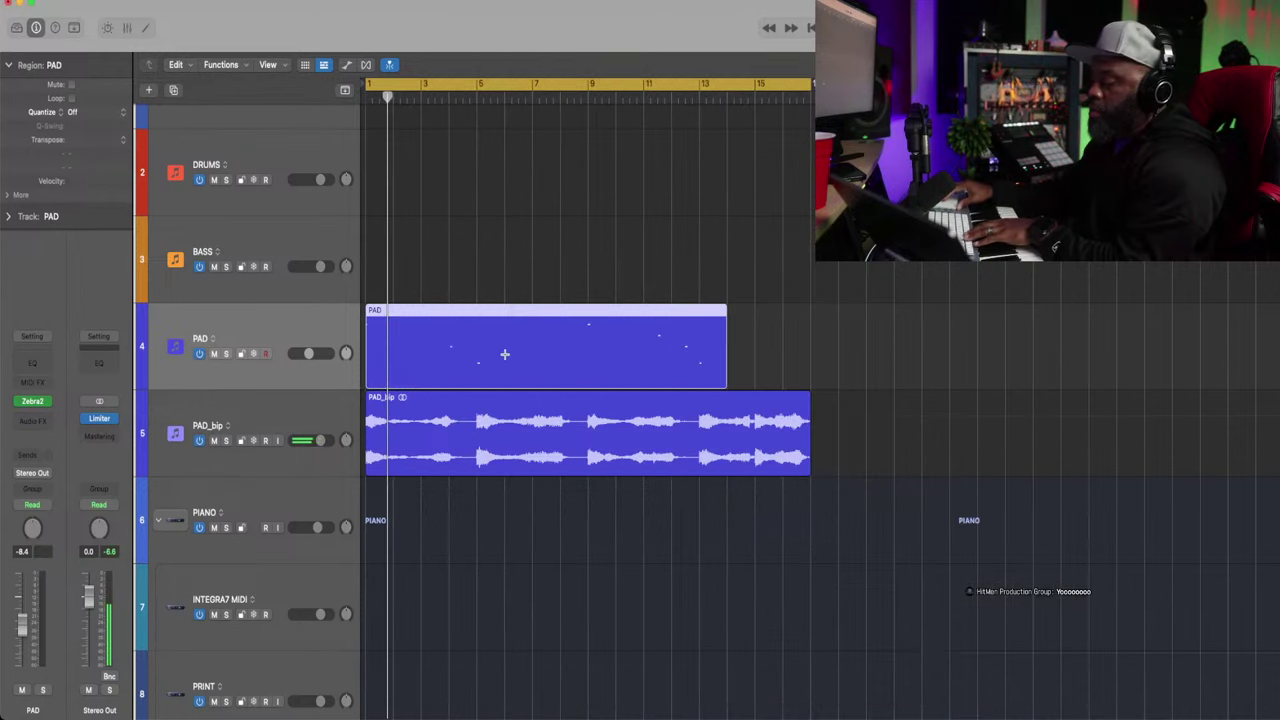
Quantize the new PAD region to 1/16 notes and extend its end to bar 17
key(q)
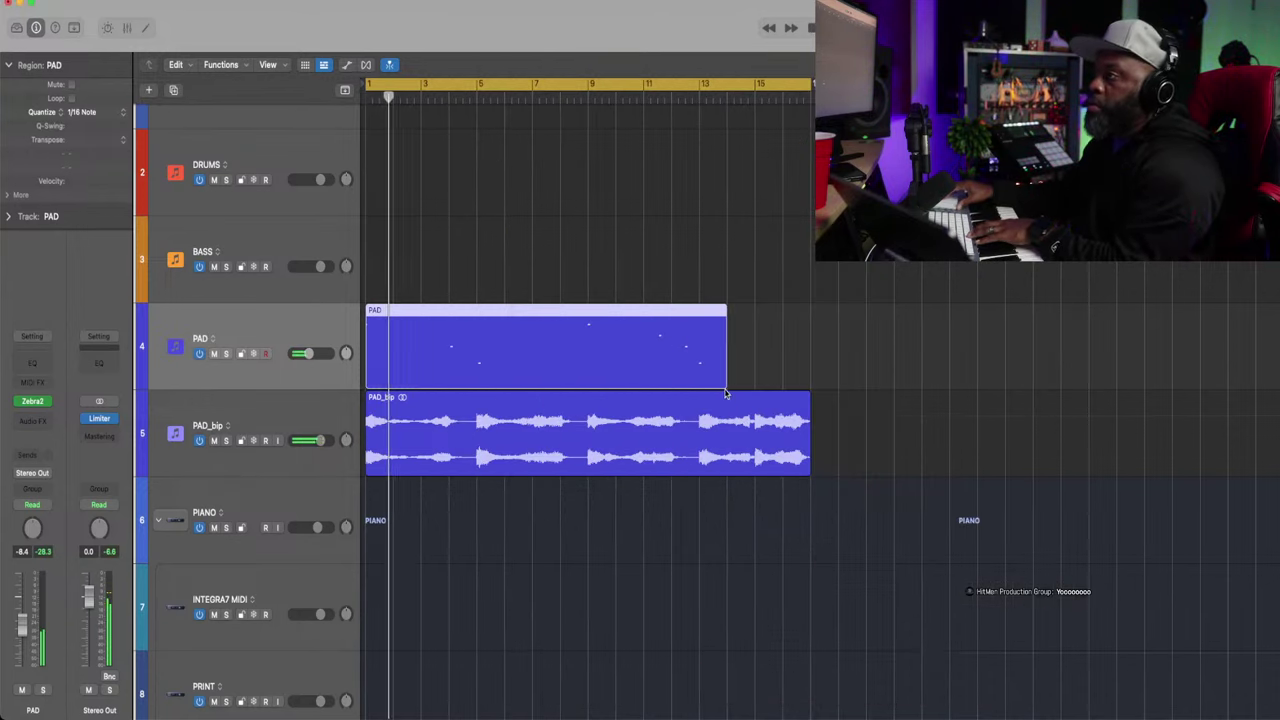
drag(726, 385, 810, 388)
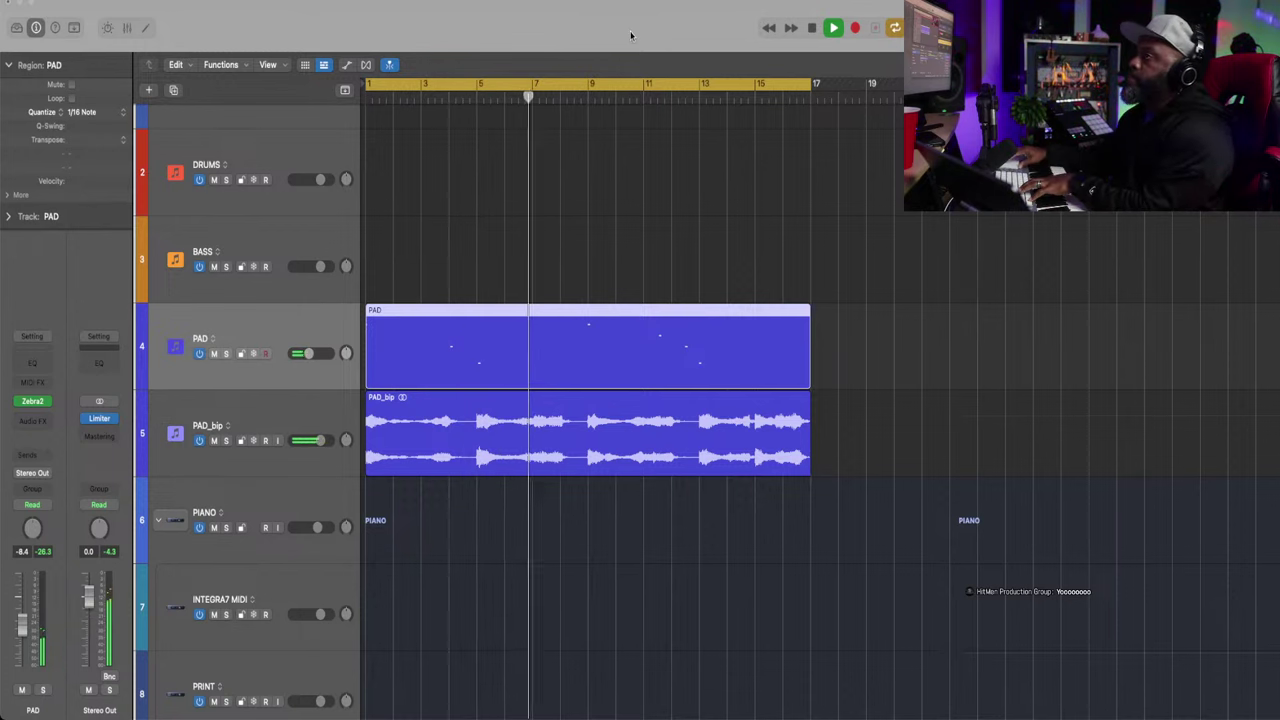
Bounce the PAD region in place to a new track named BELLS and delete the muted source region
key(space)
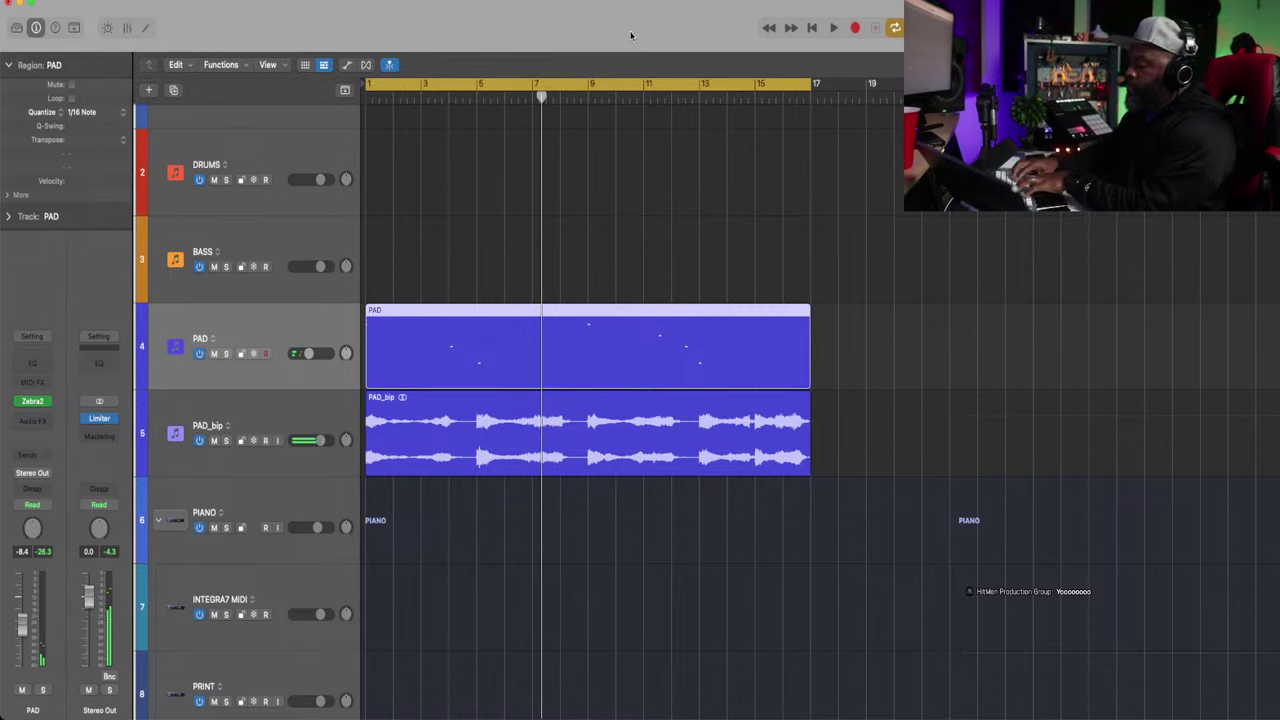
key(ctrl+b)
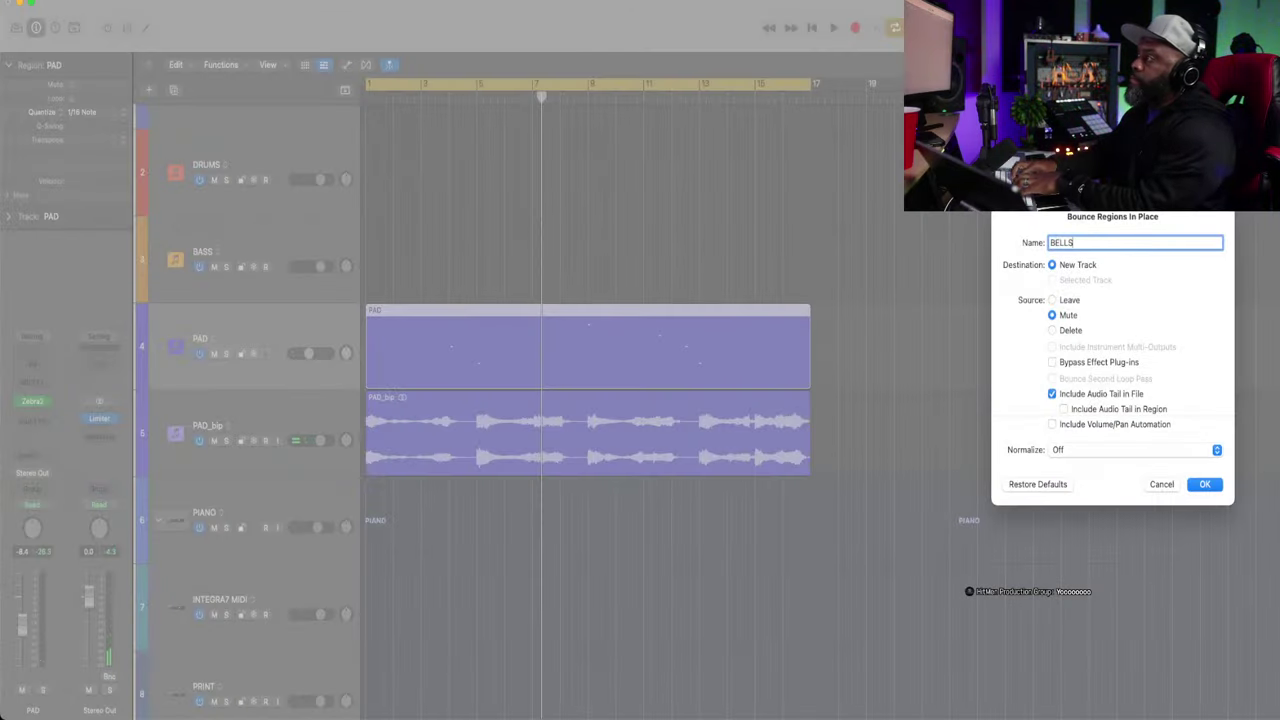
text(BELLS)
key(Return)
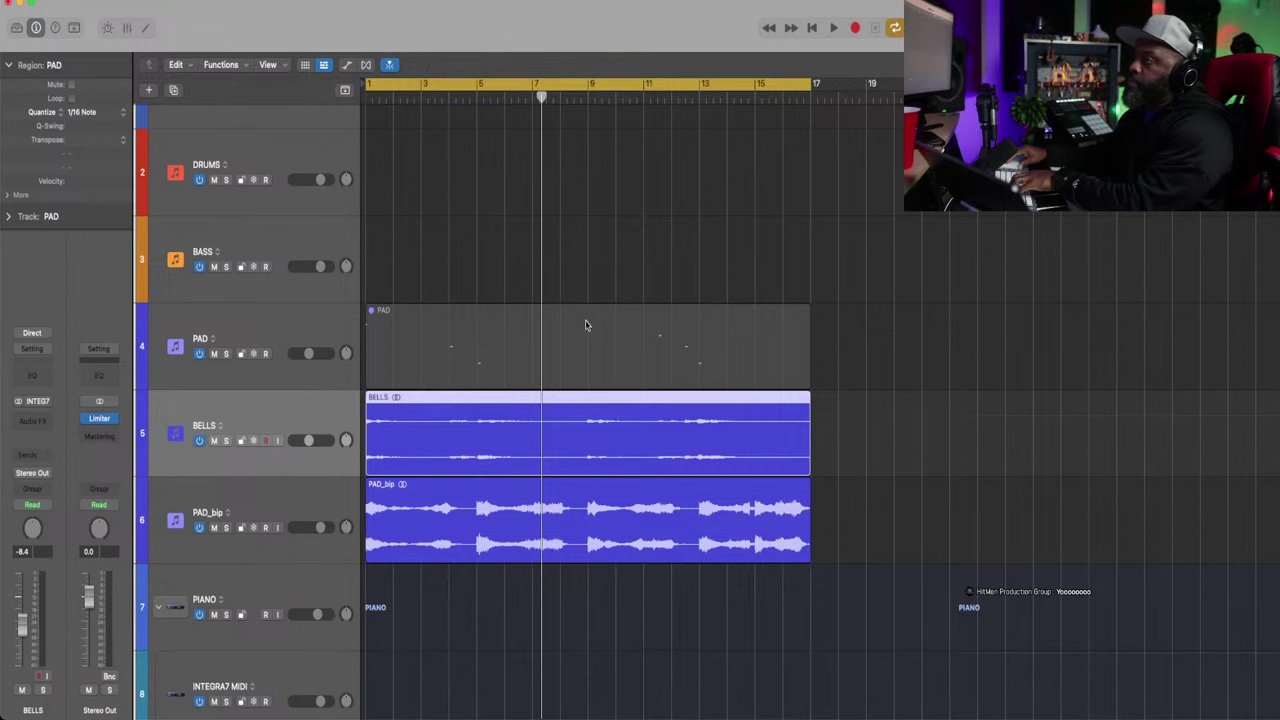
click(586, 325)
key(Delete)
key(space)
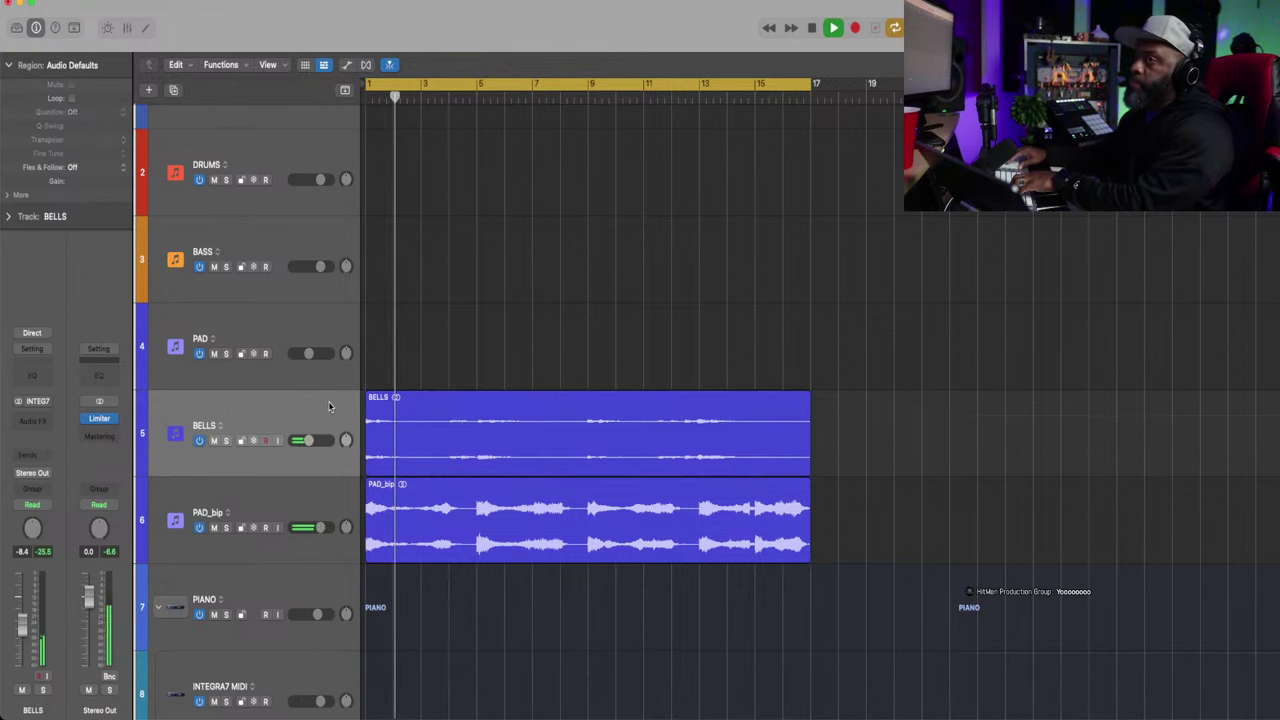
Balance the BELLS part by setting its region gain to -10 dB, its track volume to -3.0 dB and lowering the gain further to -13.0 dB
click(400, 418)
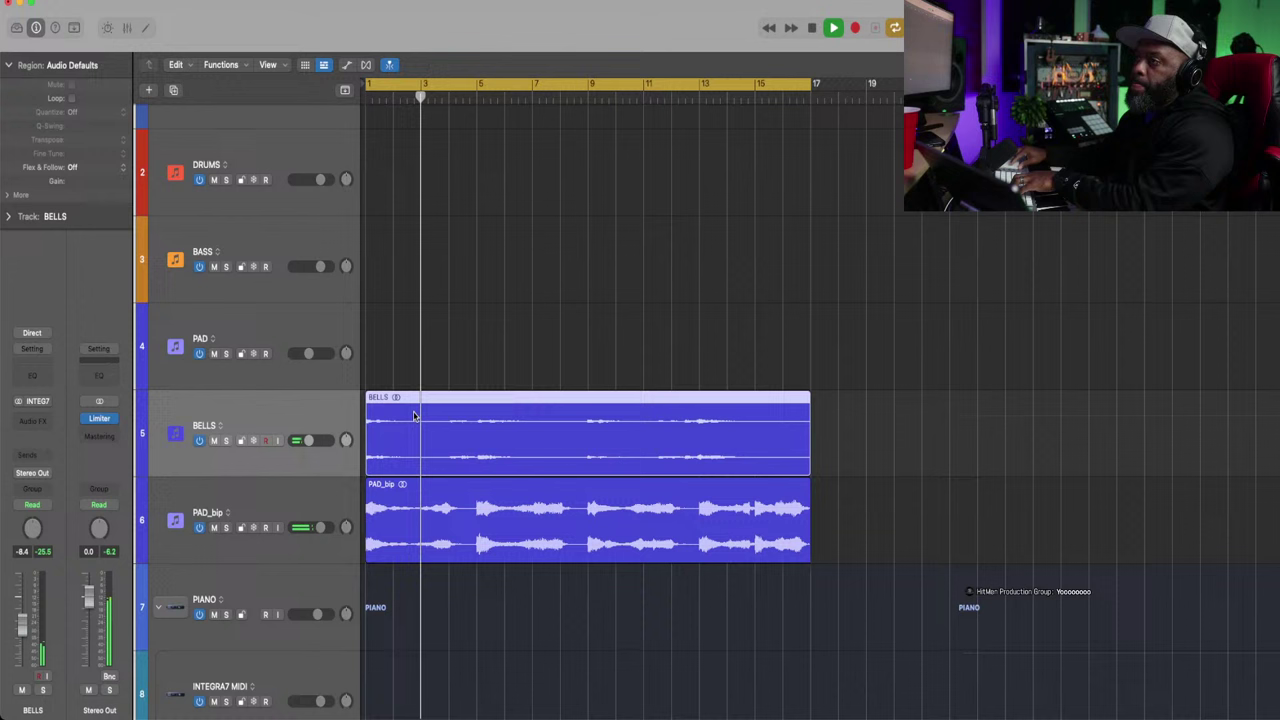
double_click(82, 183)
text(-10)
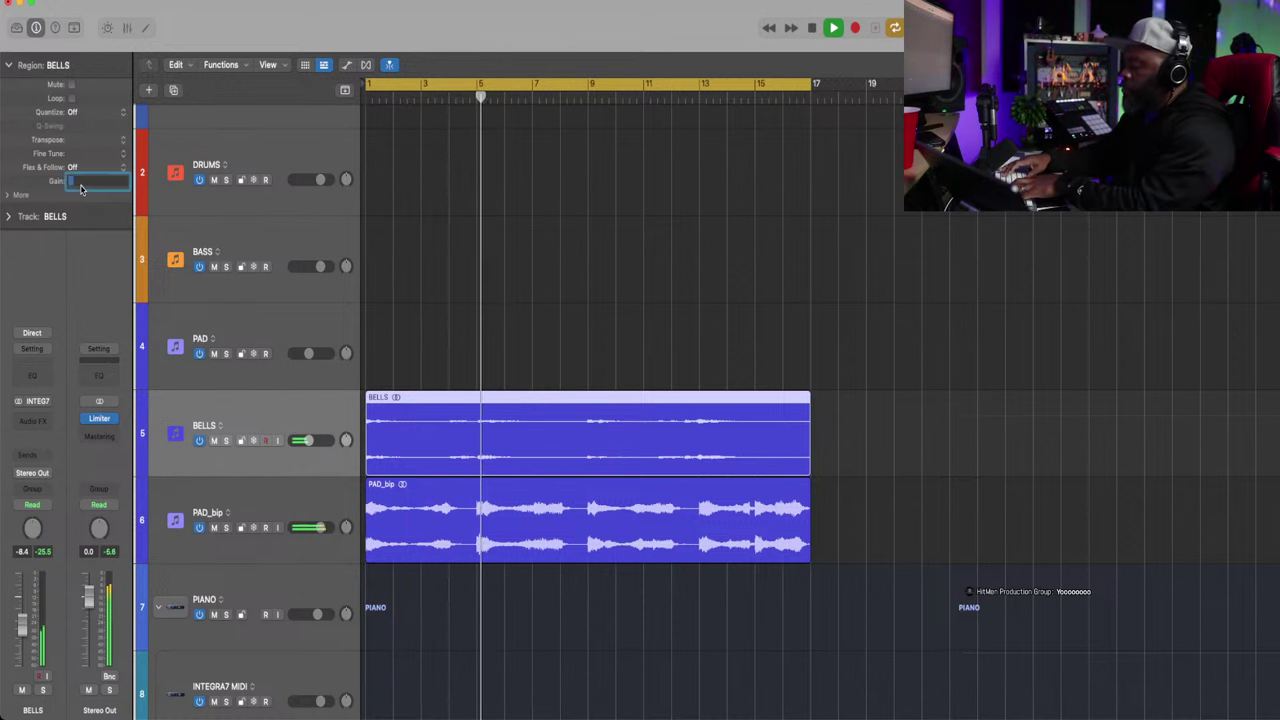
key(Return)
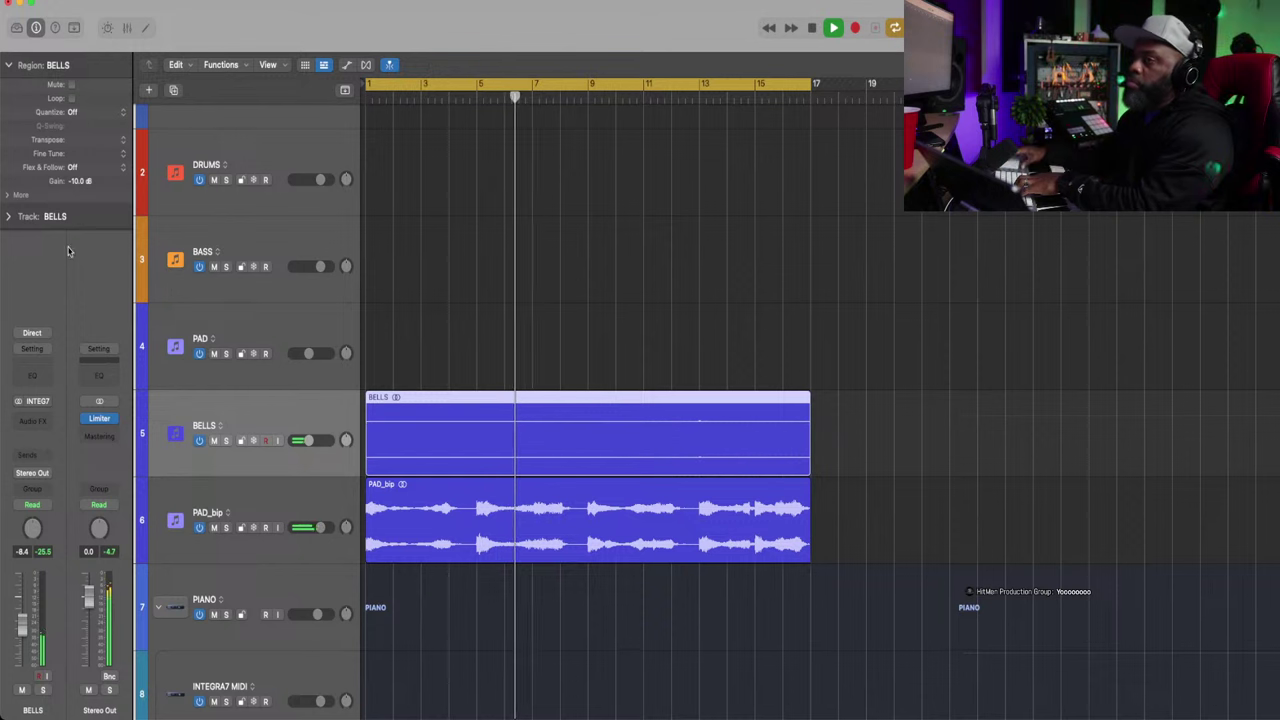
drag(318, 449, 315, 440)
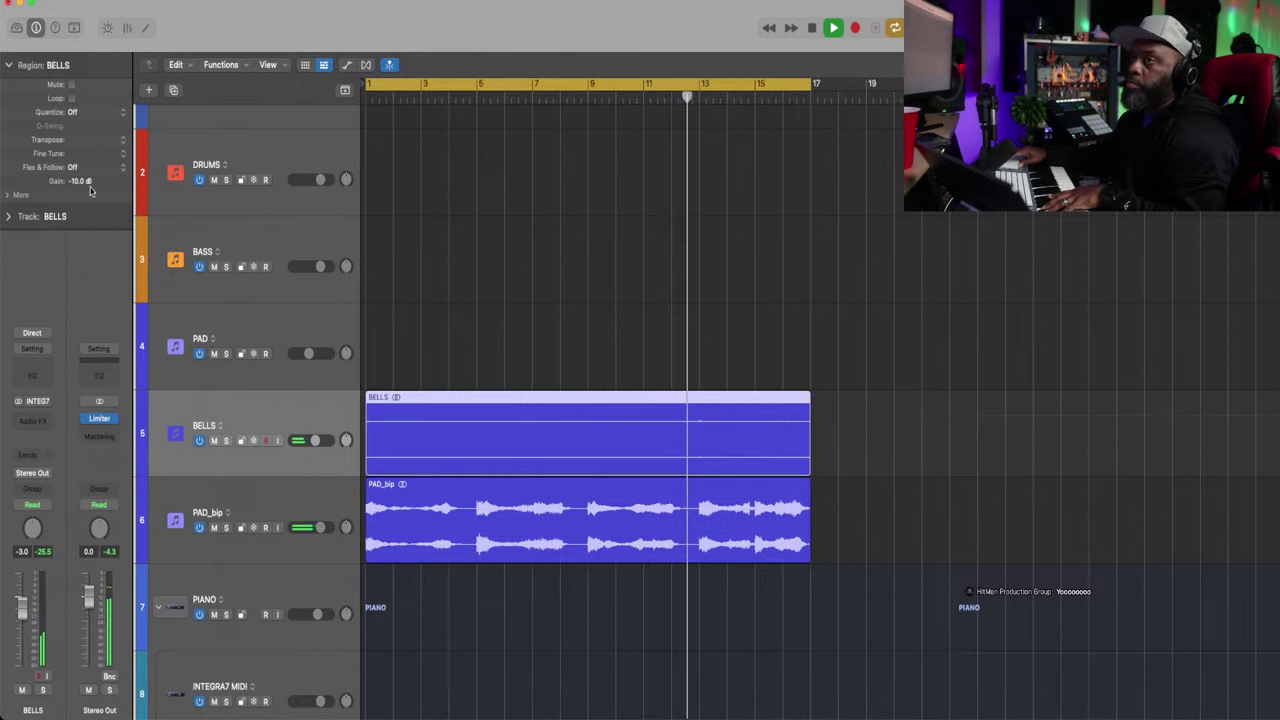
drag(77, 222, 75, 233)
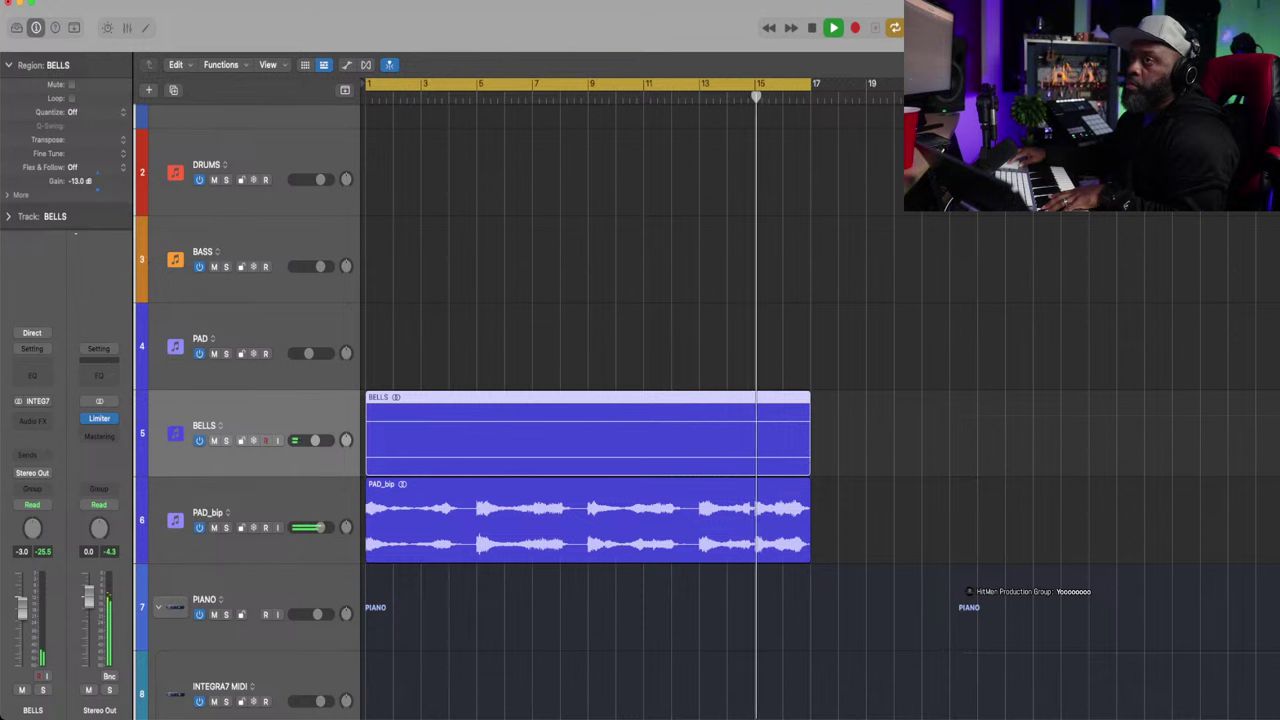
click(292, 336)
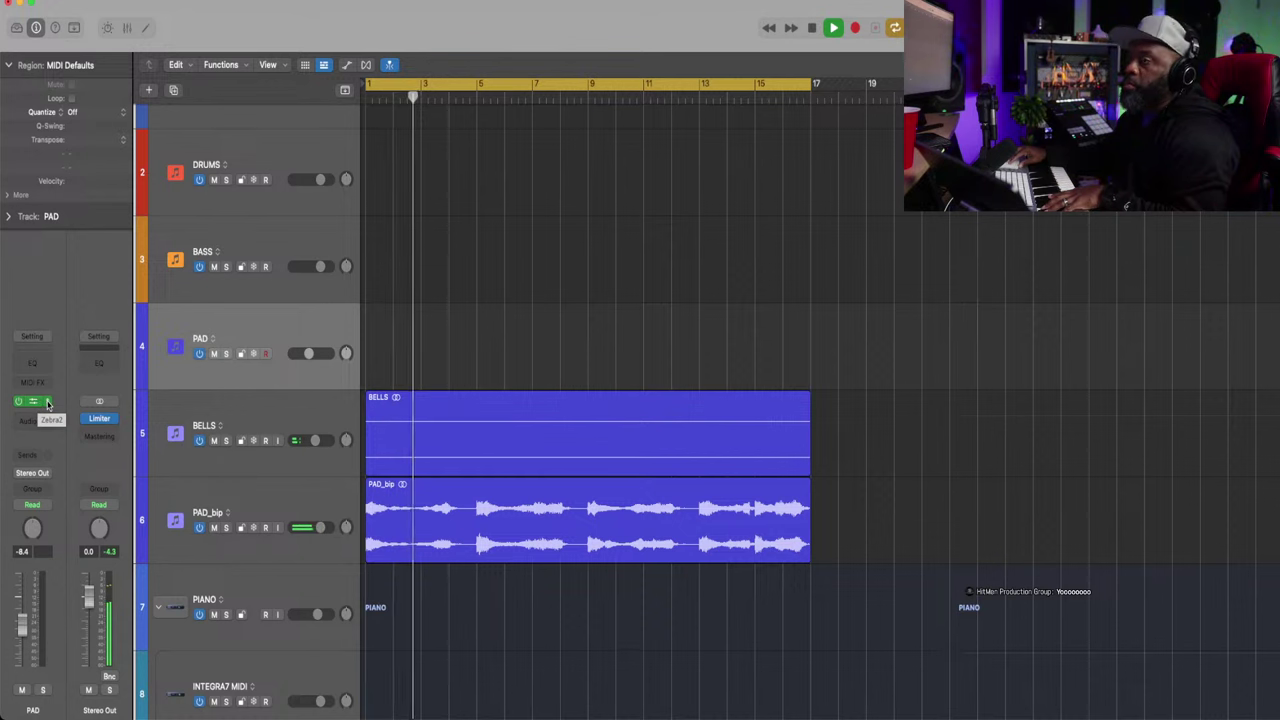
click(47, 403)
mouse_move(146, 697)
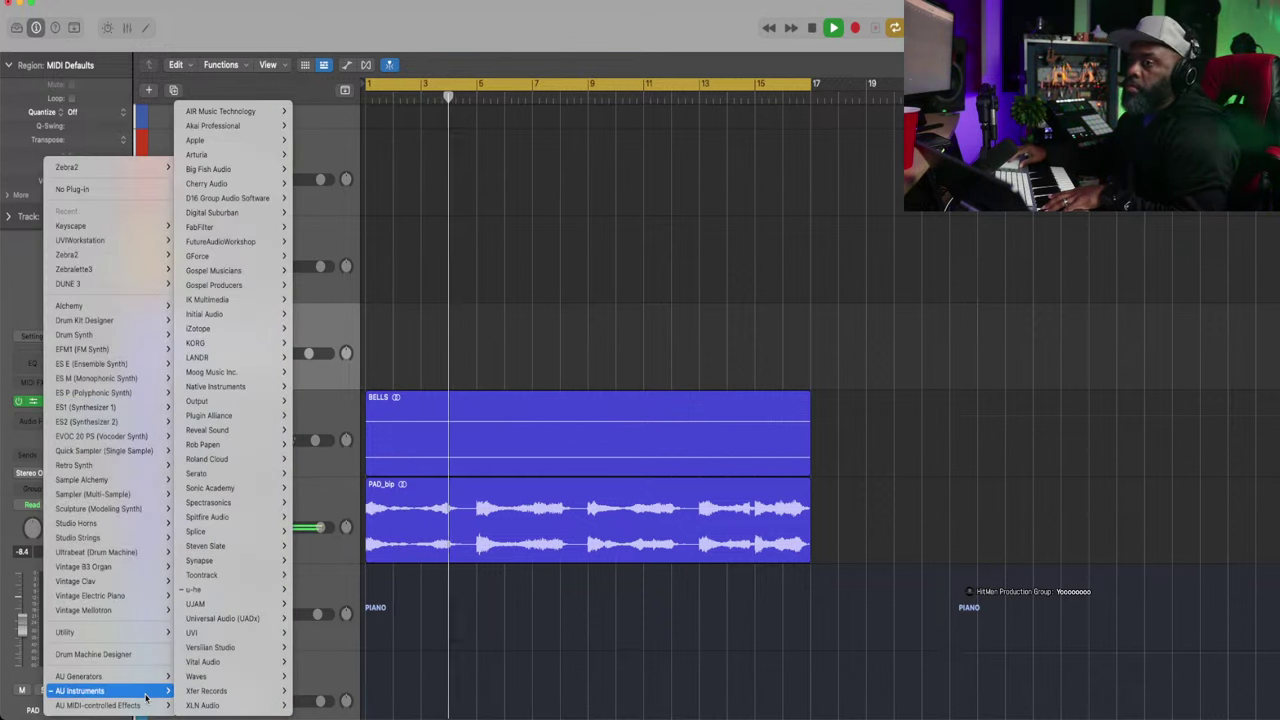
mouse_move(255, 593)
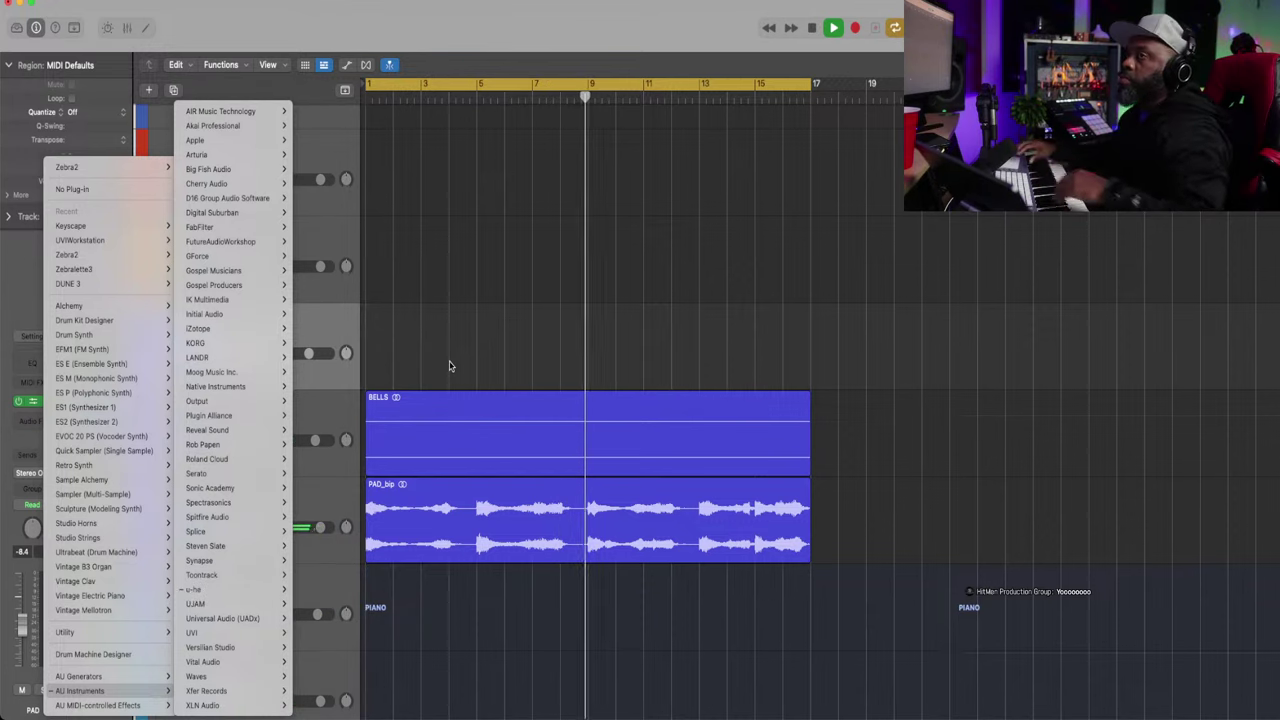
click(455, 30)
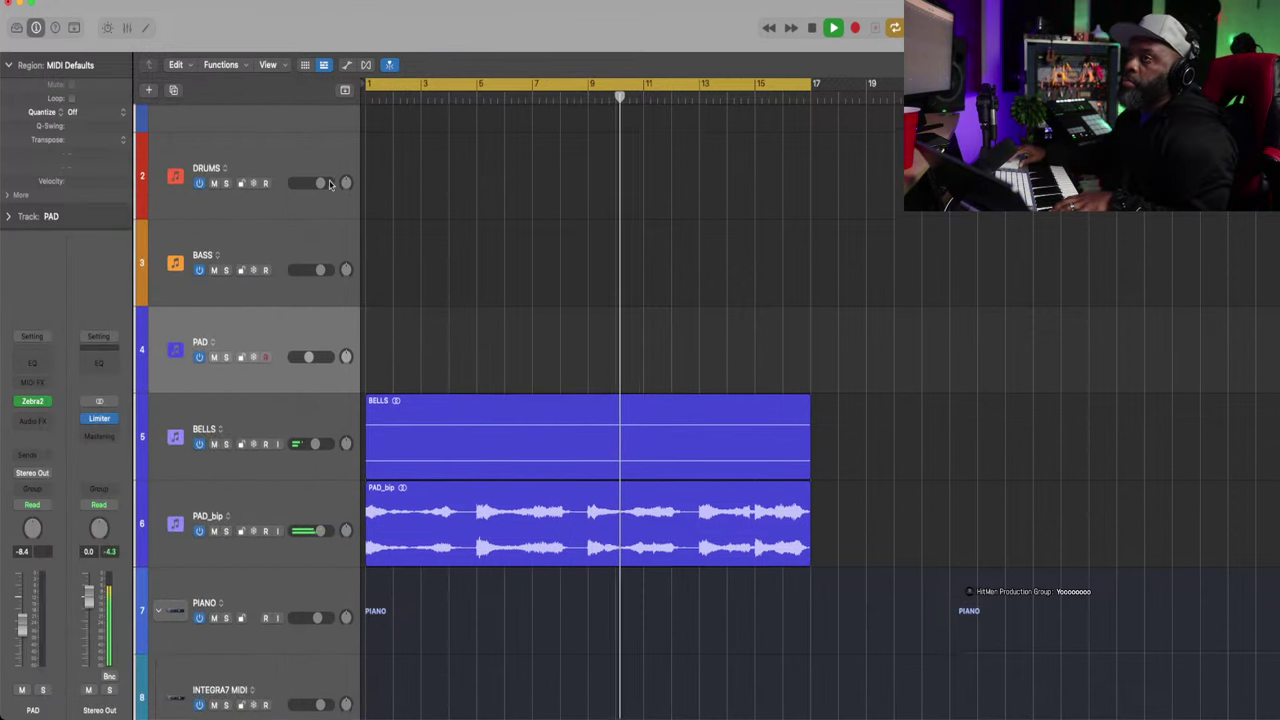
Switch to the Apogee interface's control software to check its mixer levels, and return to Logic Pro
scroll(298, 150, up, 2)
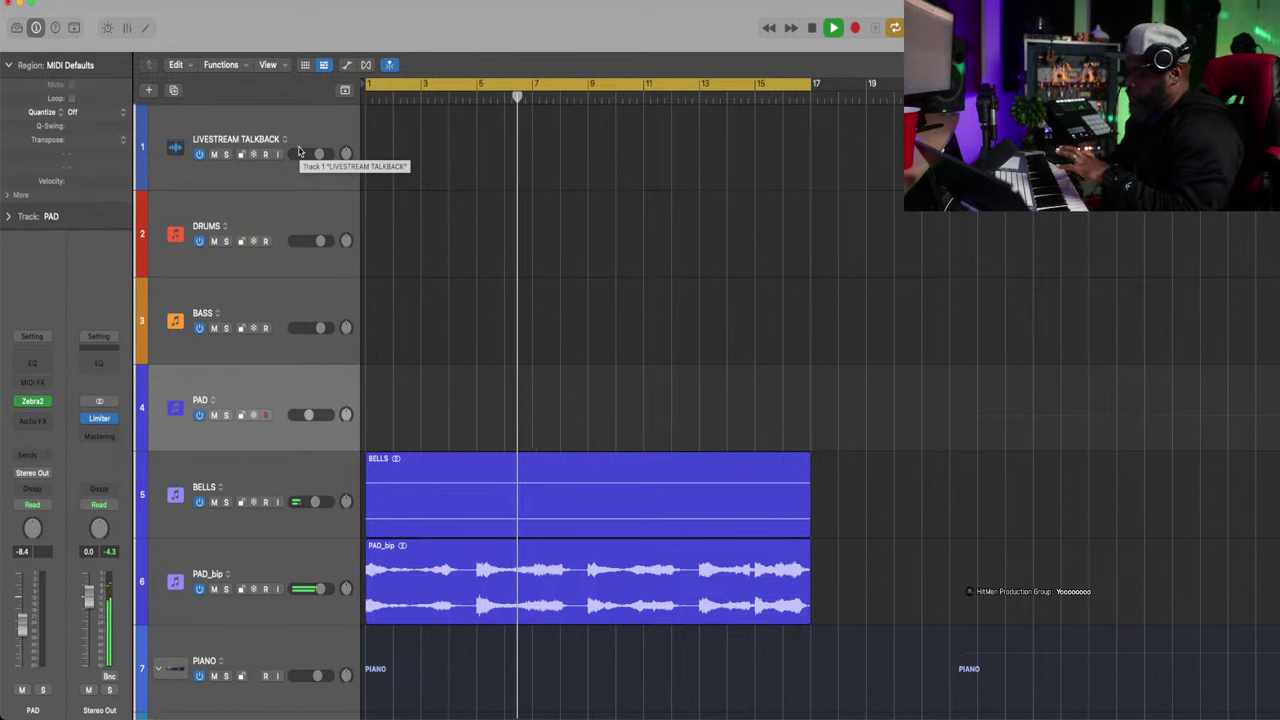
key(XF86AudioRaiseVolume)
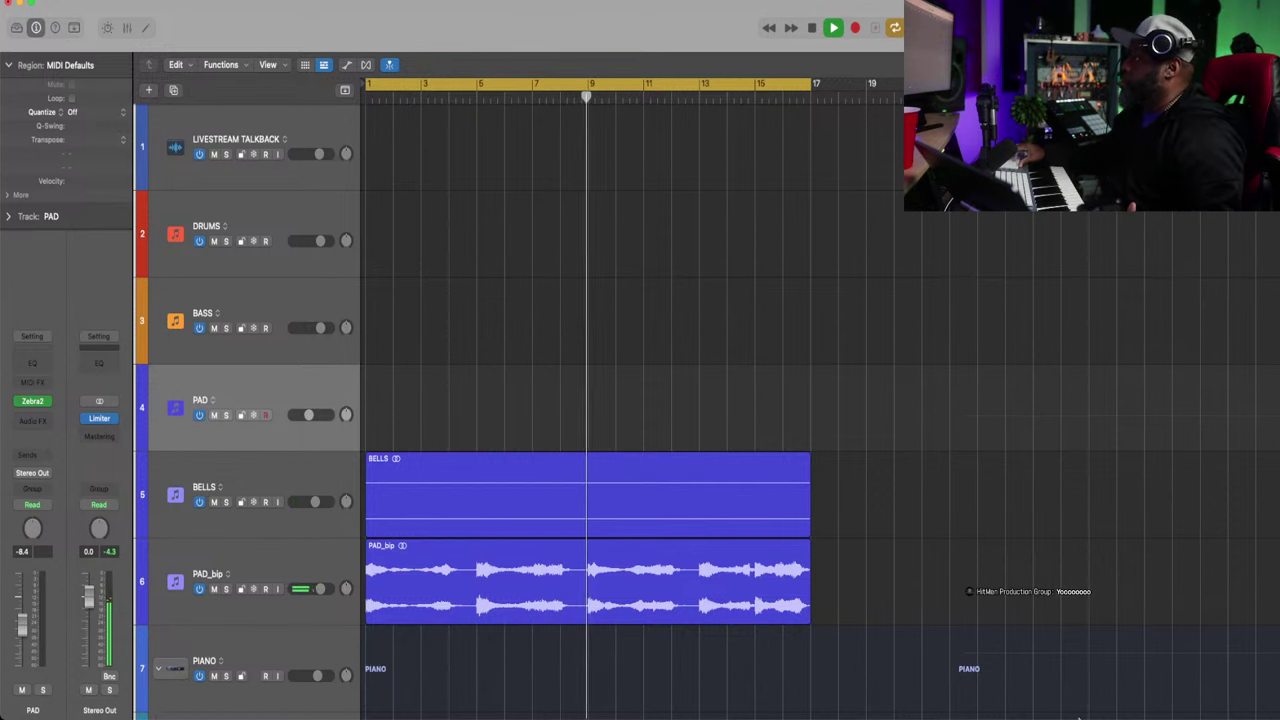
mouse_move(1064, 712)
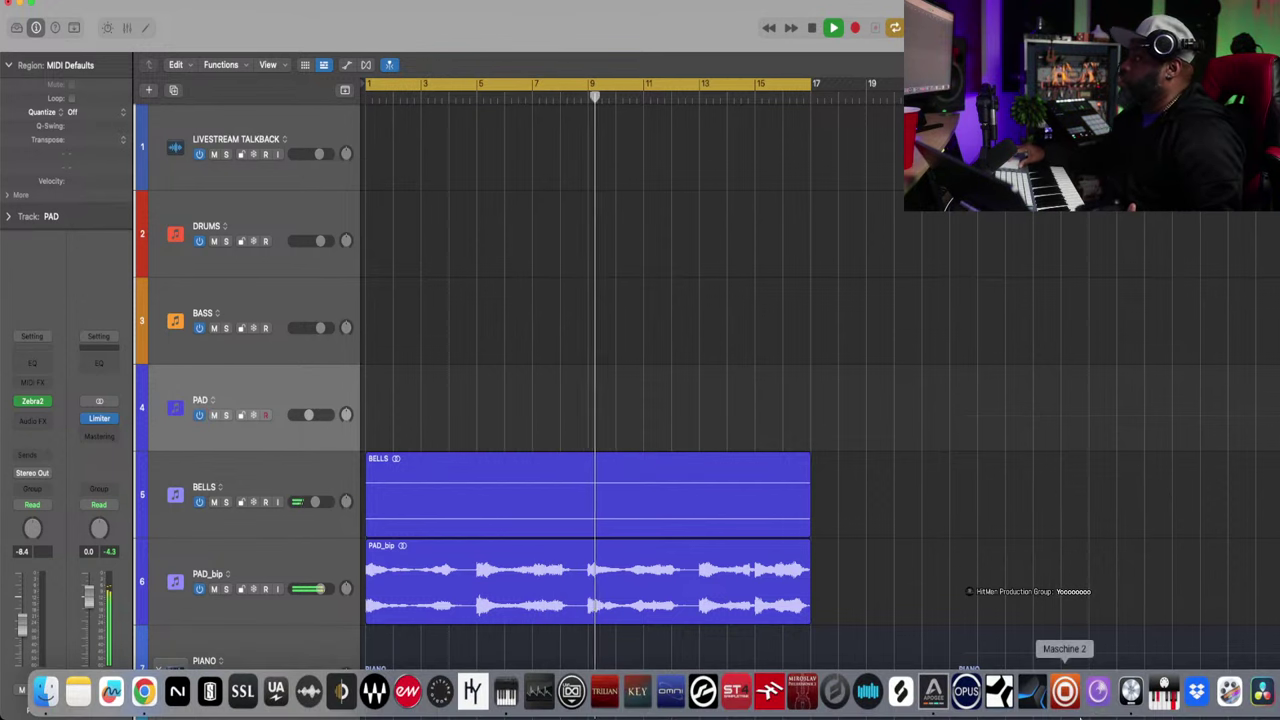
click(933, 692)
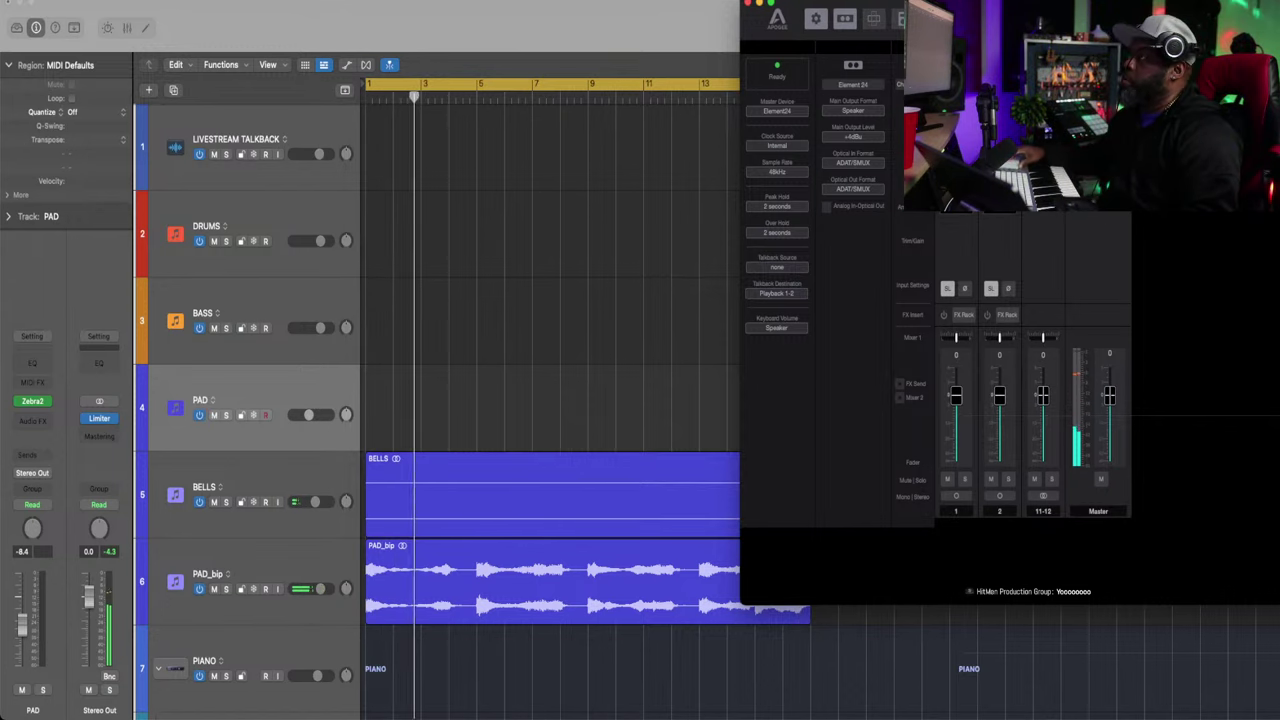
click(684, 22)
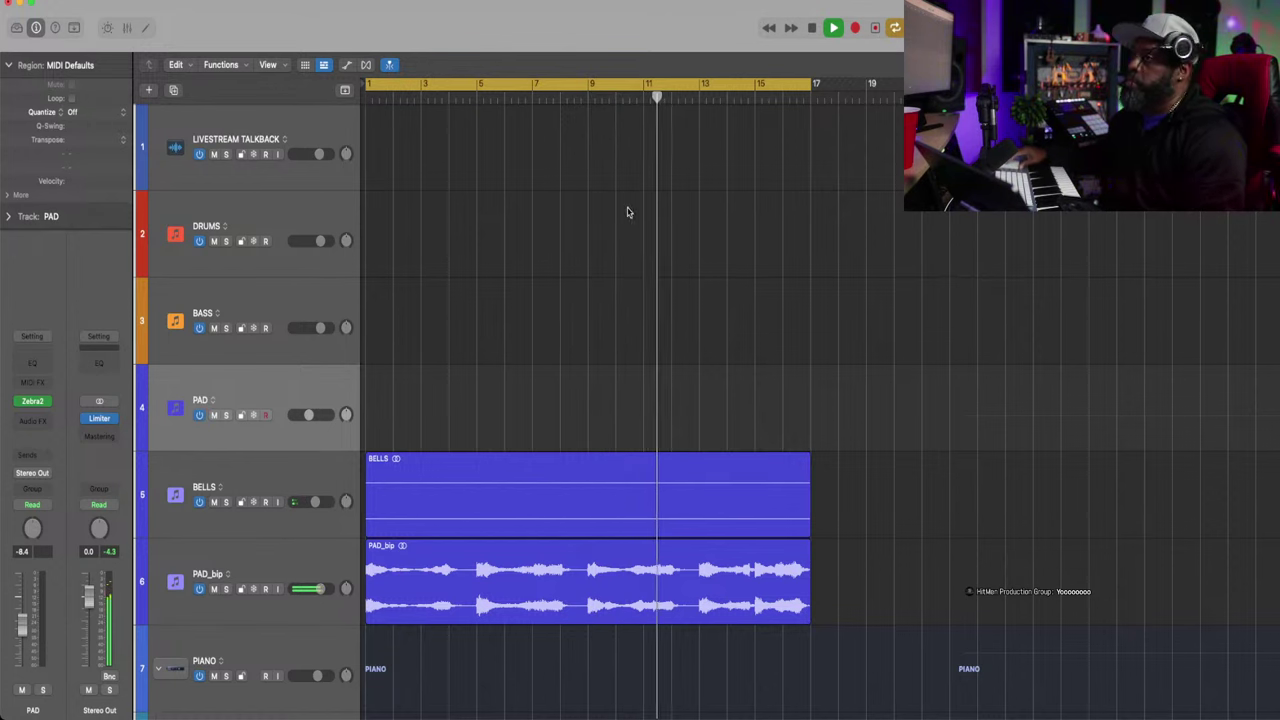
Select the DRUMS track as the target for the drum part
click(251, 212)
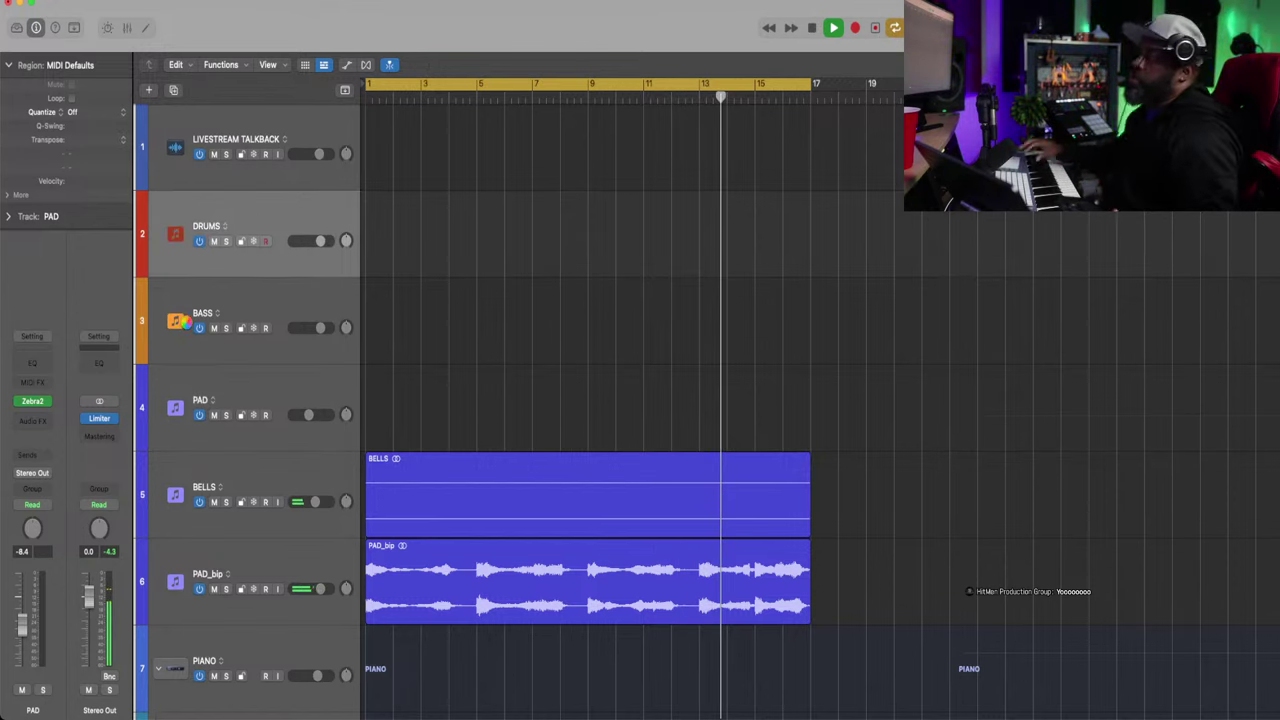
mouse_move(1130, 715)
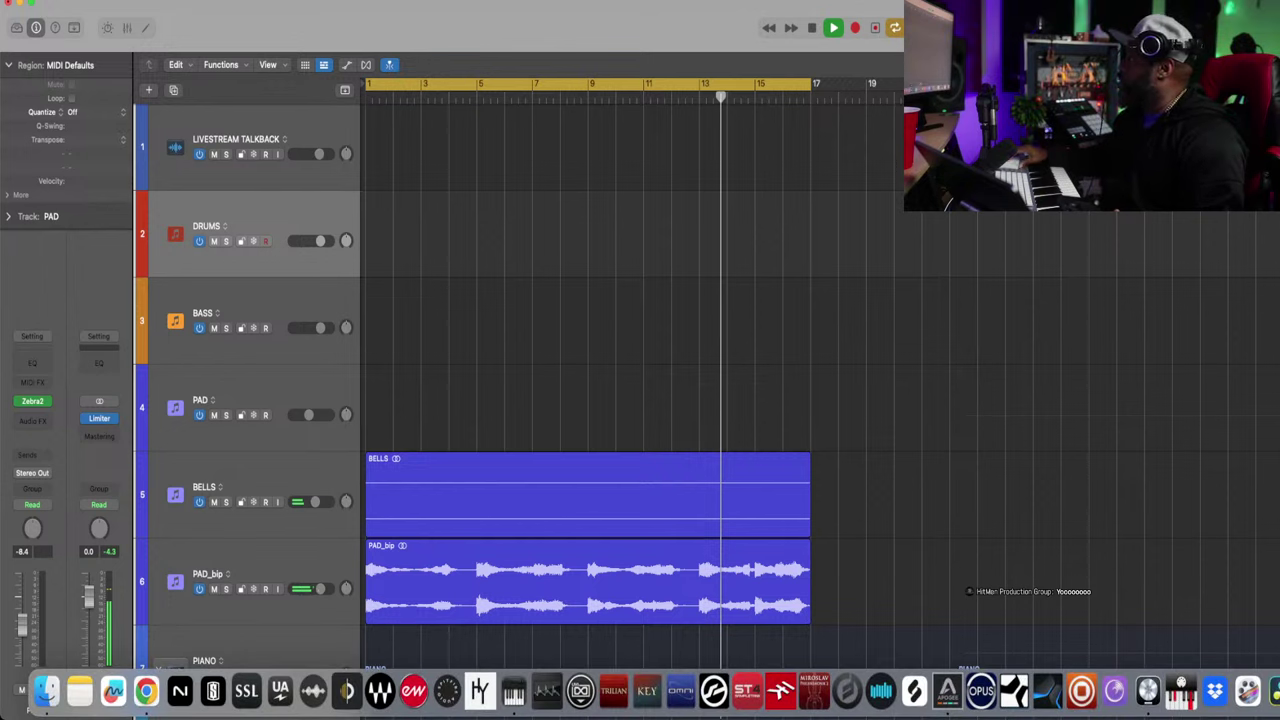
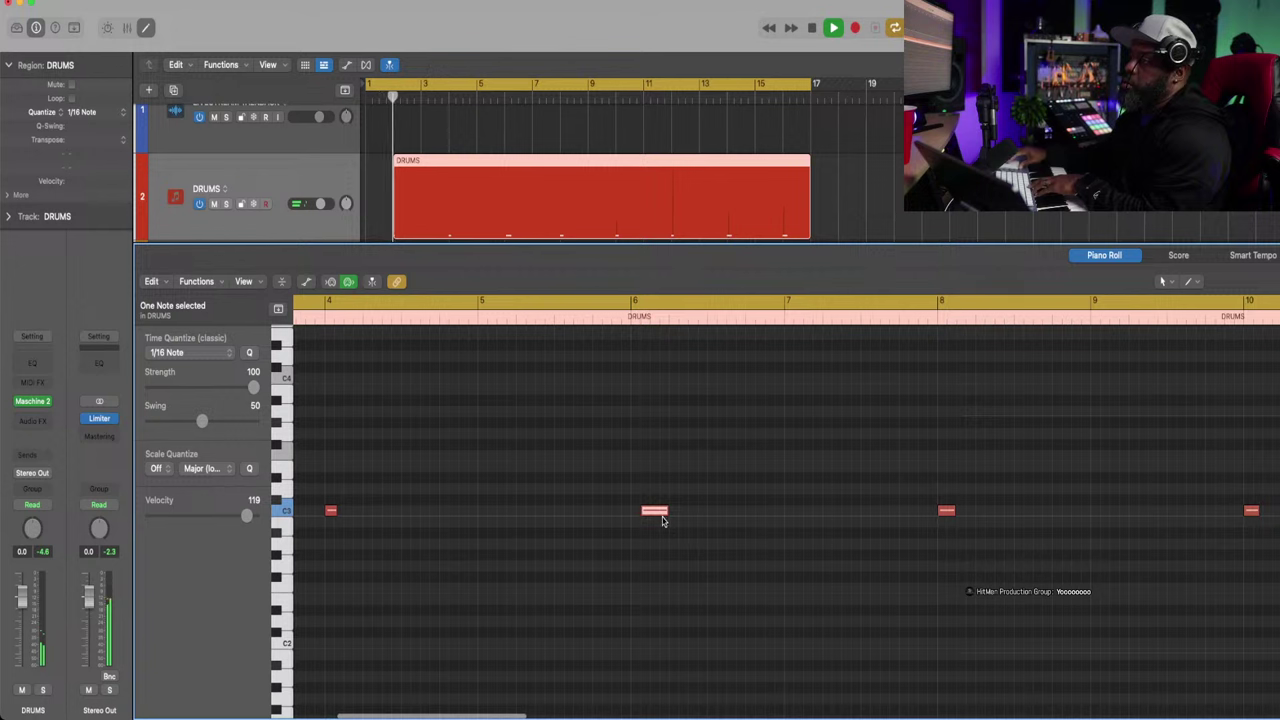
Shorten the C3 note just after bar 6 in the DRUMS region, align its start with bar 6 and close the Piano Roll
drag(668, 514, 640, 513)
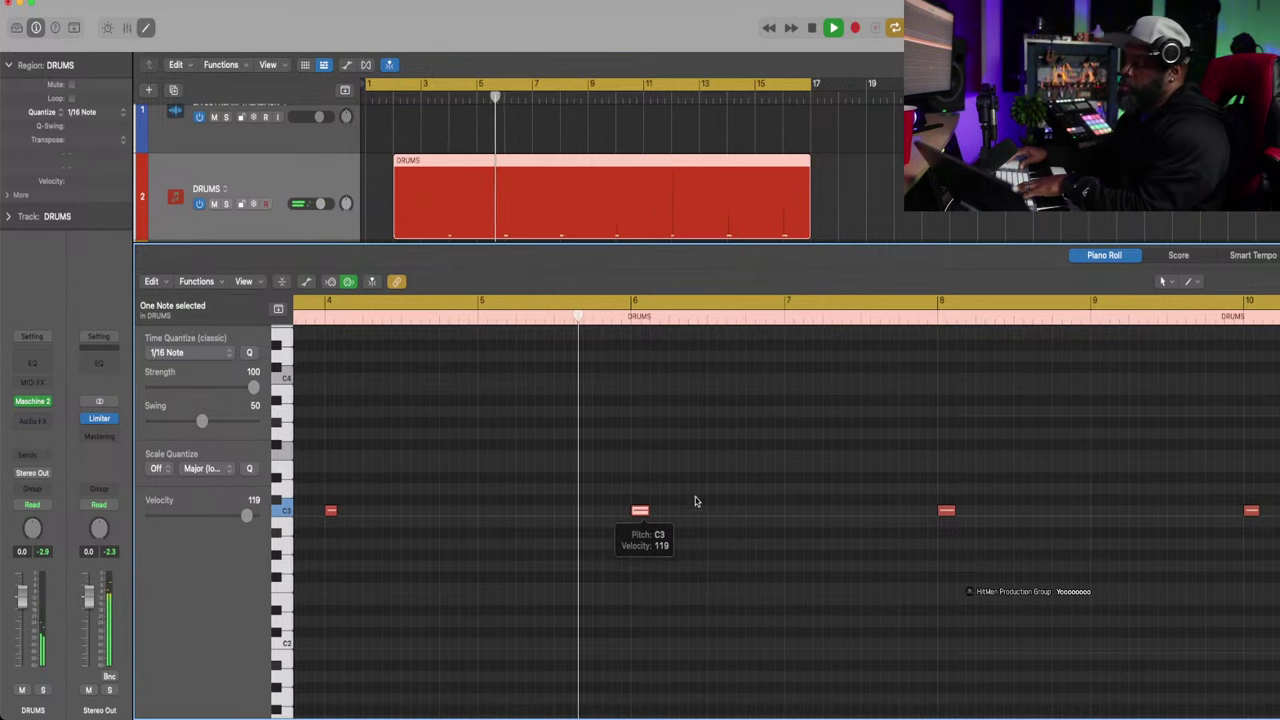
key(p)
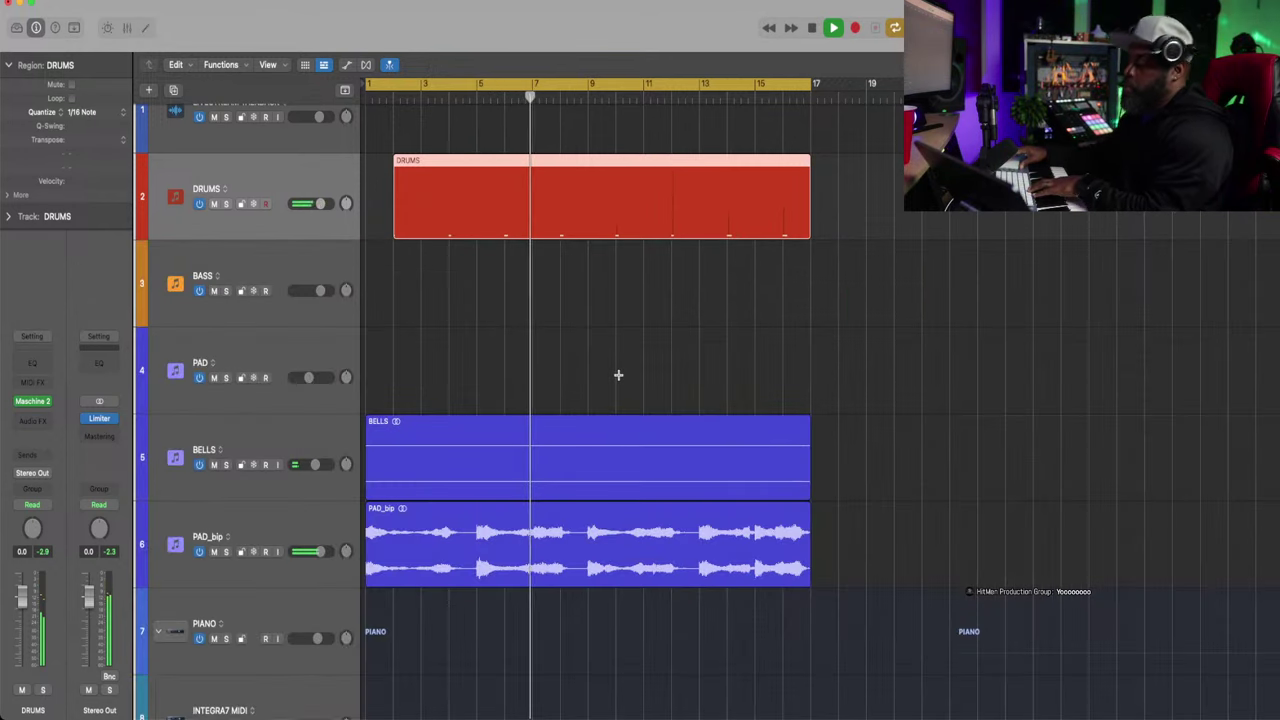
Bounce the DRUMS region in place to a new track named KEY HIT and delete the muted source region
key(space)
key(ctrl+b)
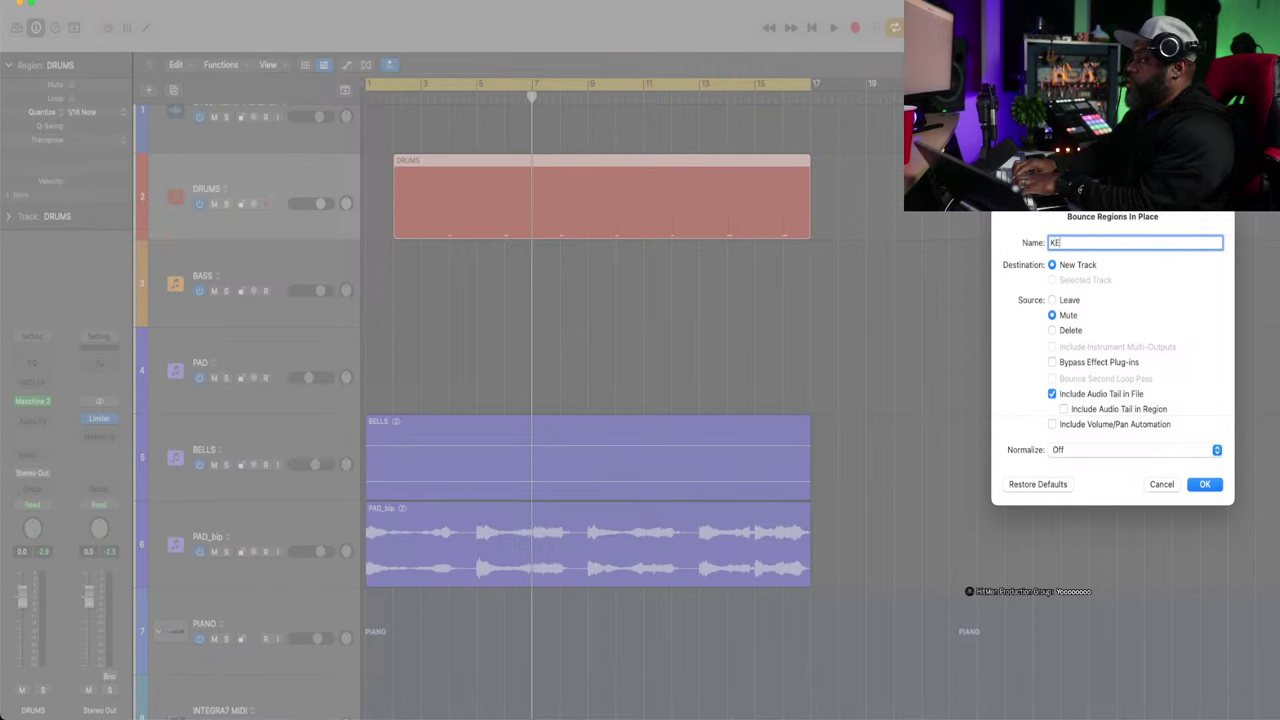
text(KEY HIT)
key(Return)
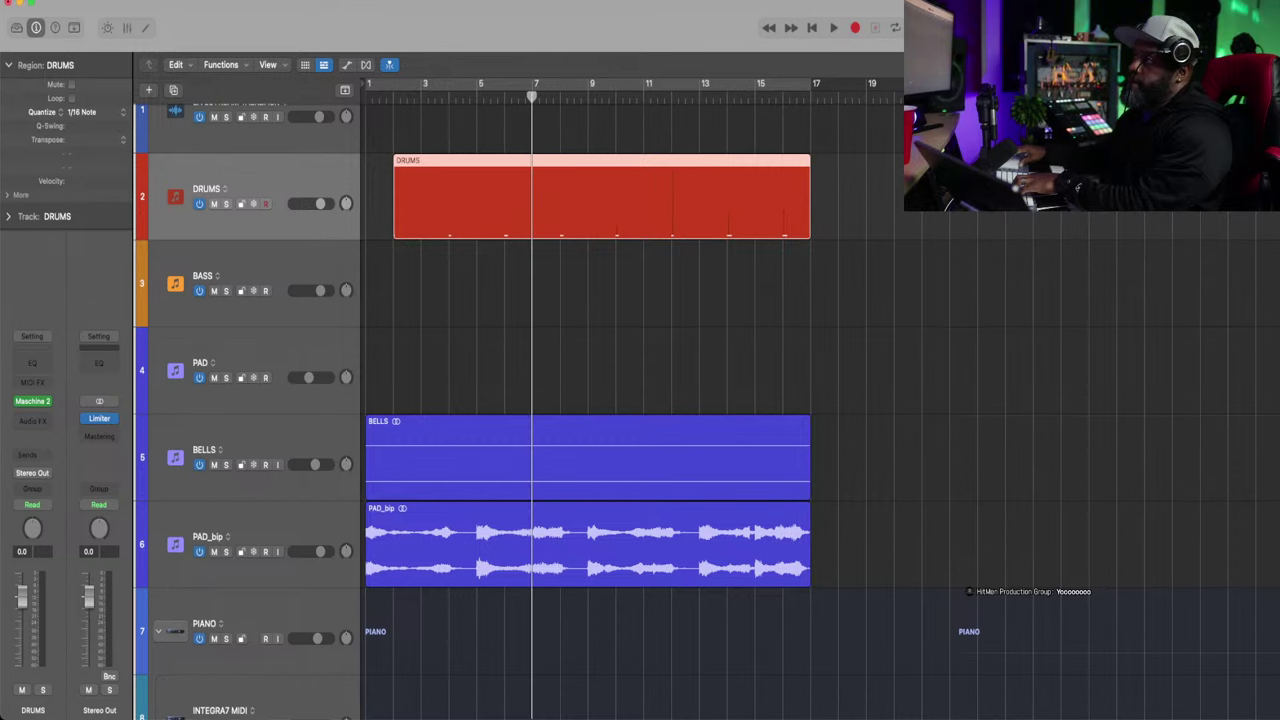
key(space)
click(507, 187)
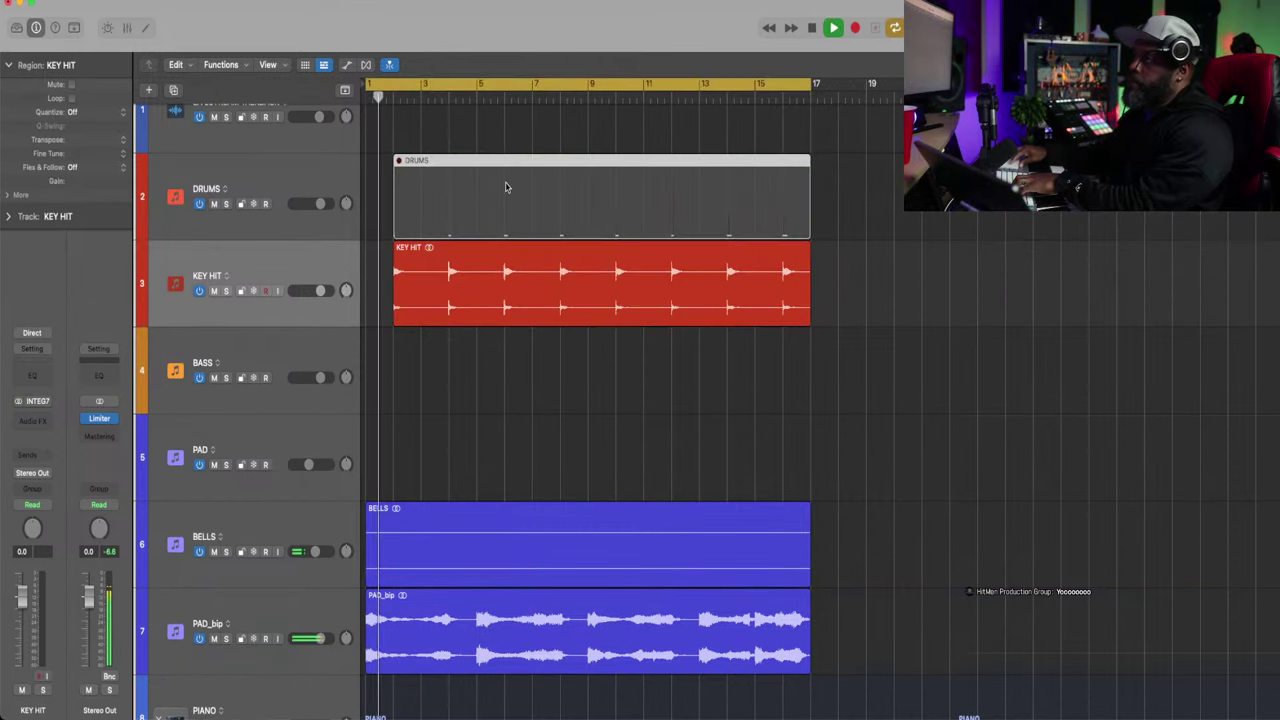
key(Delete)
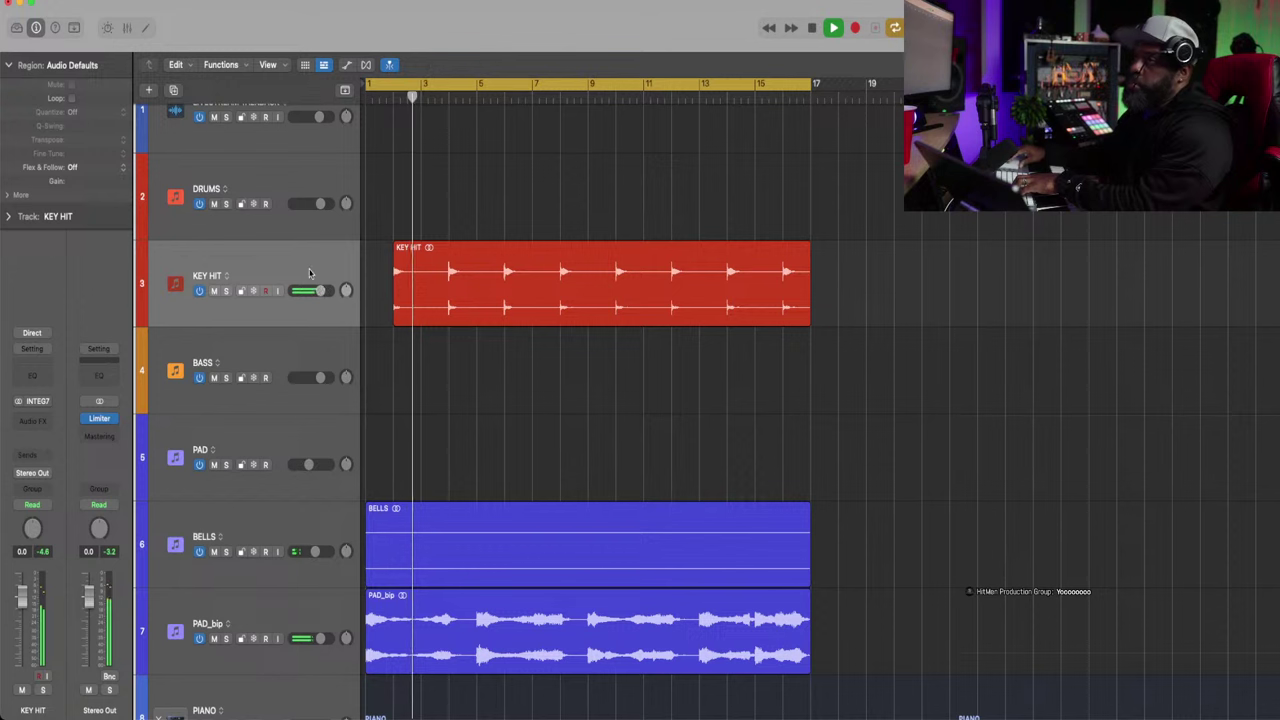
Lower the KEY HIT region's gain to -7.0 dB during playback
click(310, 276)
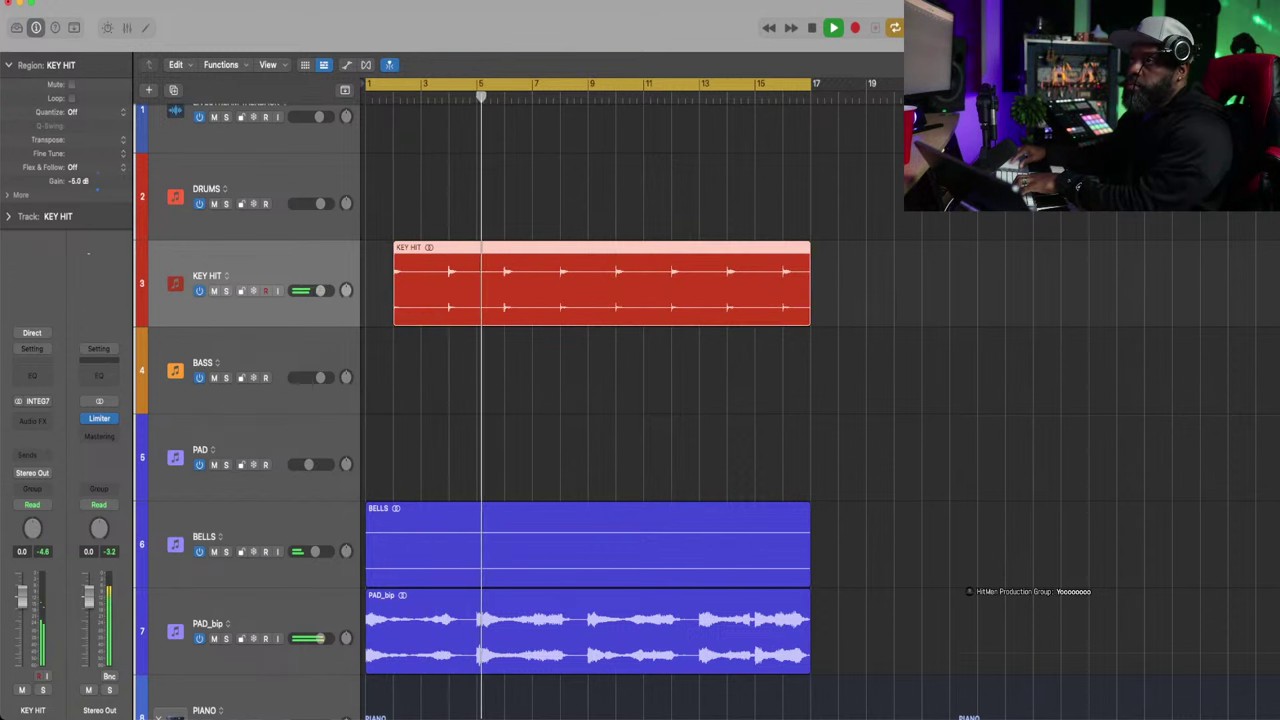
drag(81, 184, 81, 230)
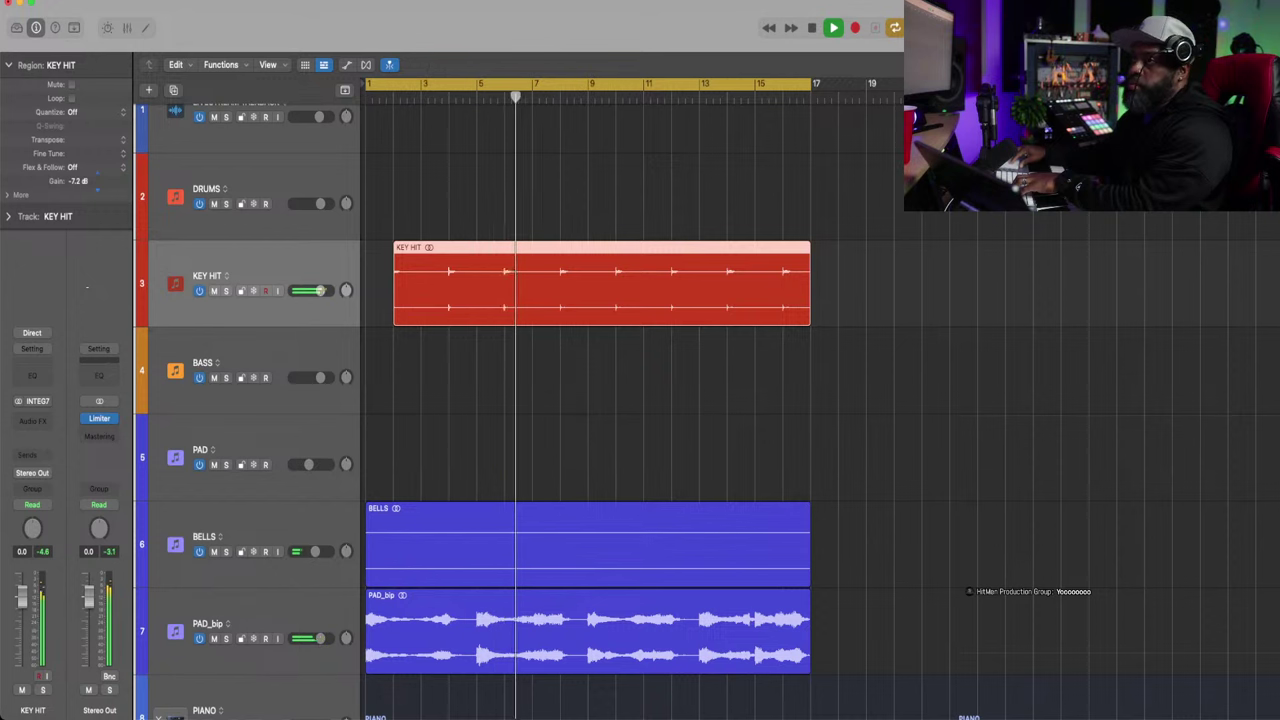
drag(87, 287, 87, 312)
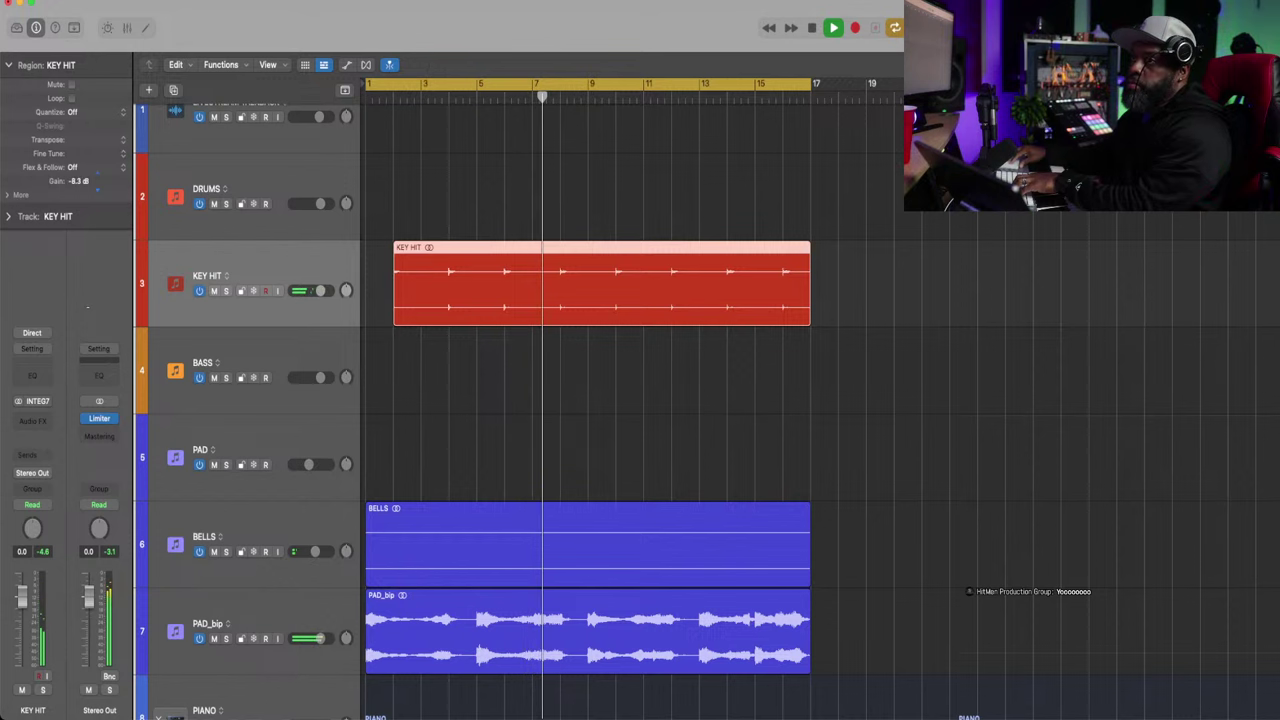
drag(87, 307, 87, 325)
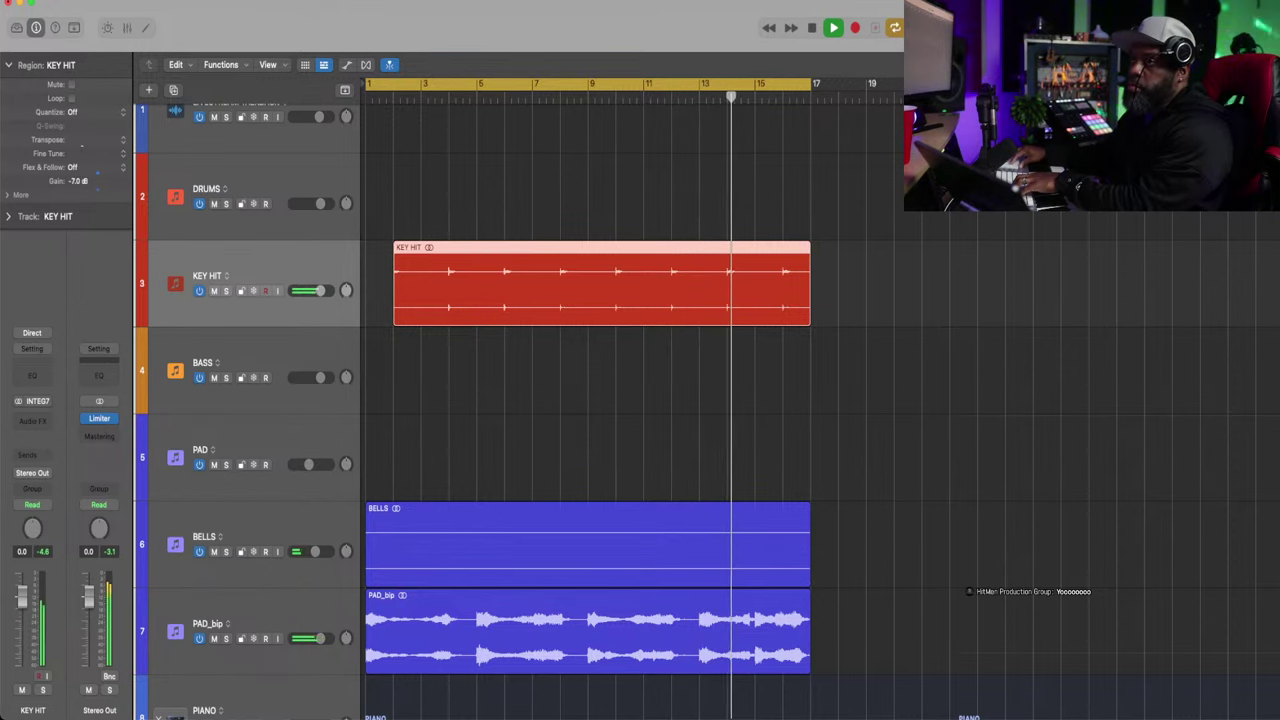
Select the empty PAD track and open its Zebra2 instrument, keeping the loaded plug-in
click(270, 178)
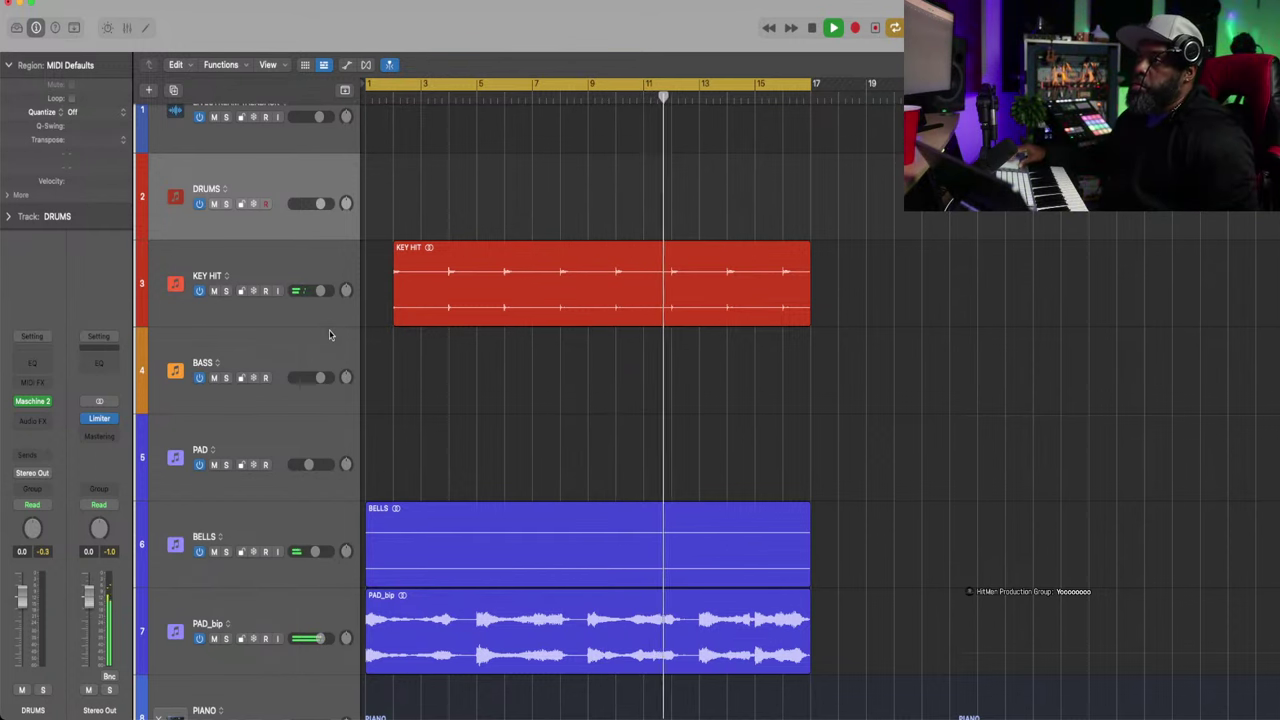
click(290, 441)
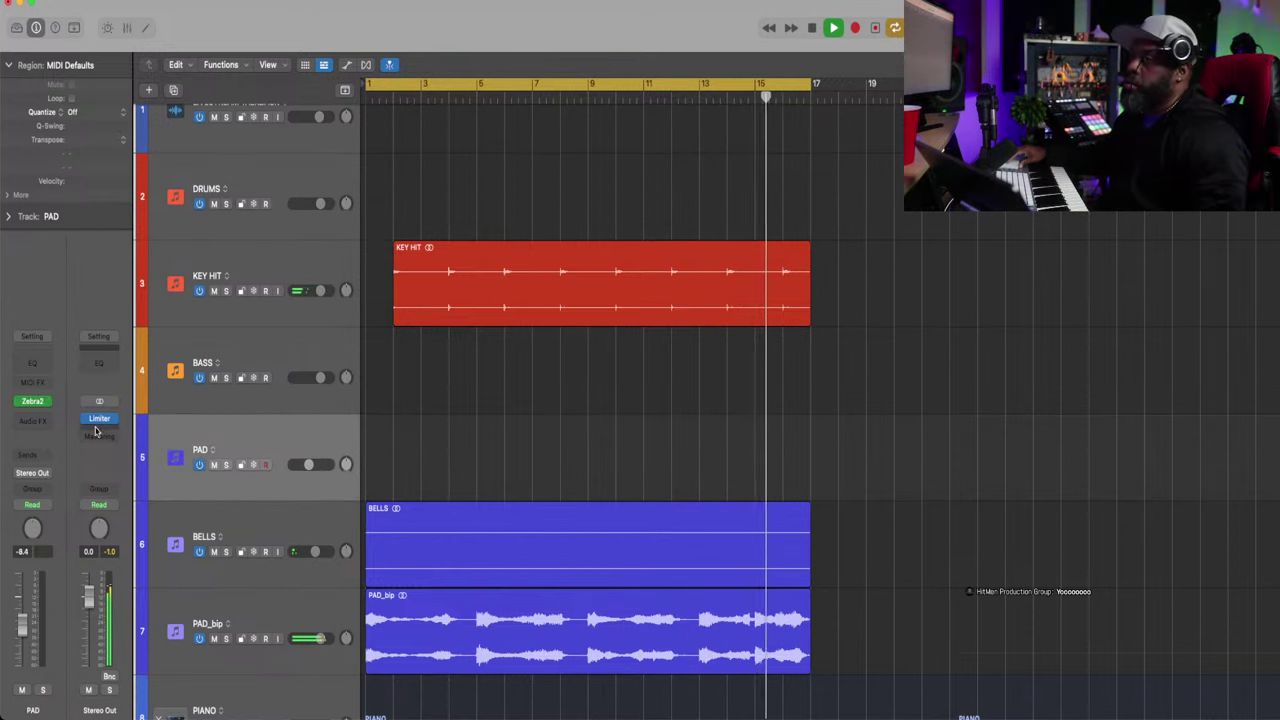
click(48, 401)
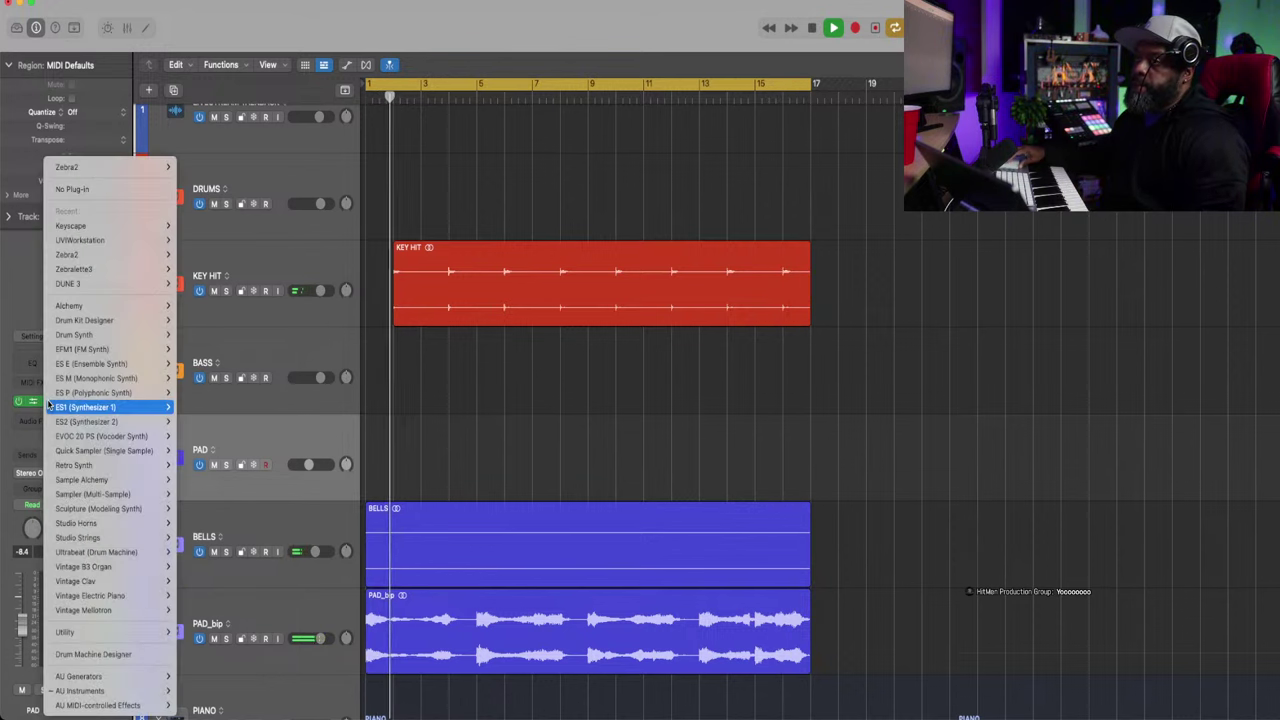
click(15, 290)
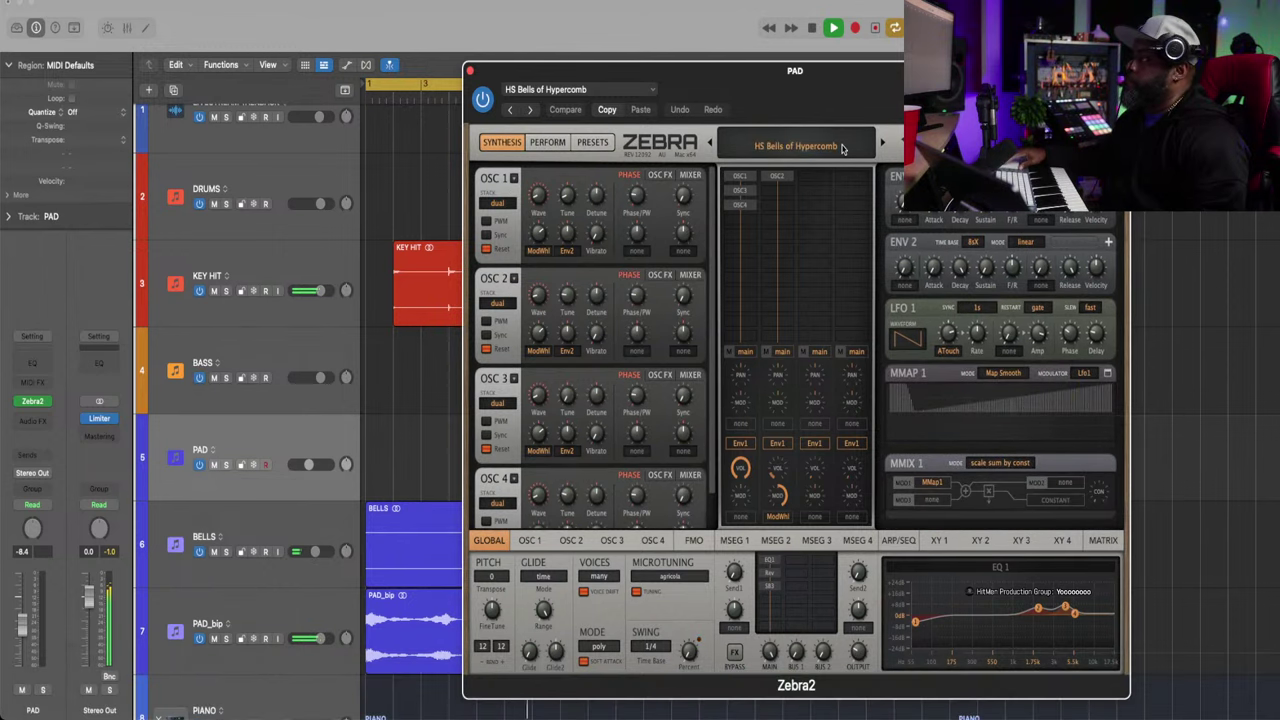
Open Zebra2's preset browser, load HS Almost Strings+ from the 3 Fillers folder and audition it with and without playback
drag(833, 87, 767, 77)
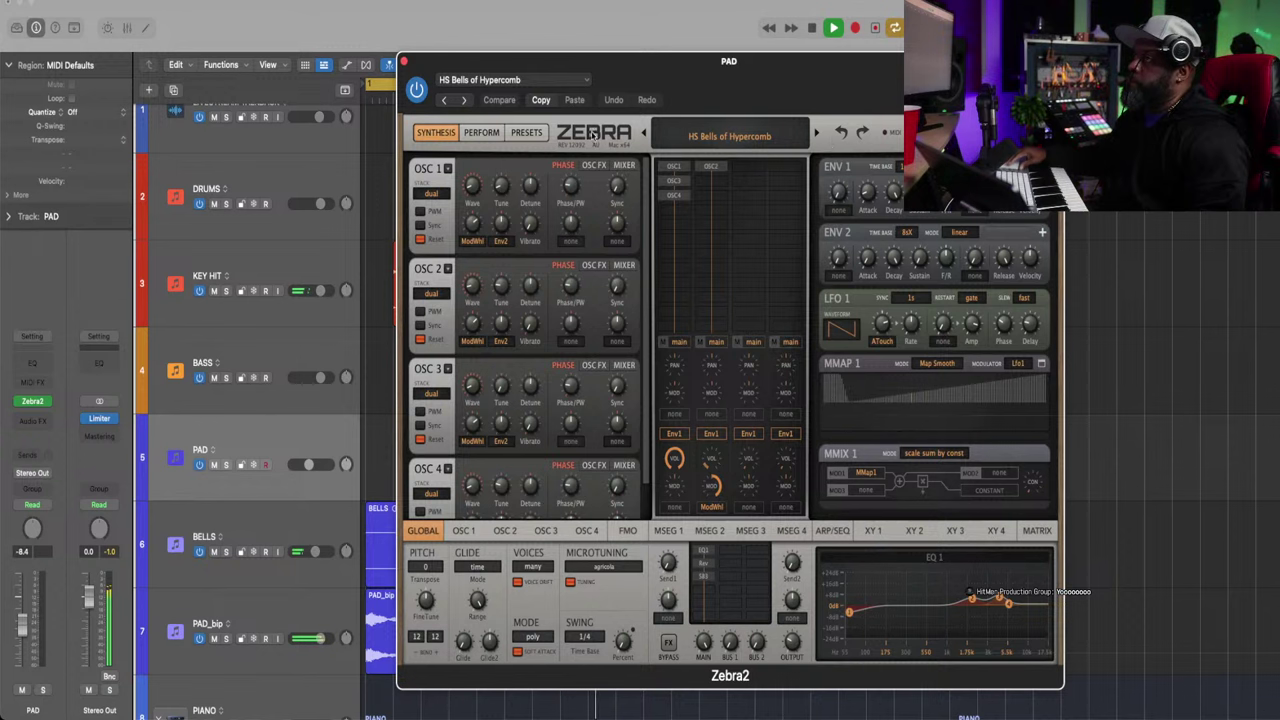
click(532, 133)
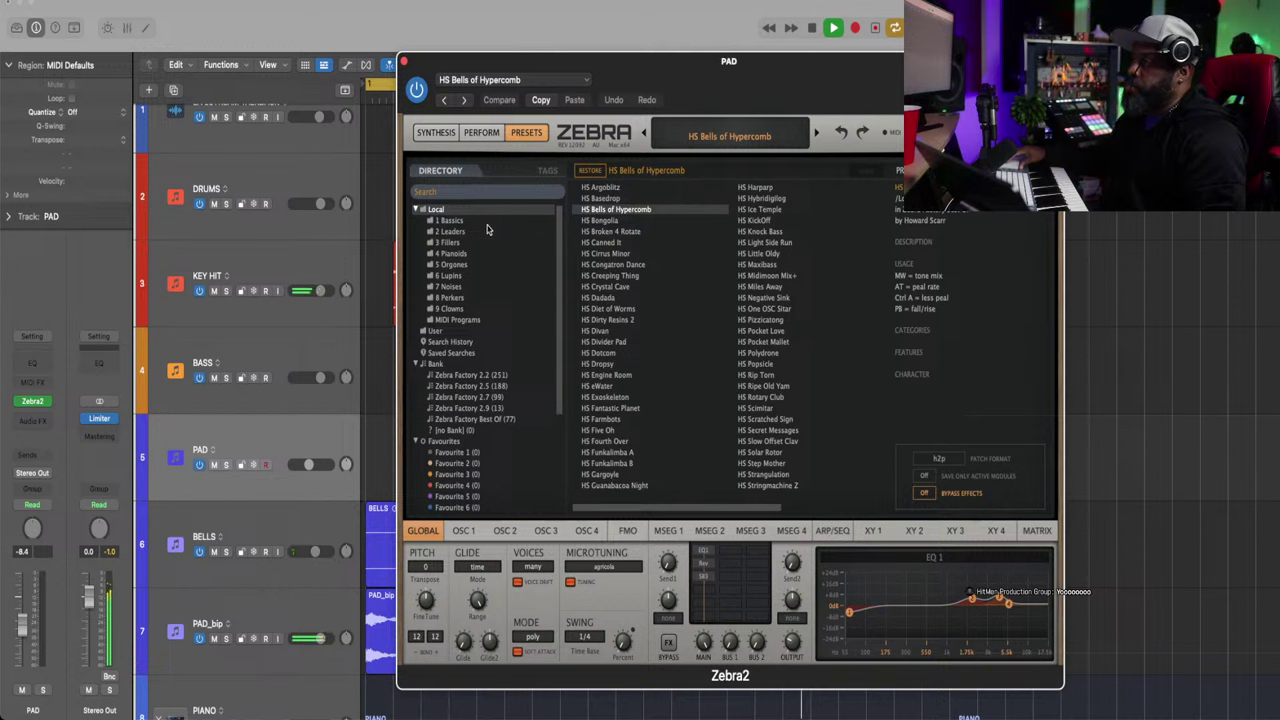
click(462, 243)
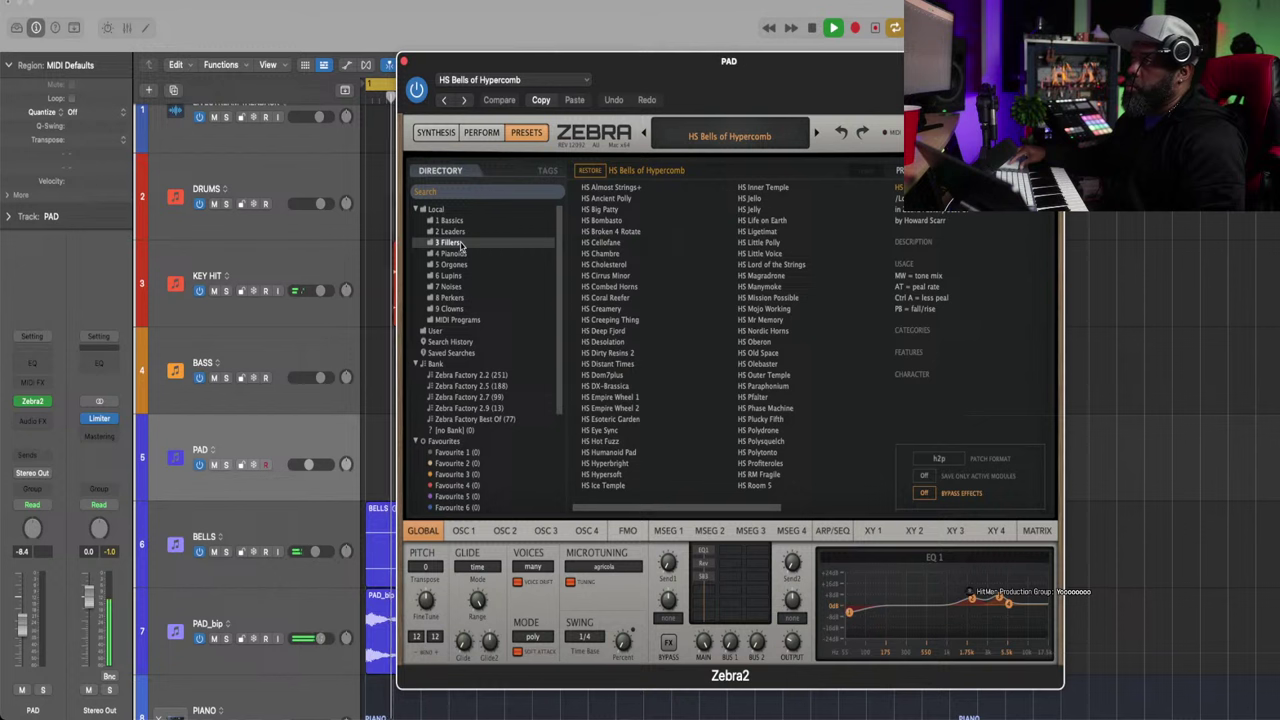
click(615, 187)
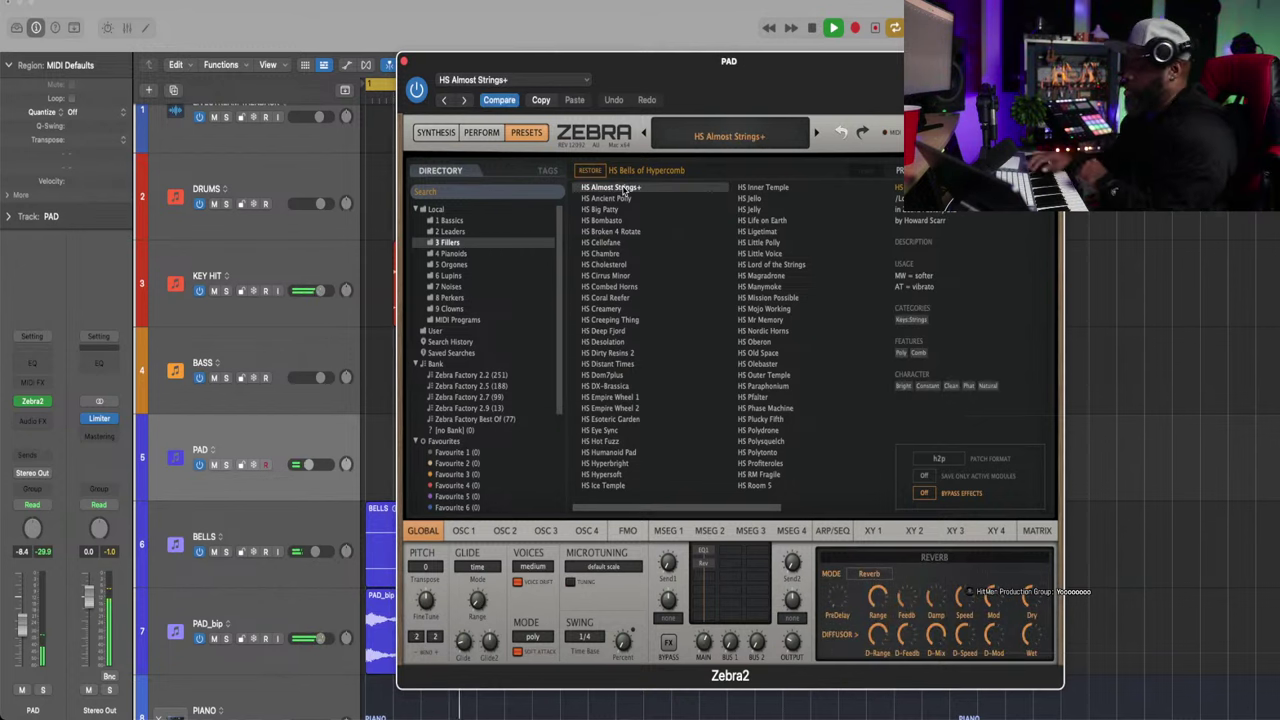
key(space)
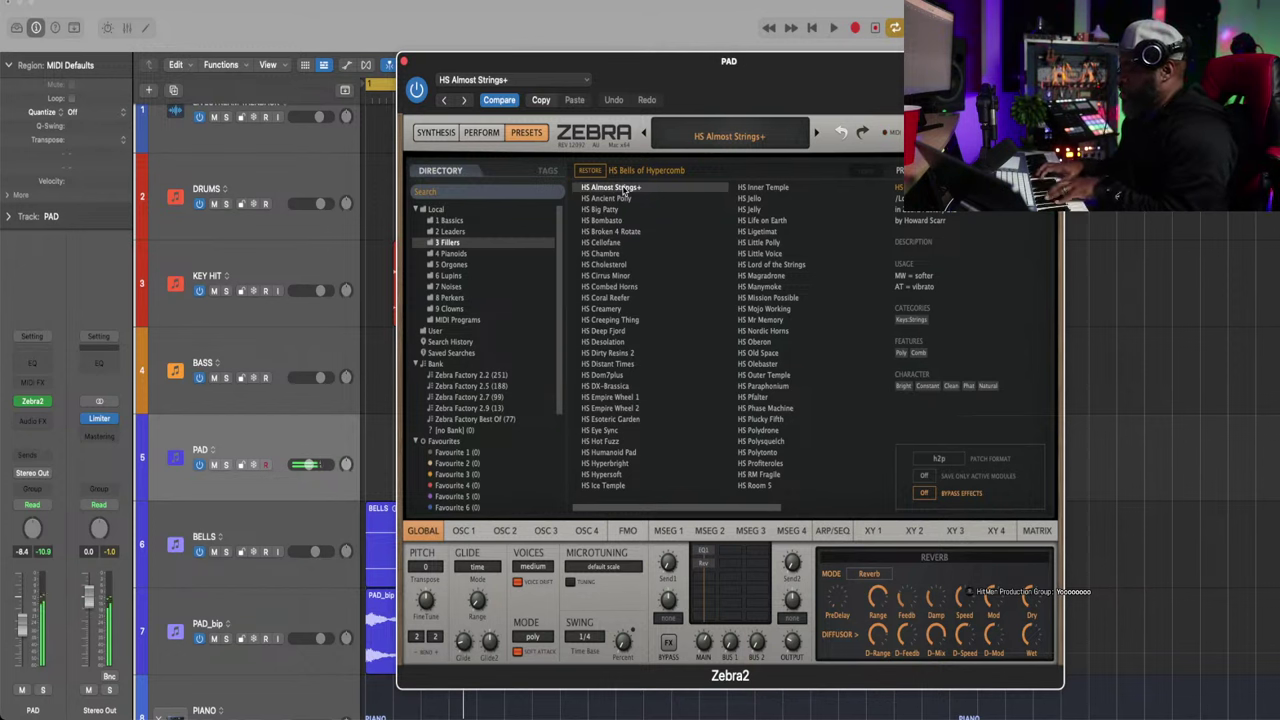
key(space)
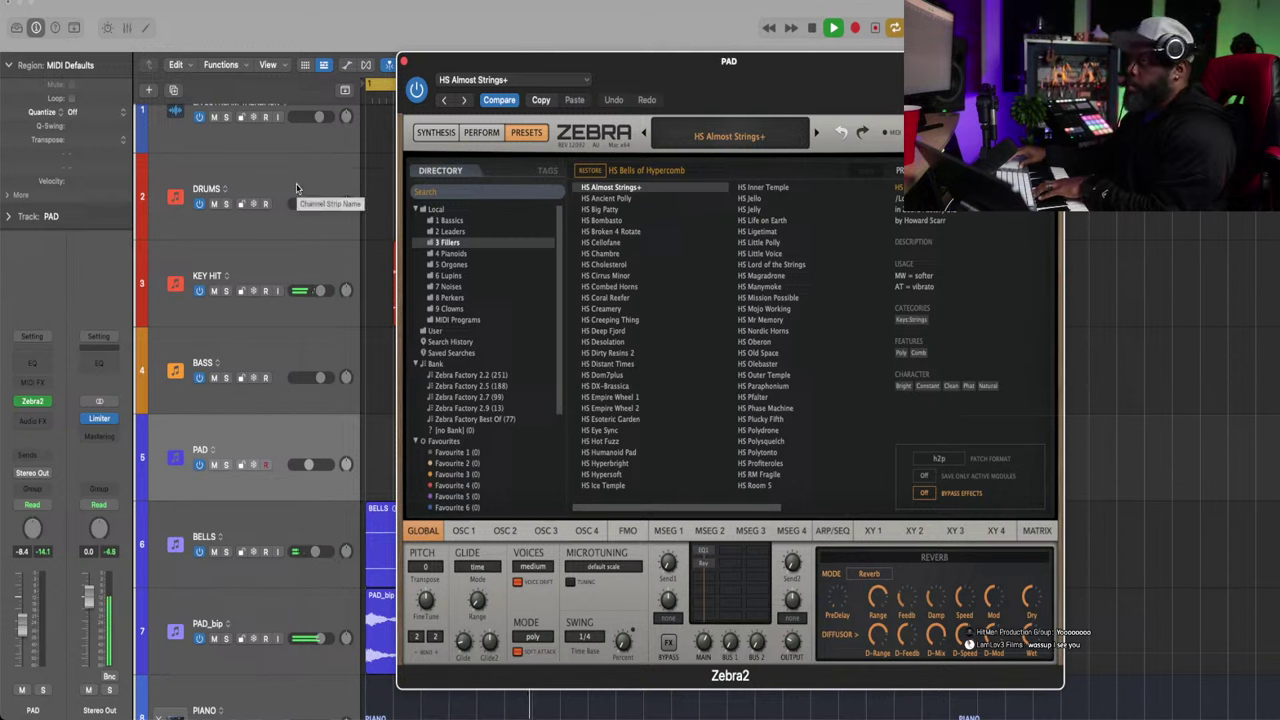
Audition the Fillers presets one by one from HS Ancient Polly through HS Cirrus Minor
click(610, 198)
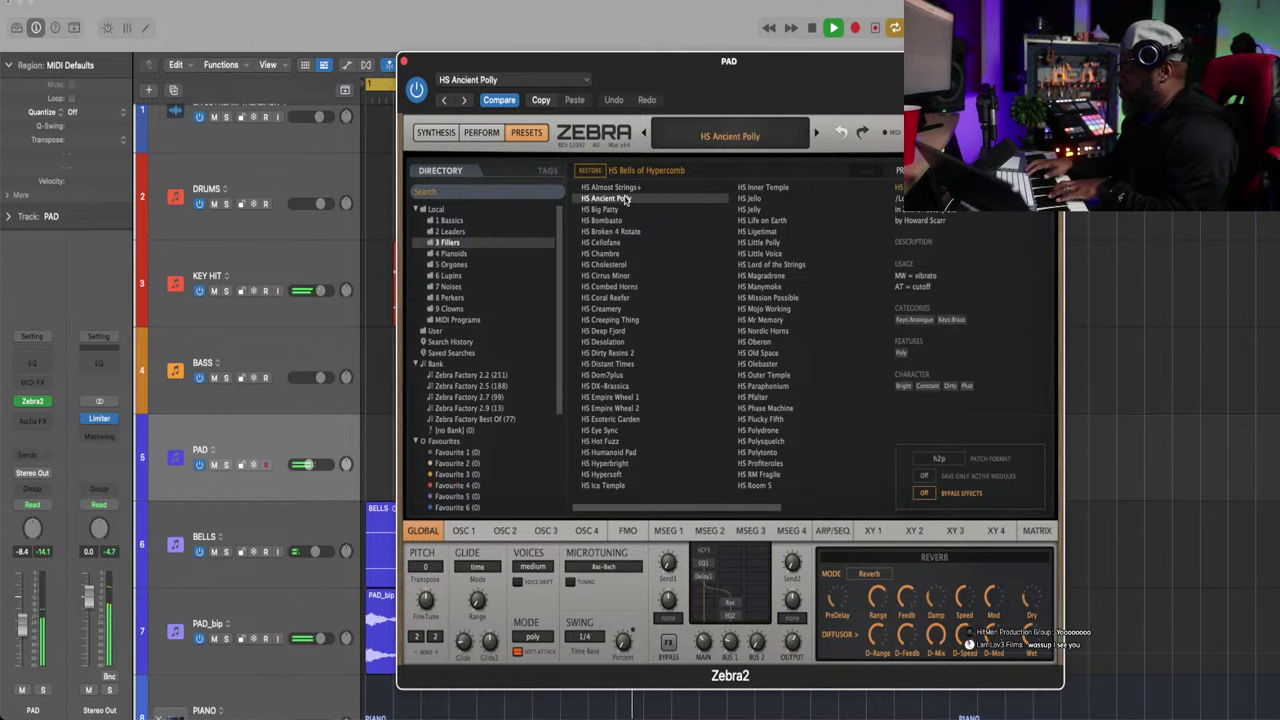
key(Down)
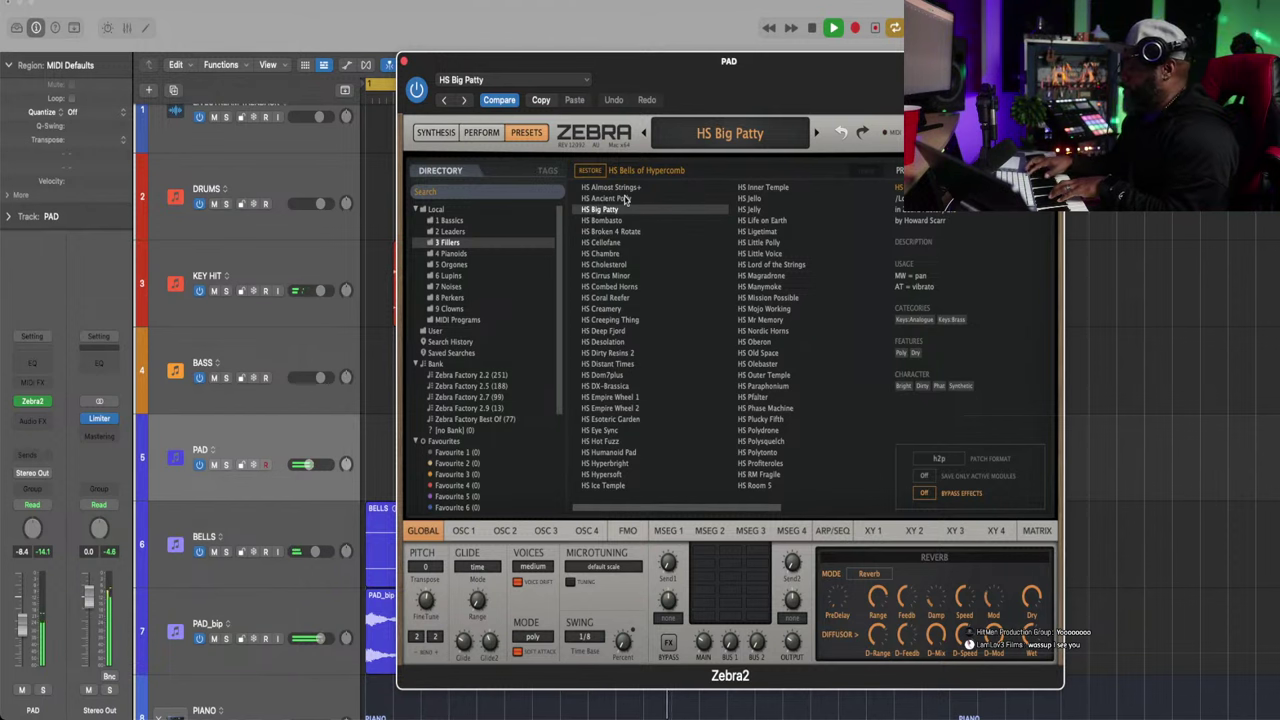
key(Down)
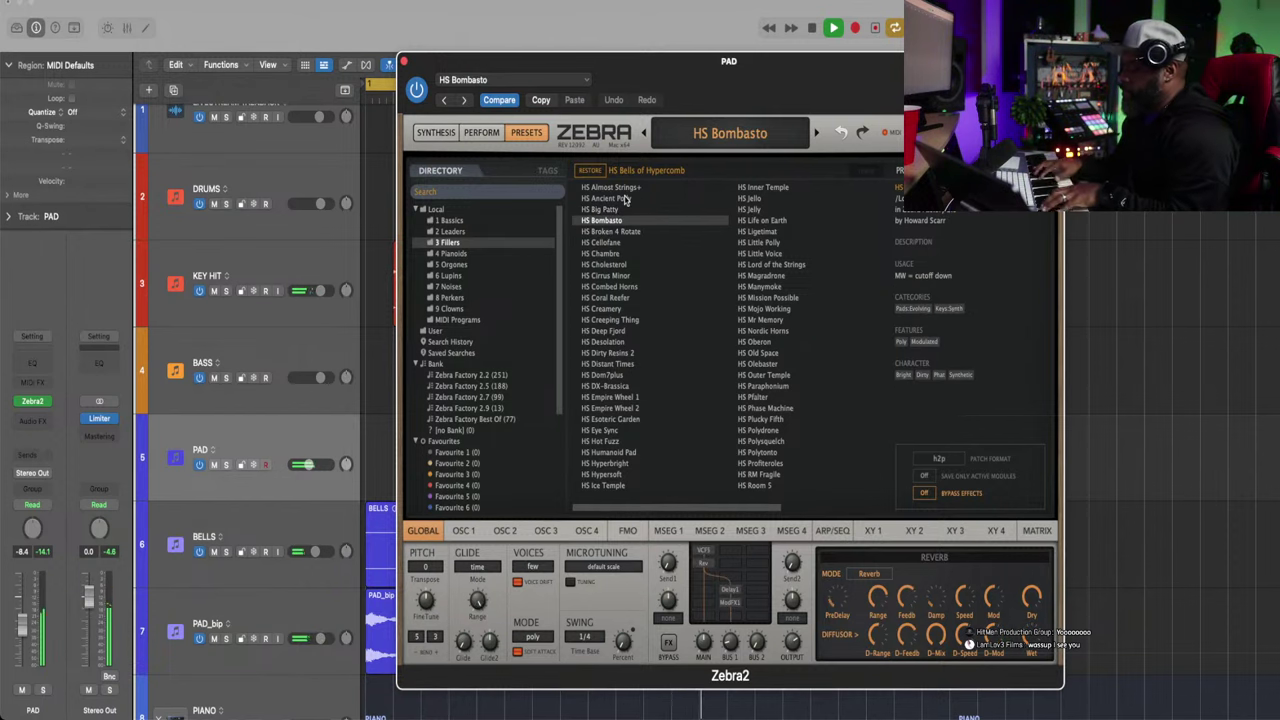
key(Down)
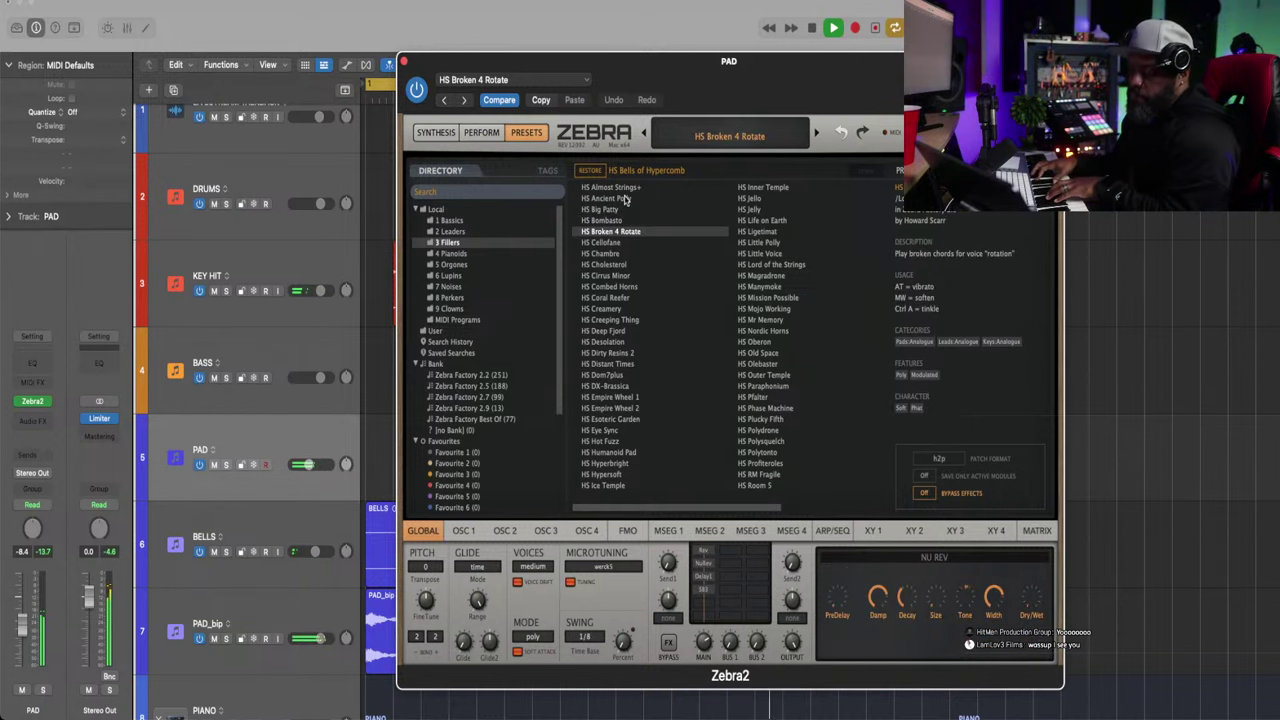
key(Down)
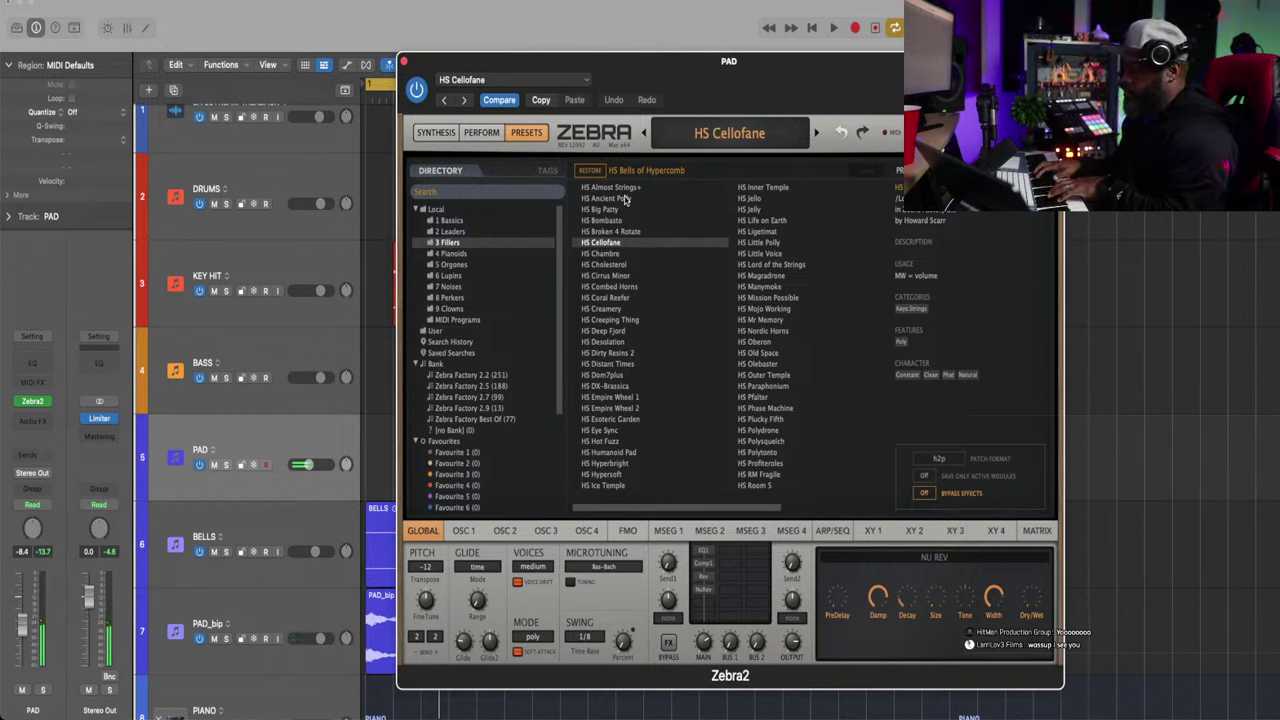
key(Down)
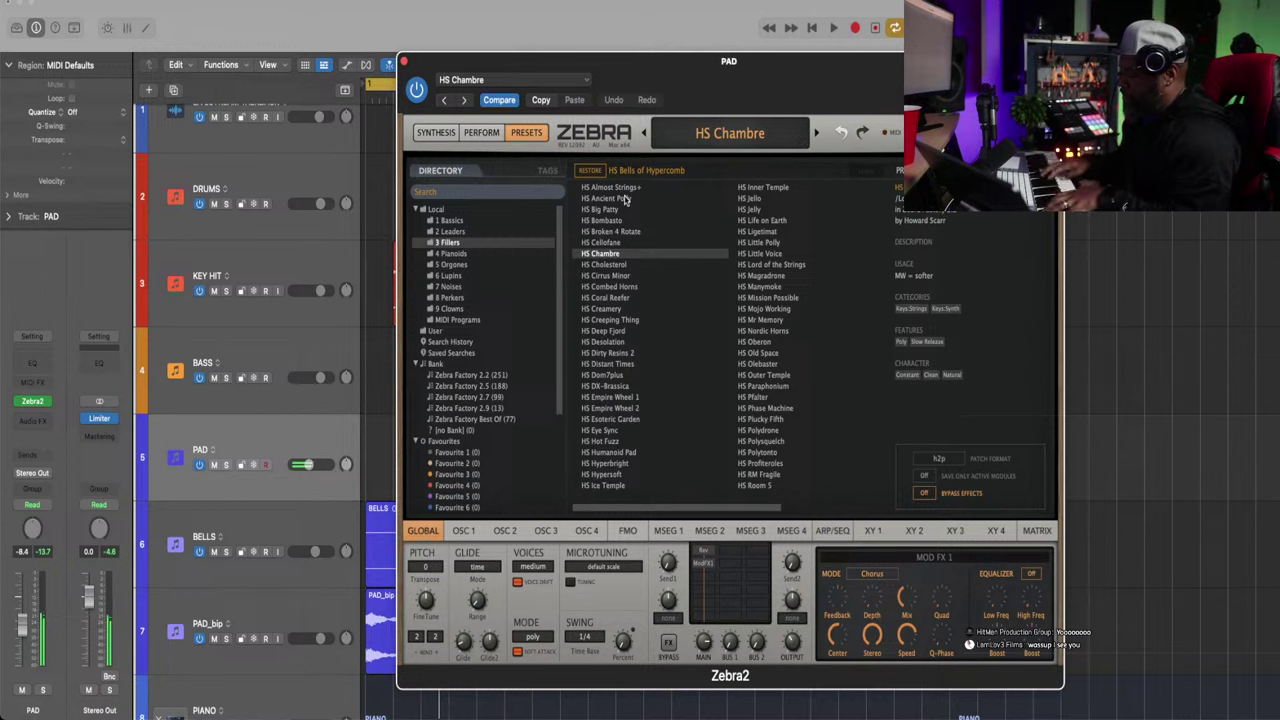
key(Down)
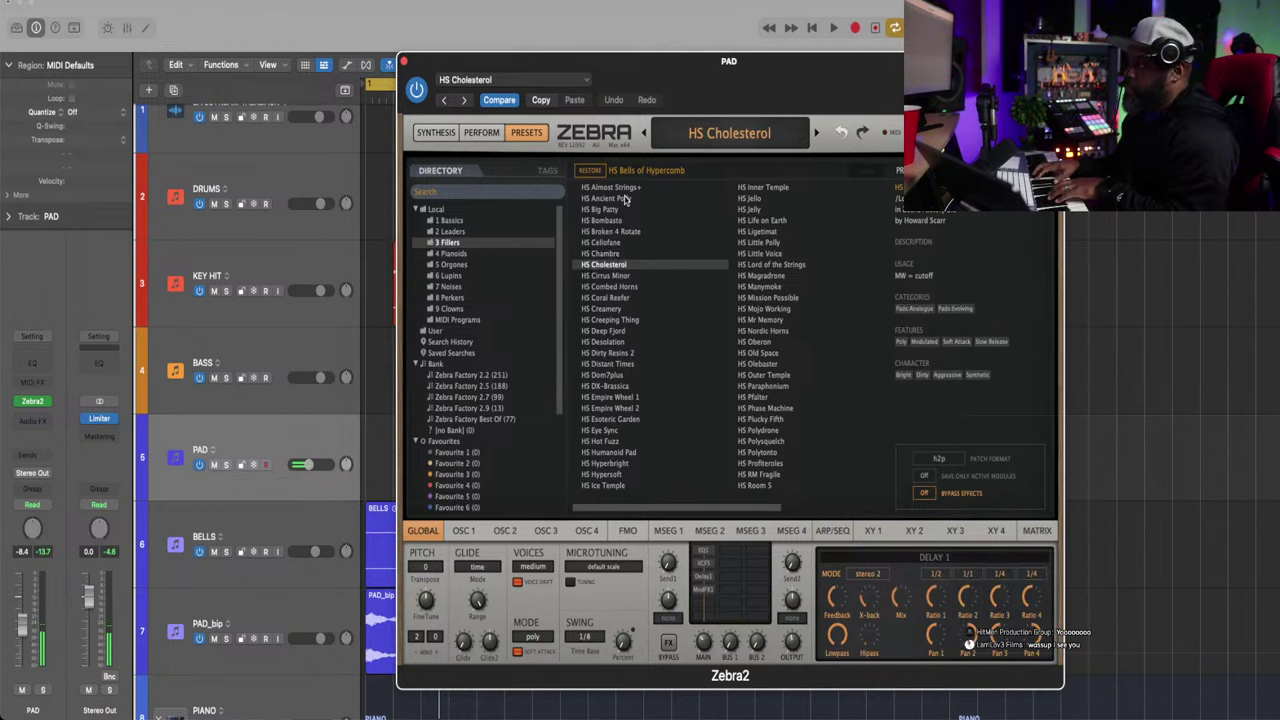
key(Down)
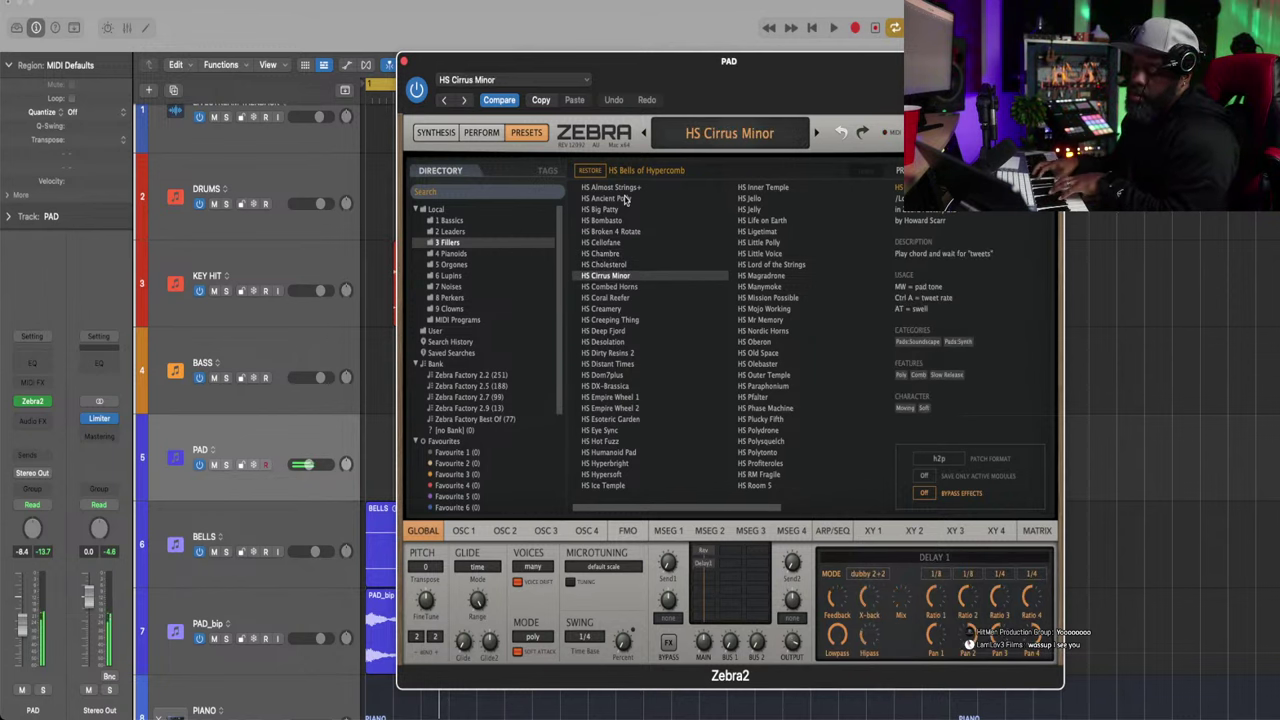
Try HS Cirrus Minor against the beat and audition the following Fillers presets from HS Combed Horns through HS Distant Times
key(space)
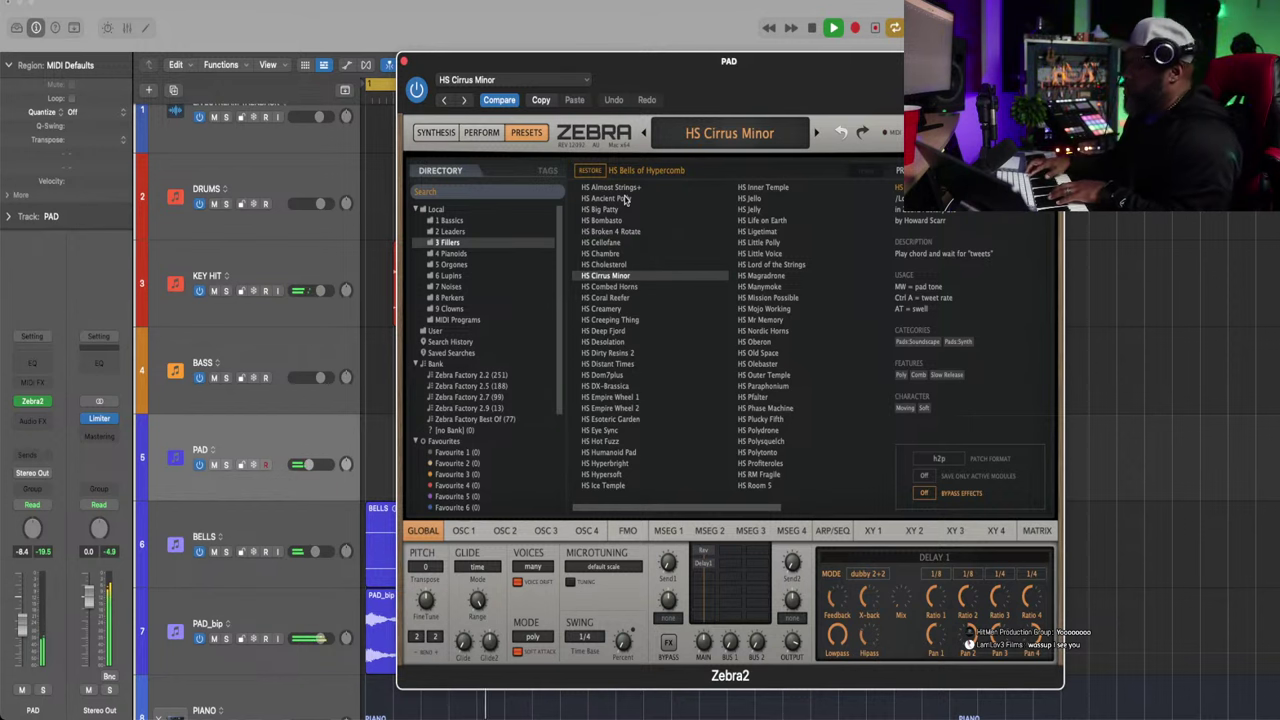
key(Down)
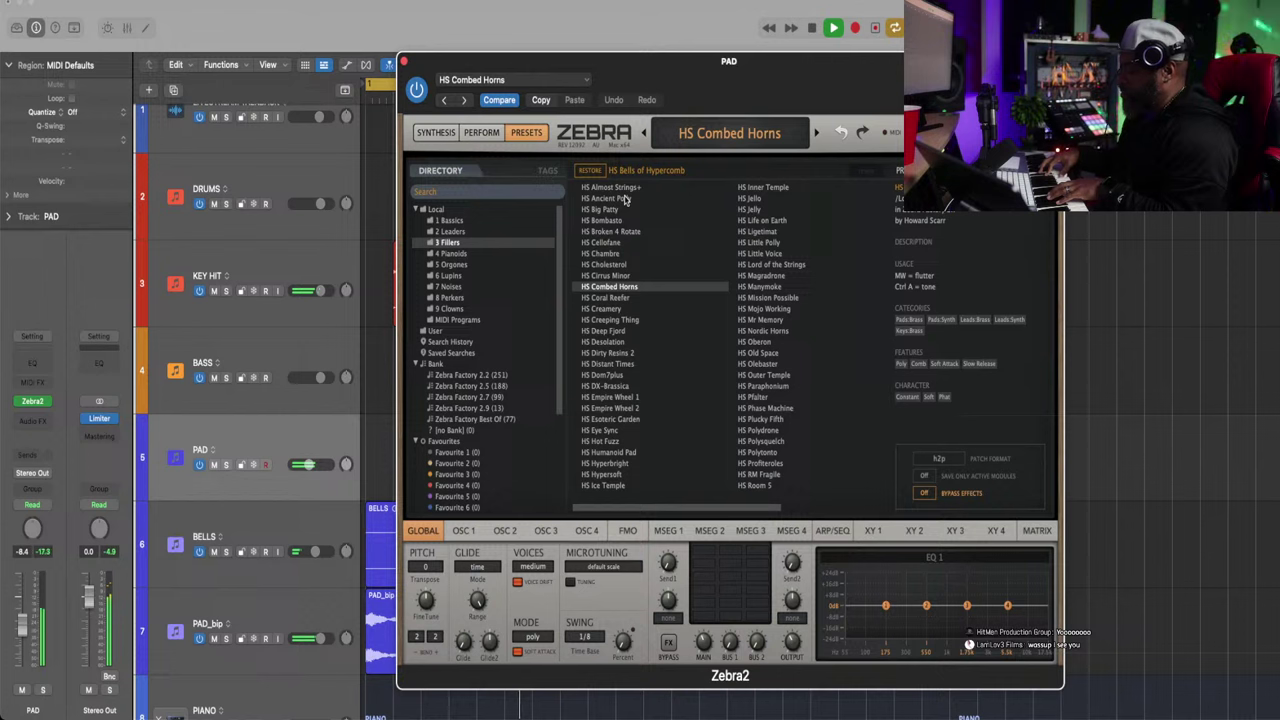
key(Down)
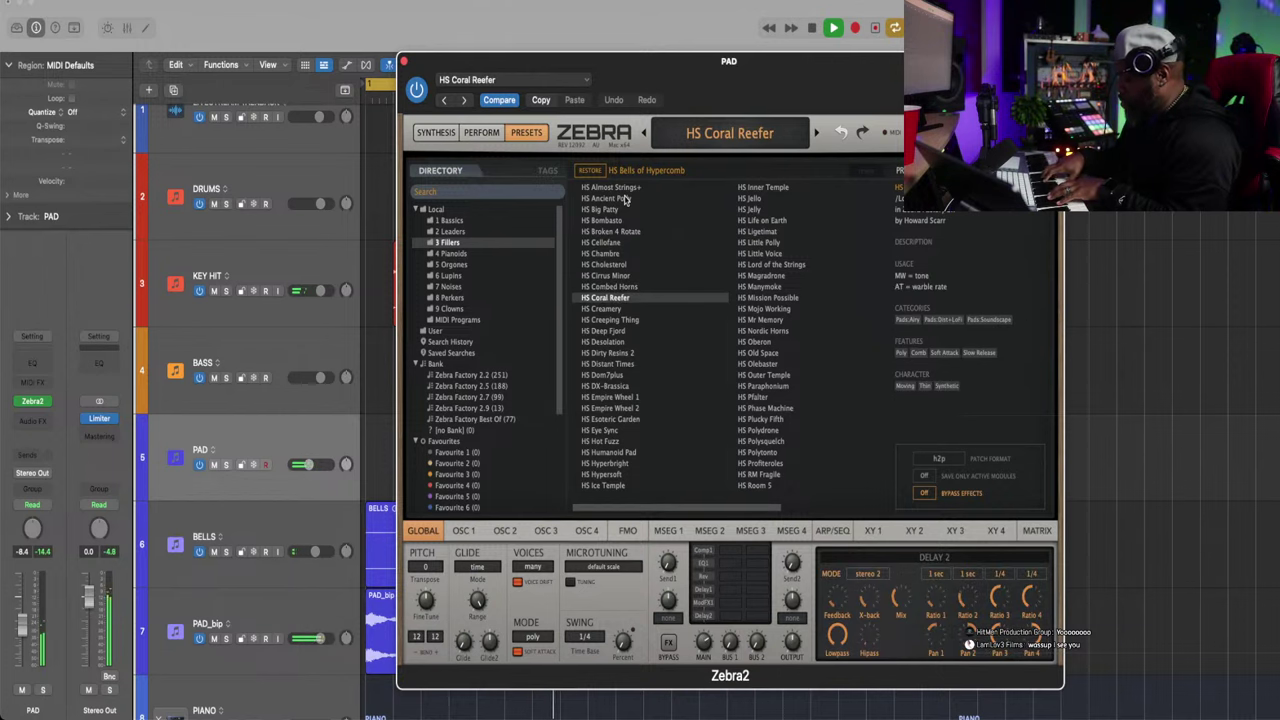
key(space)
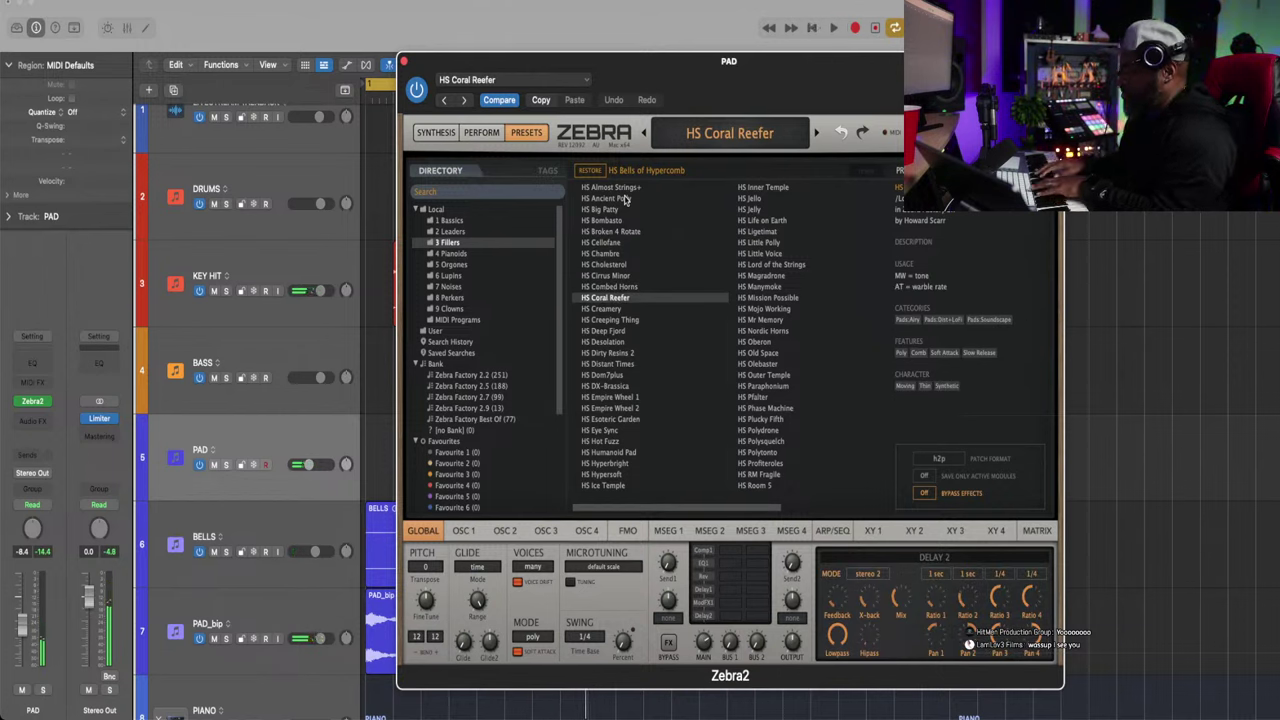
key(Down)
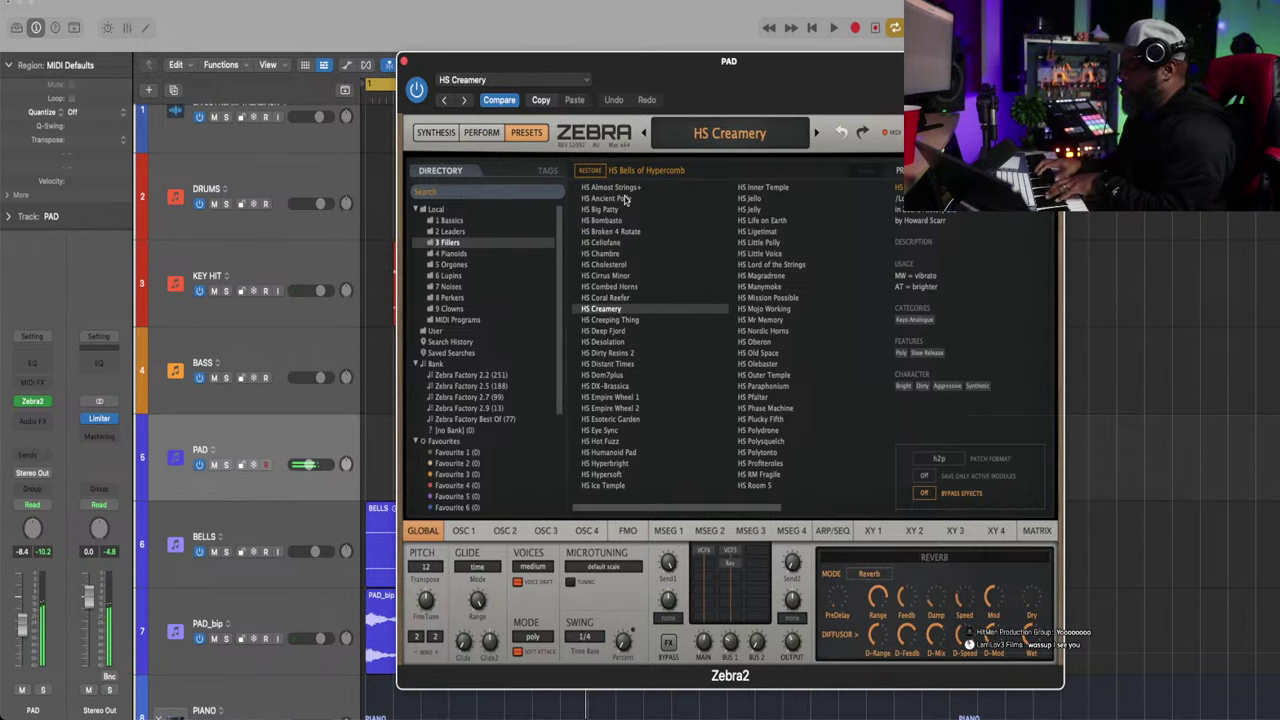
key(space)
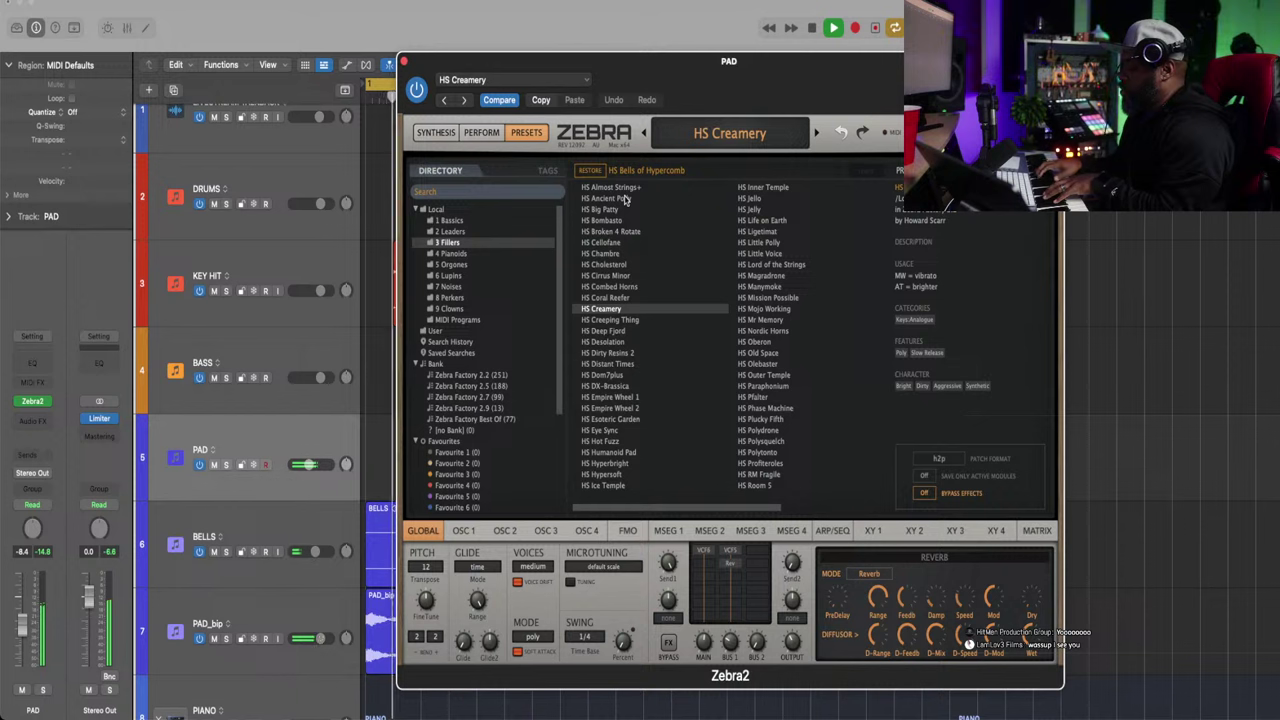
key(Down)
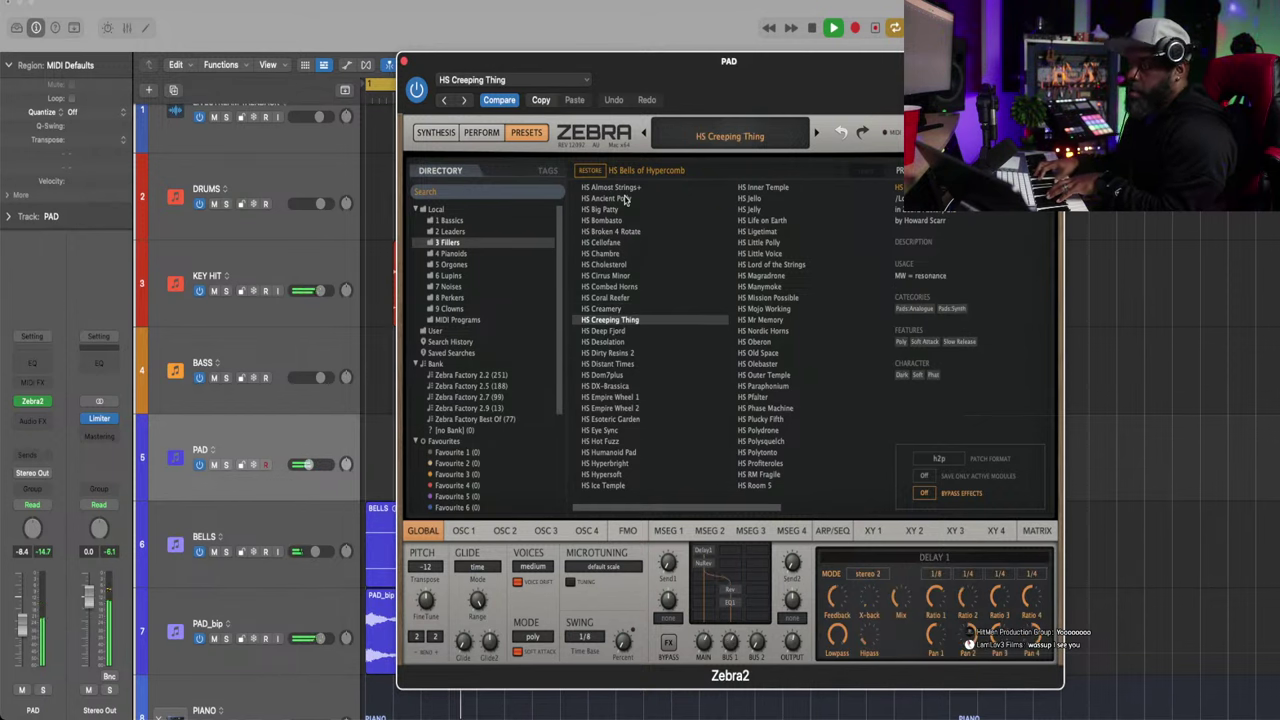
key(Down)
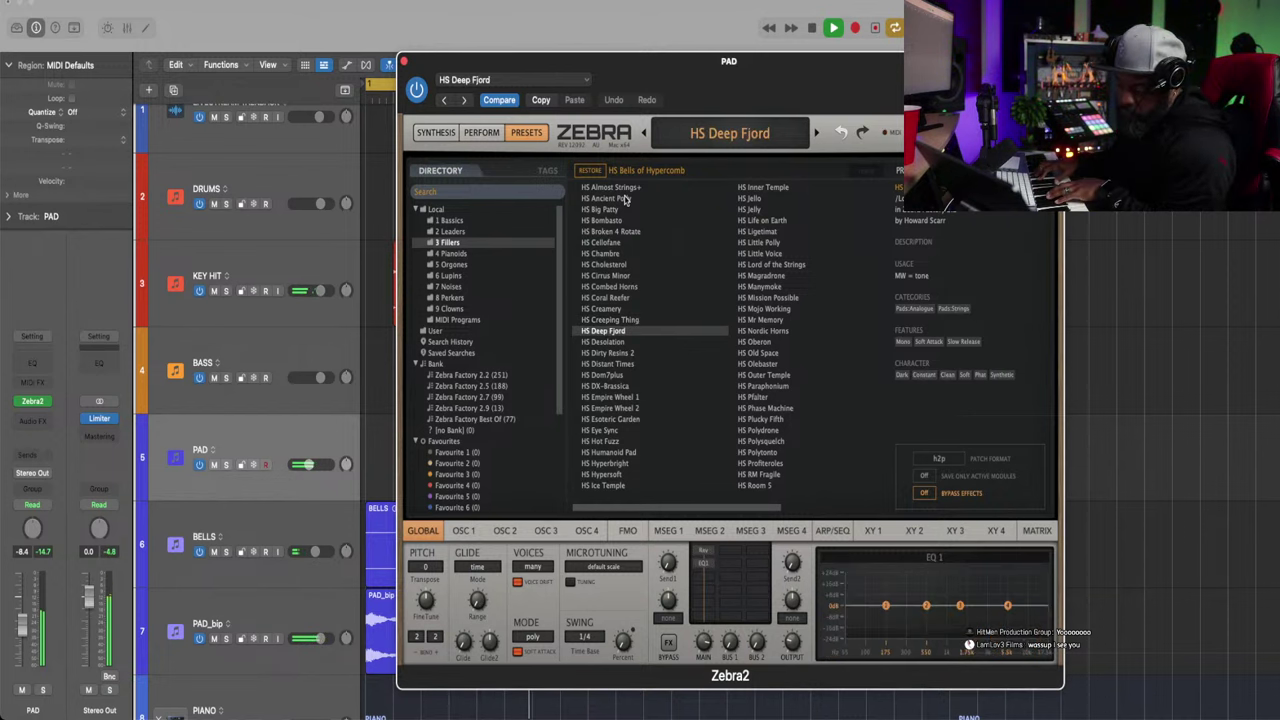
key(Down)
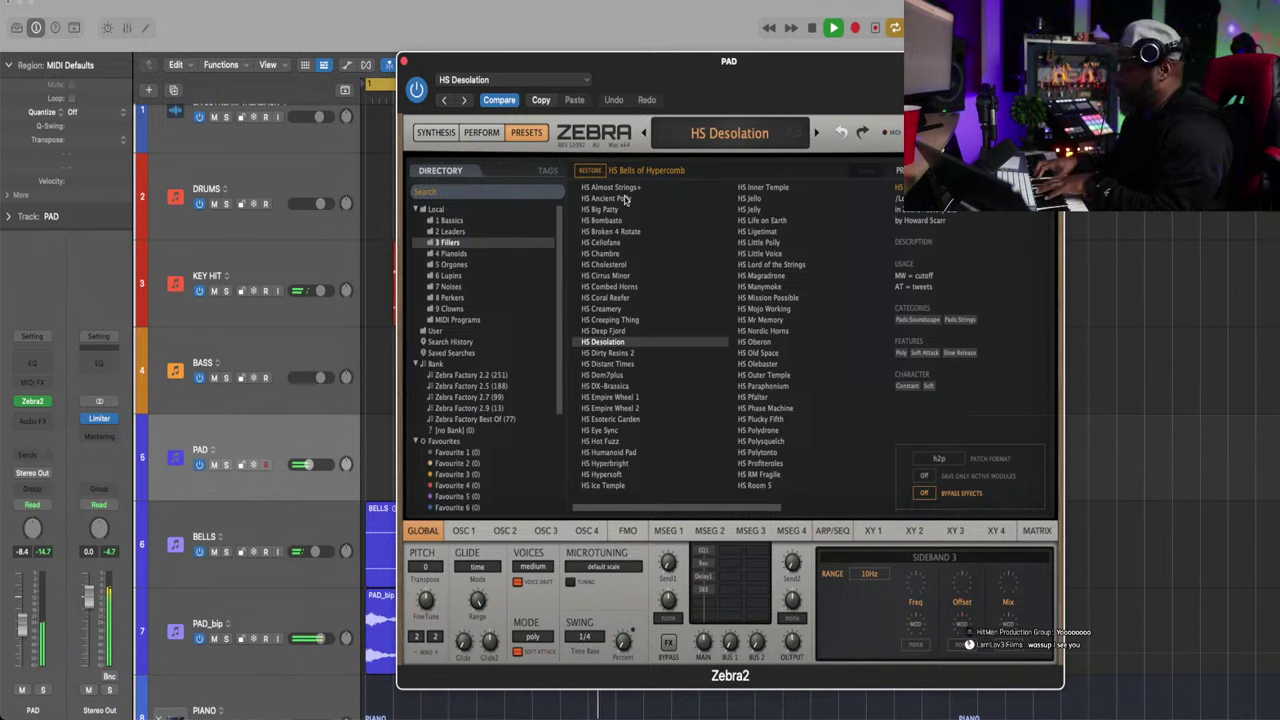
key(Down)
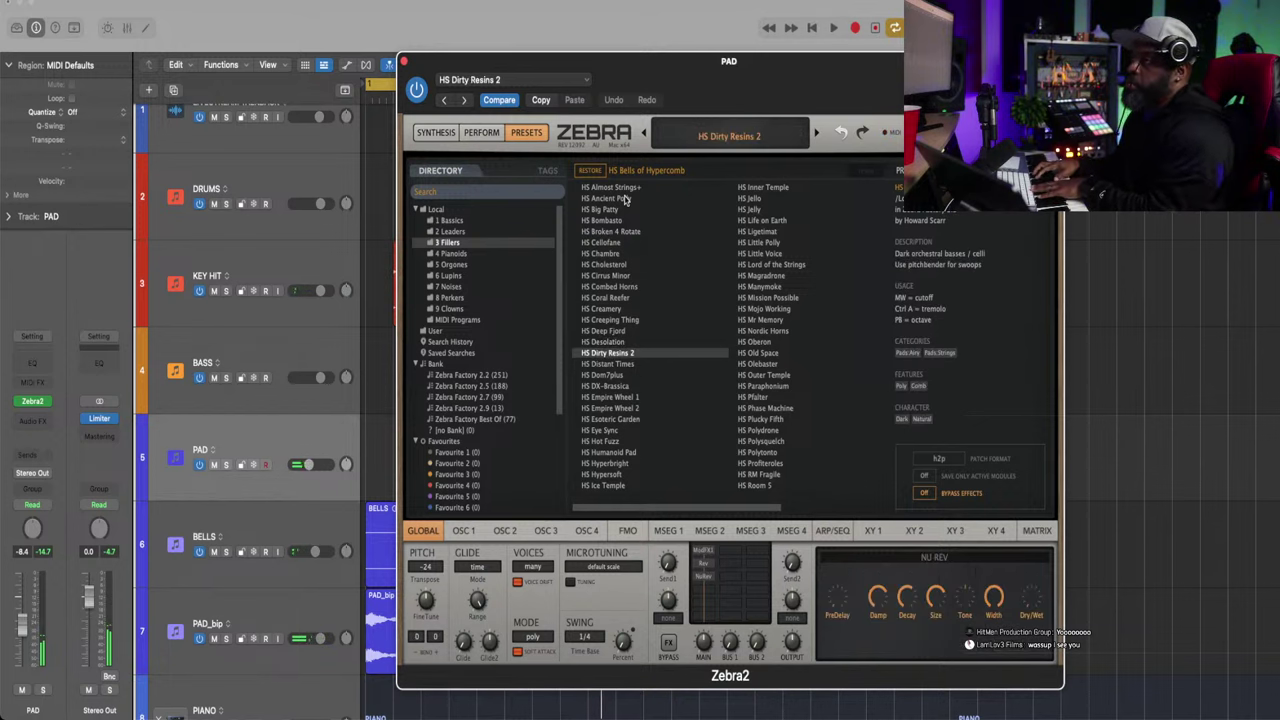
key(Down)
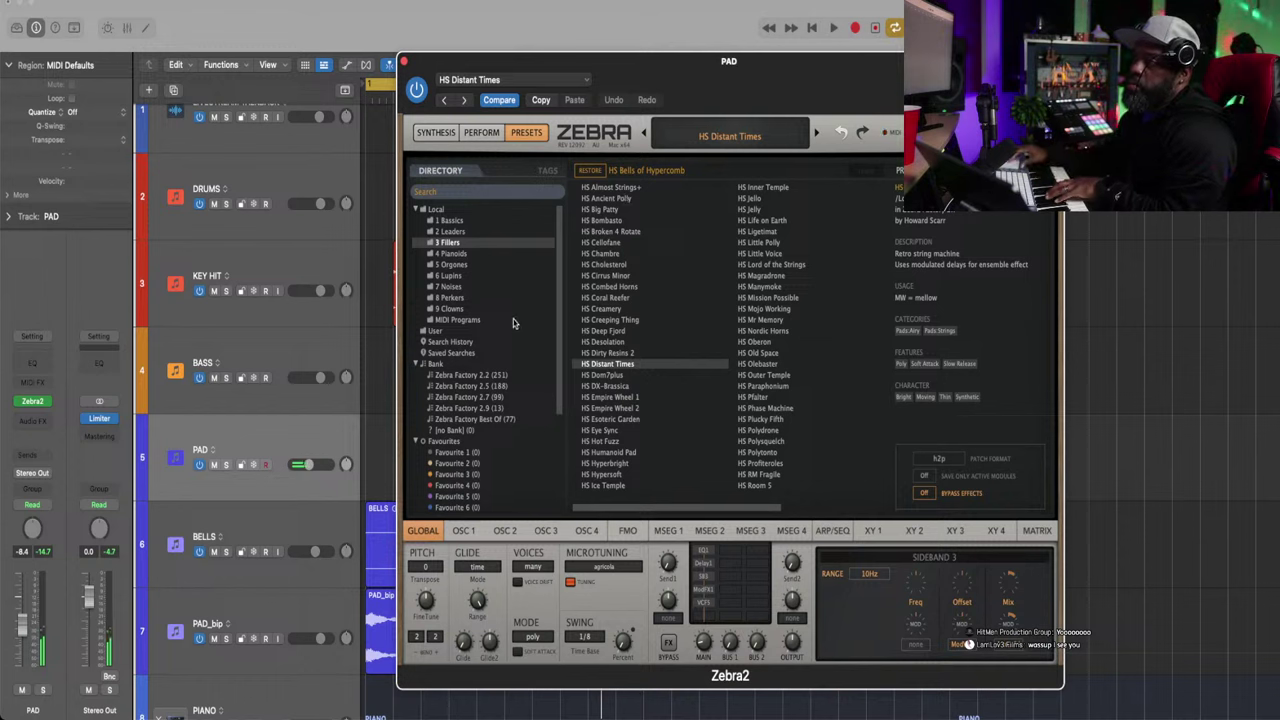
Audition the Fillers presets from HS Dom7plus onward against the beat, load HS Empire Wheel 2 and close the Zebra2 window
scroll(513, 323, down, 3)
scroll(513, 323, up, 3)
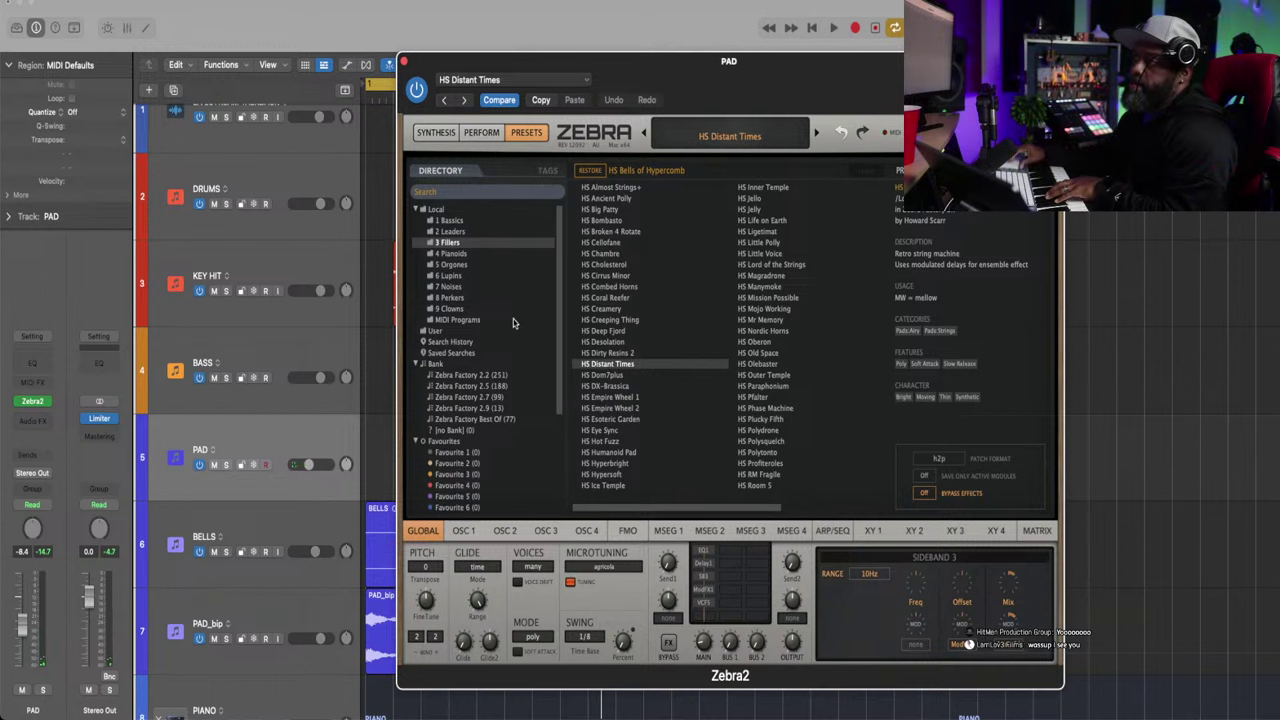
click(620, 376)
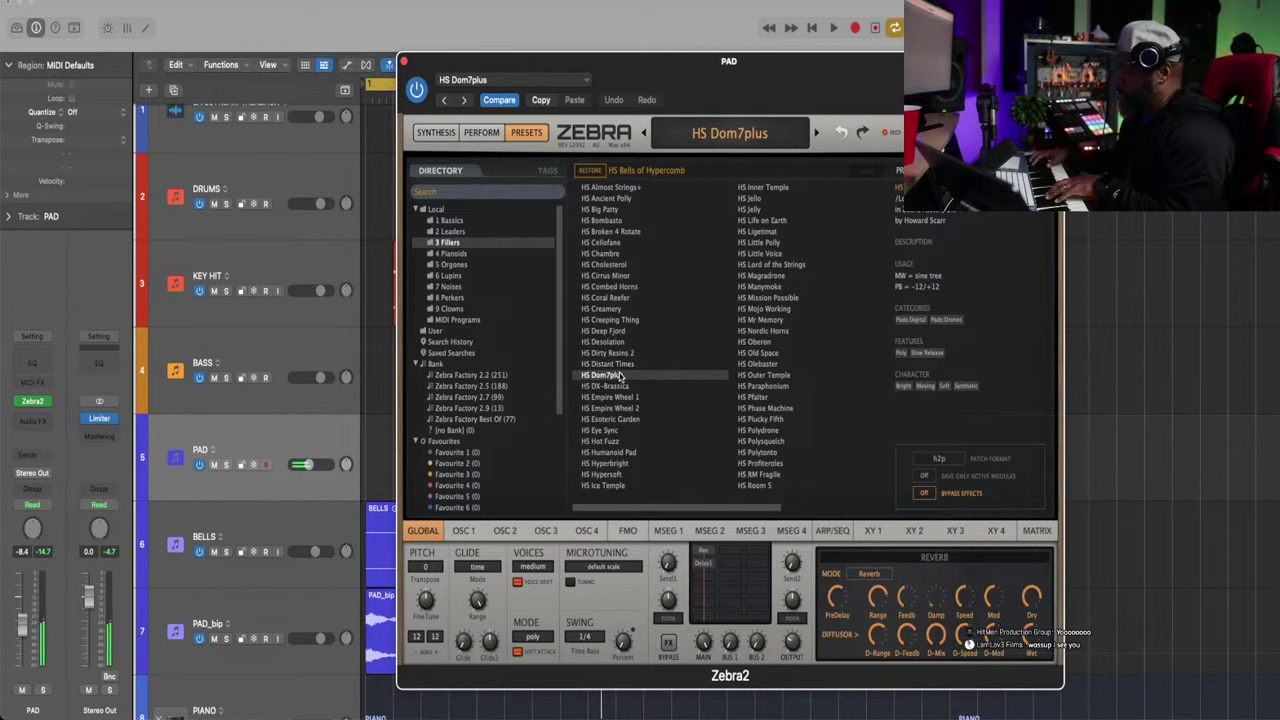
key(space)
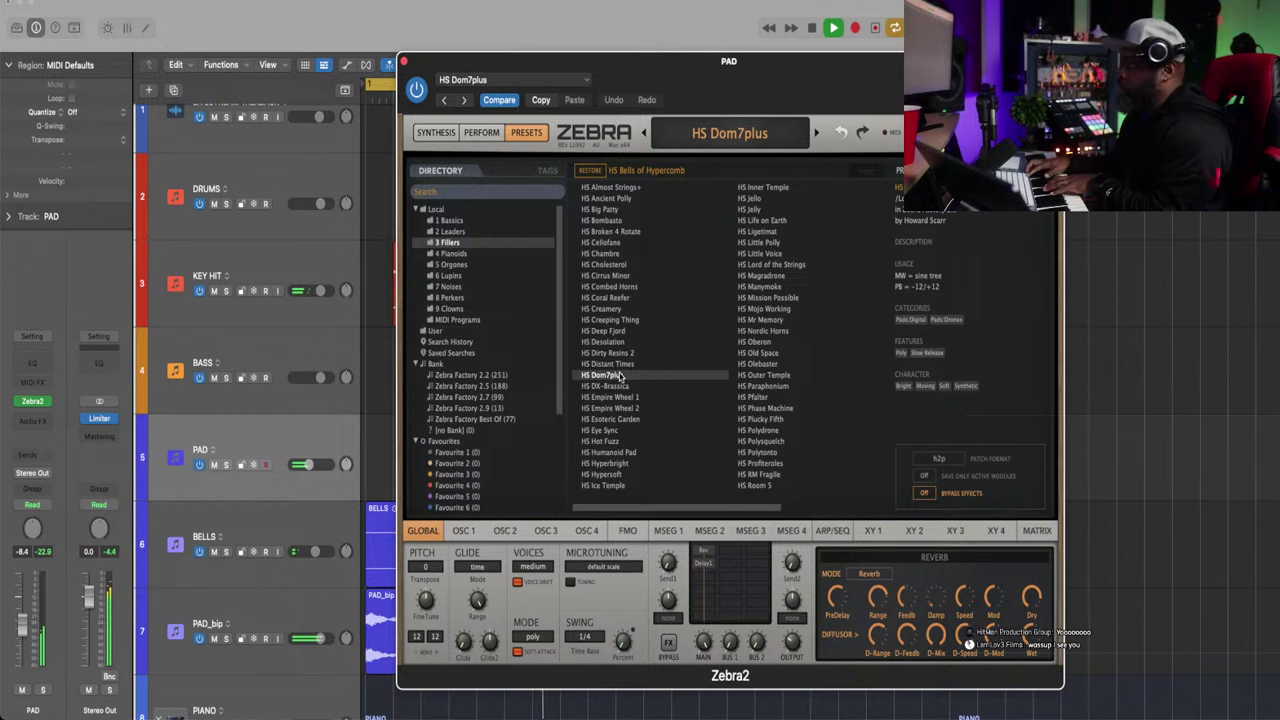
key(Down)
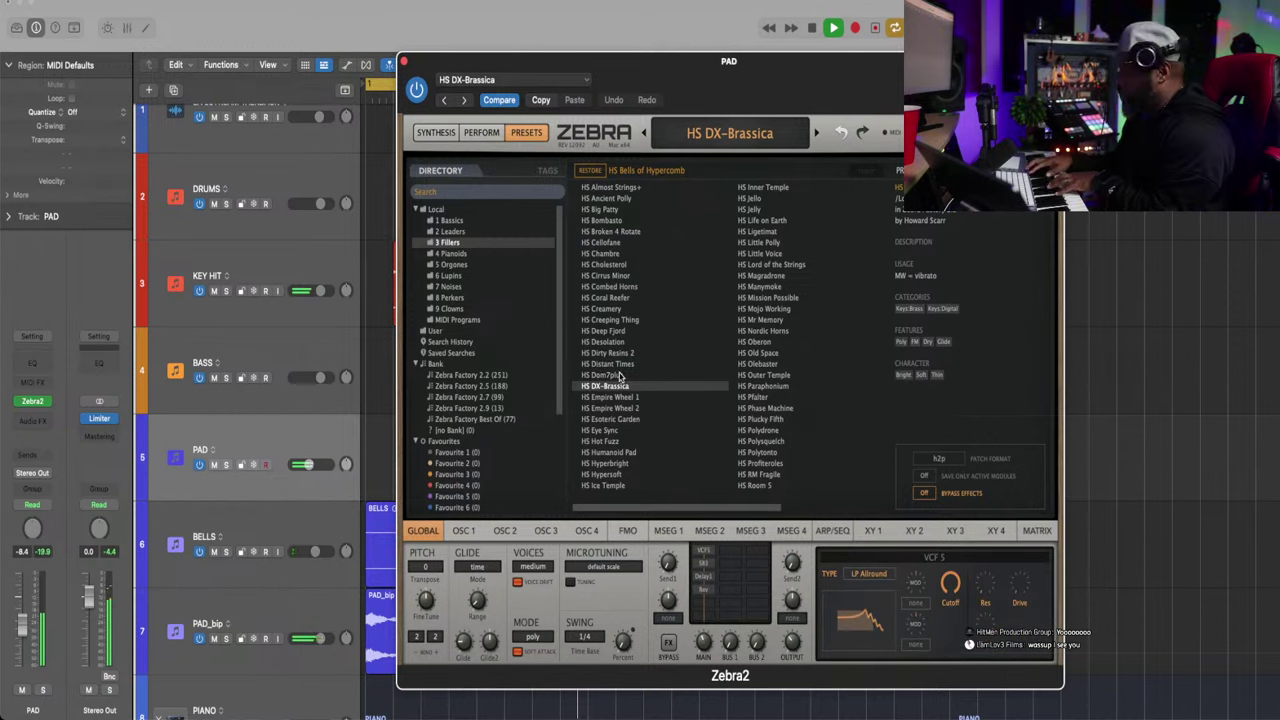
key(Down)
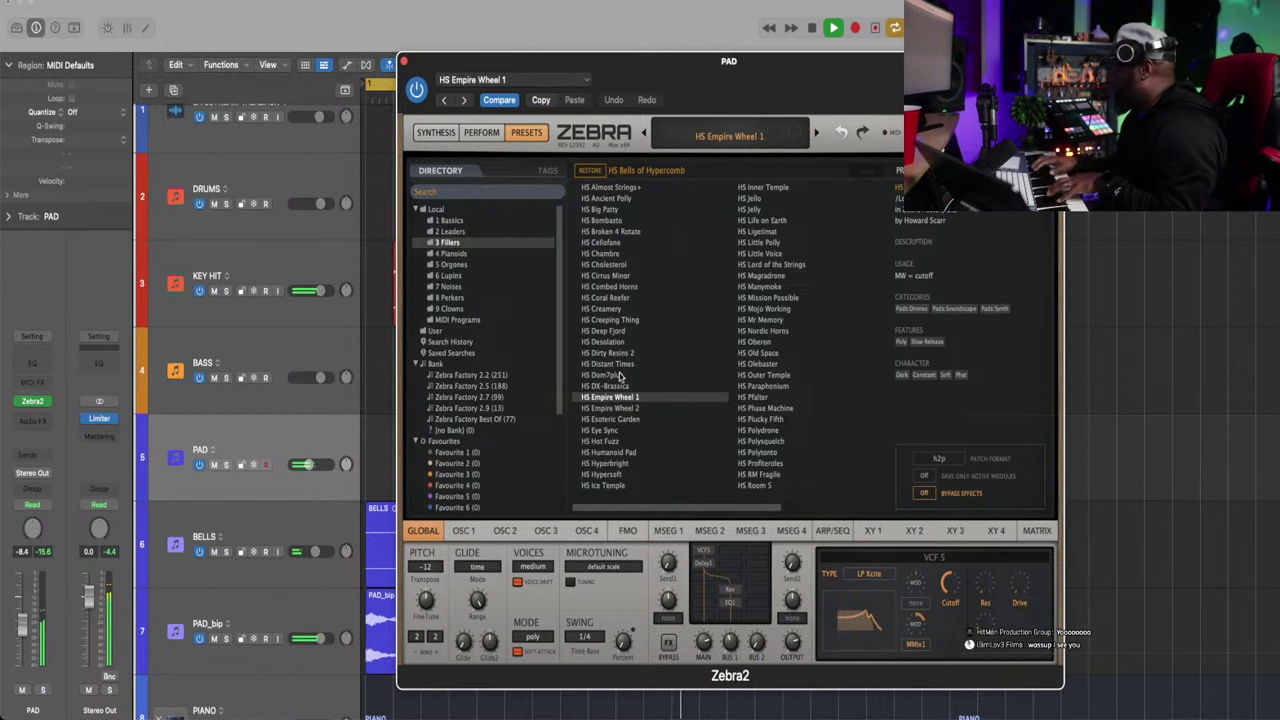
key(Down)
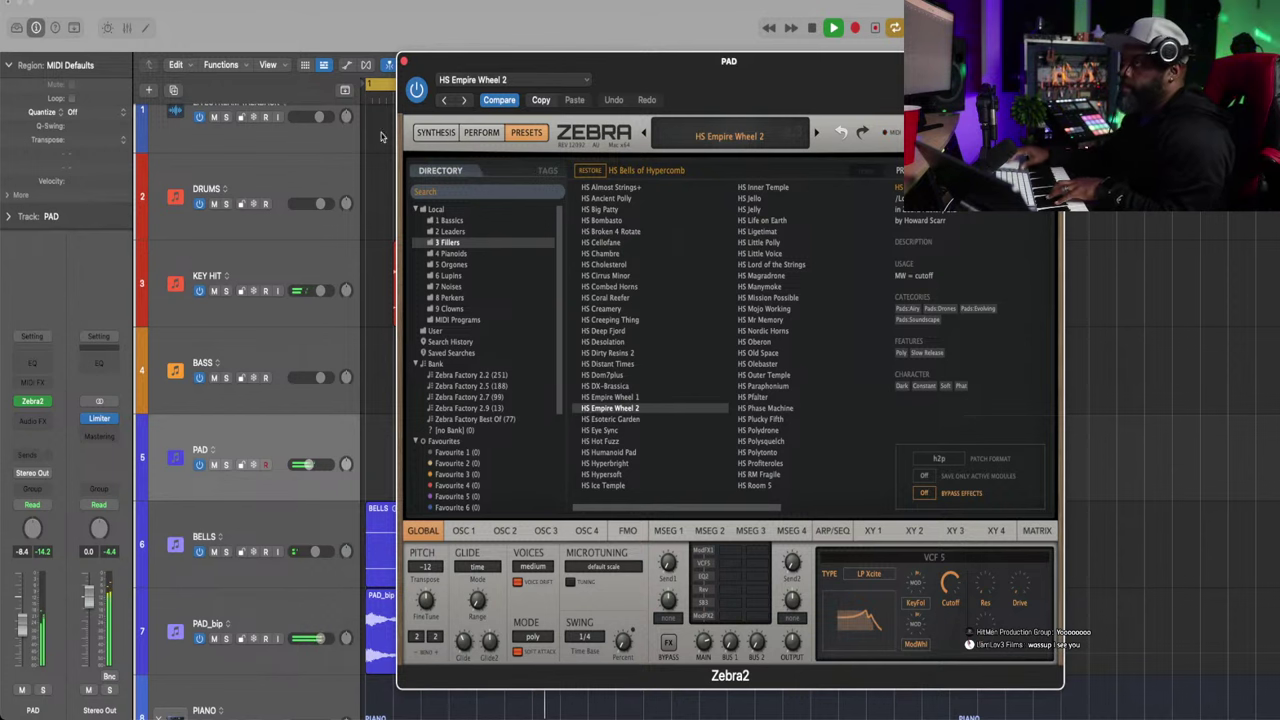
click(404, 63)
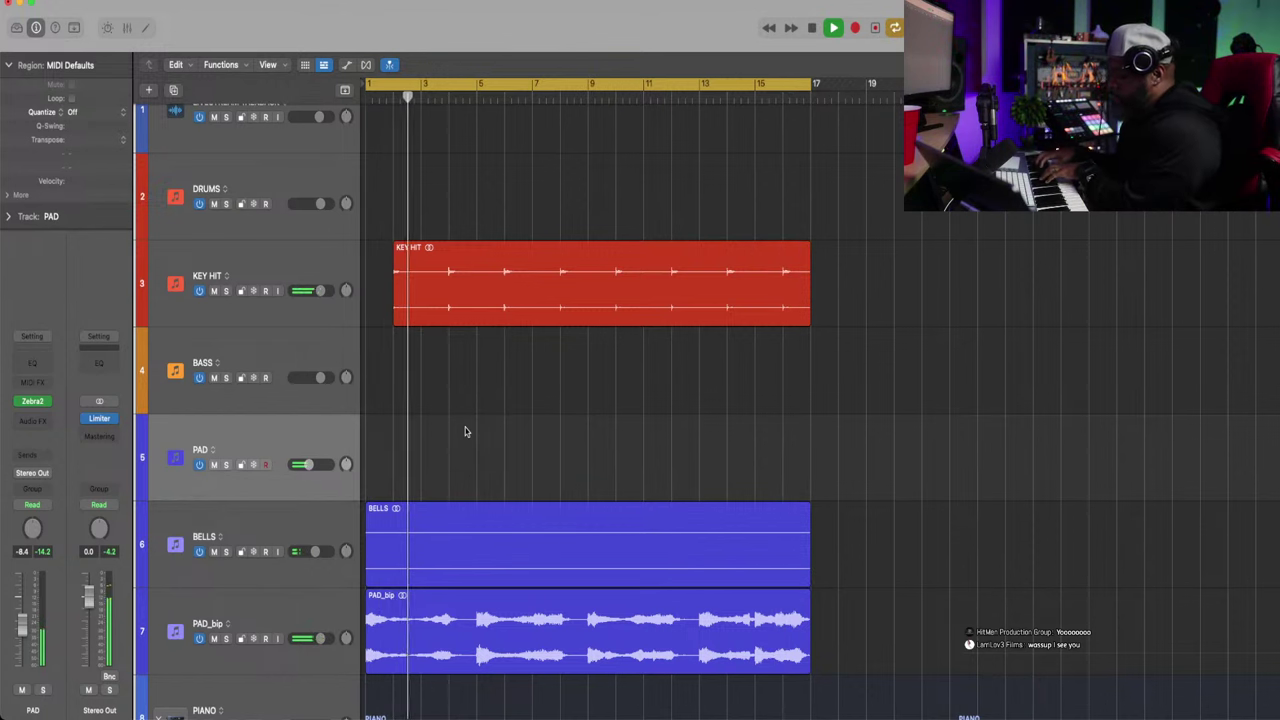
Record a trial chord take on the PAD track up to about bar 7 and delete it
key(space)
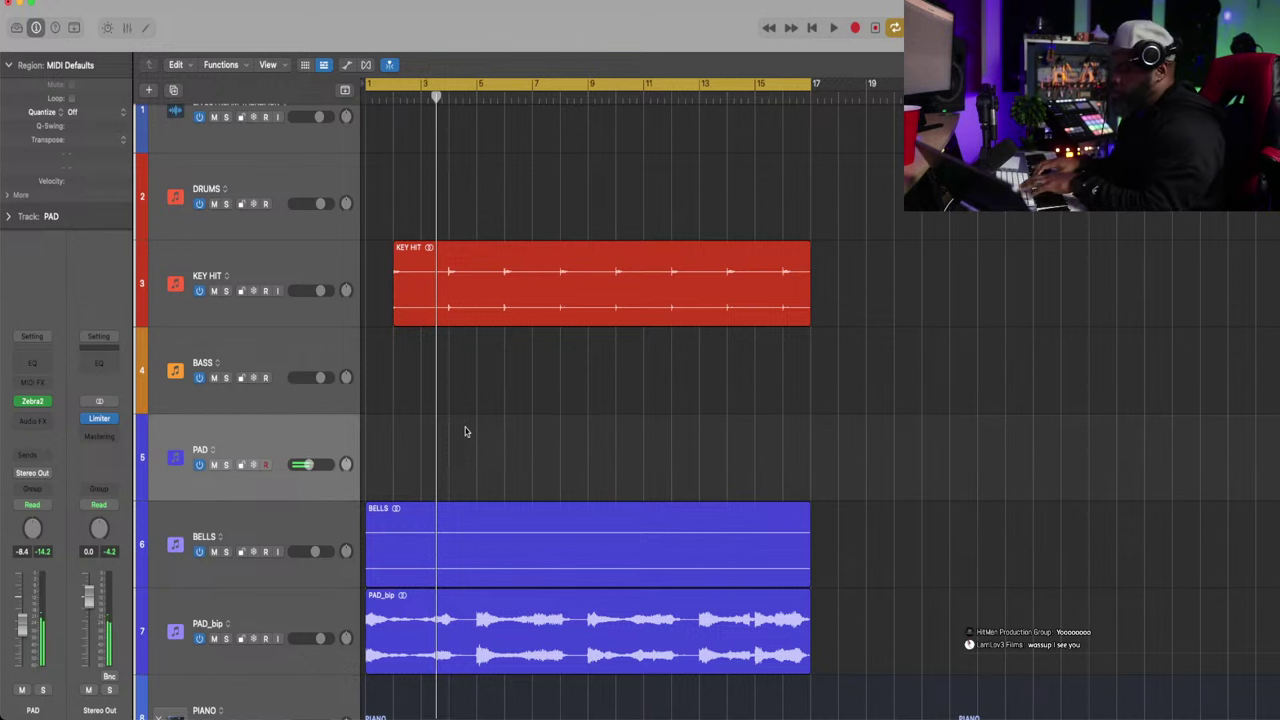
key(r)
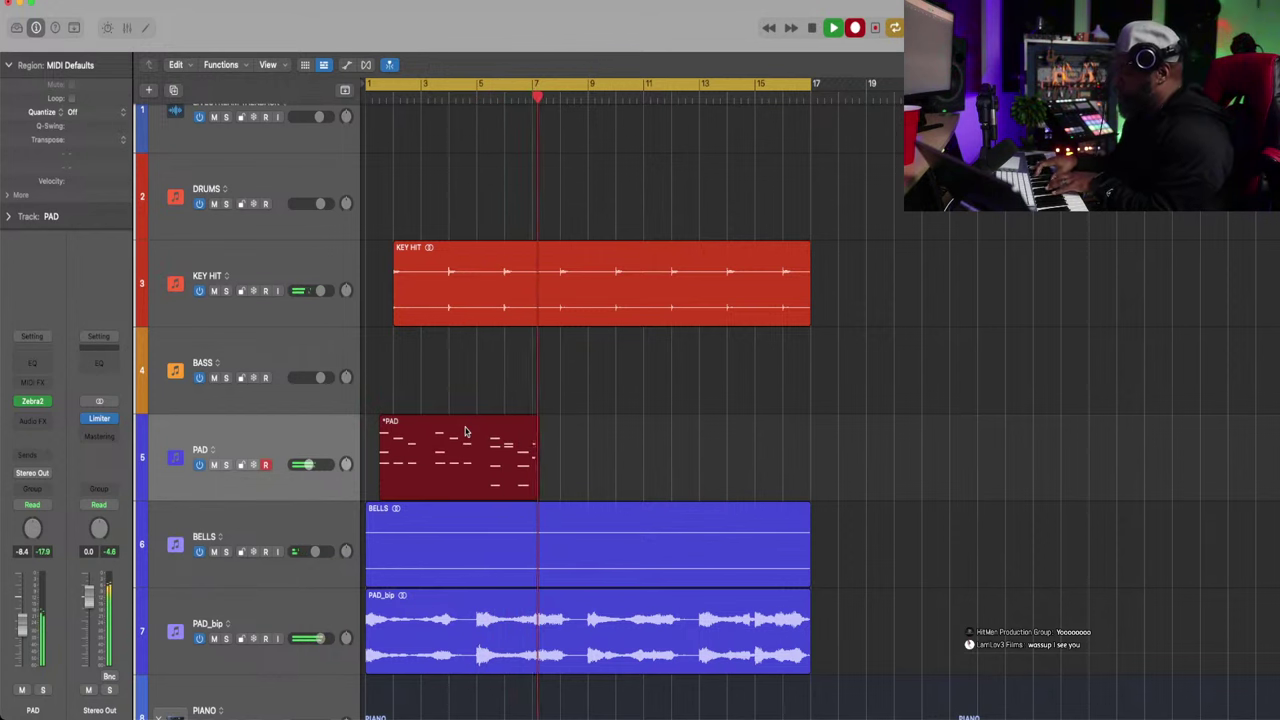
key(space)
key(Delete)
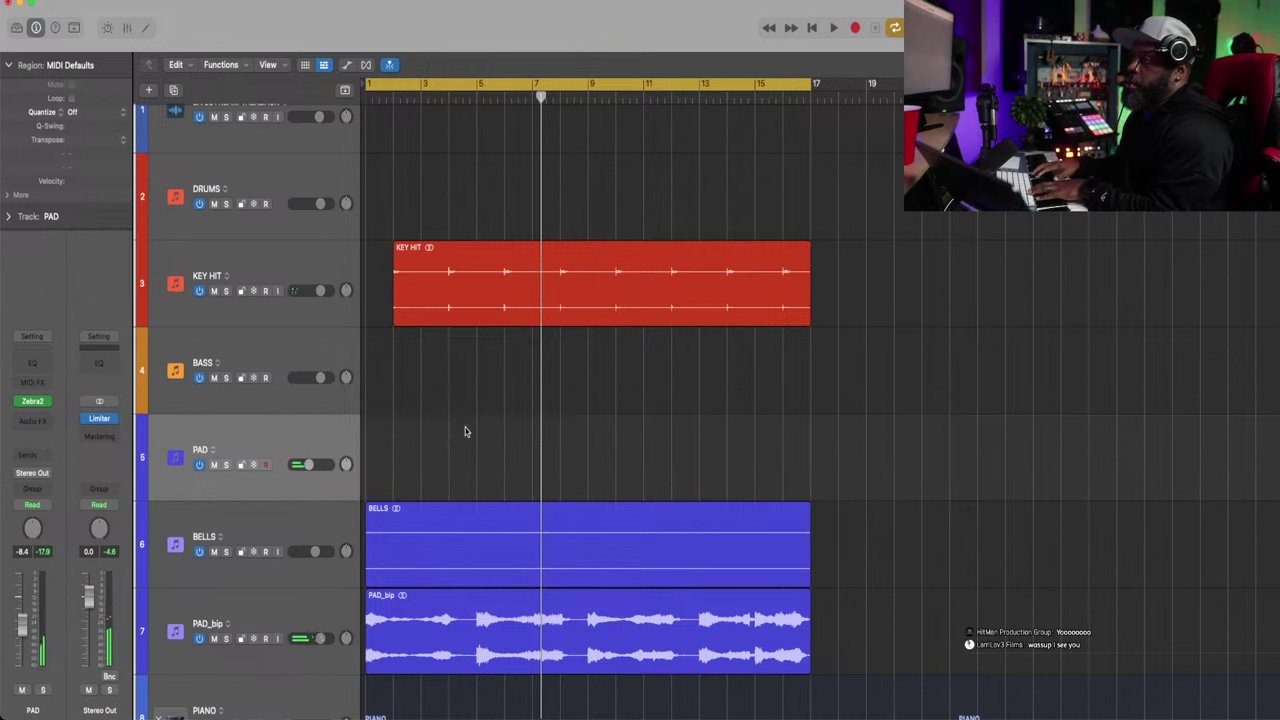
Record a new take on the PAD track from bar 1
key(r)
mouse_move(1125, 705)
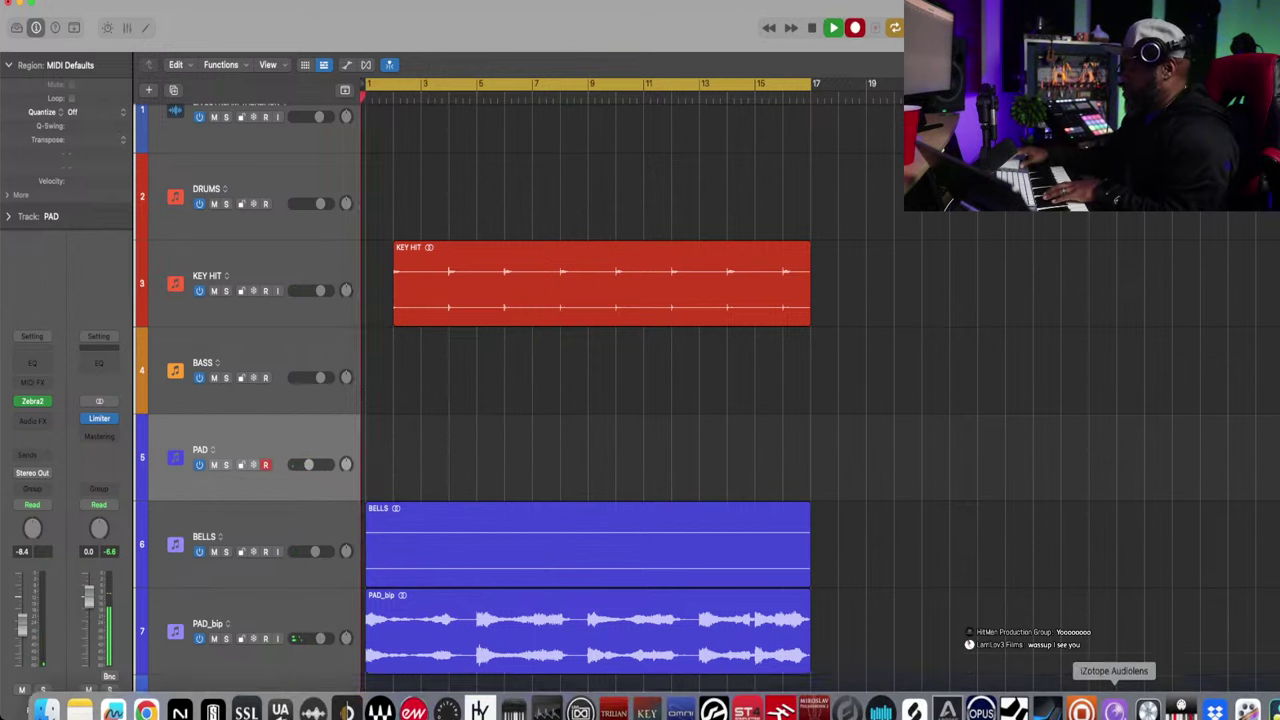